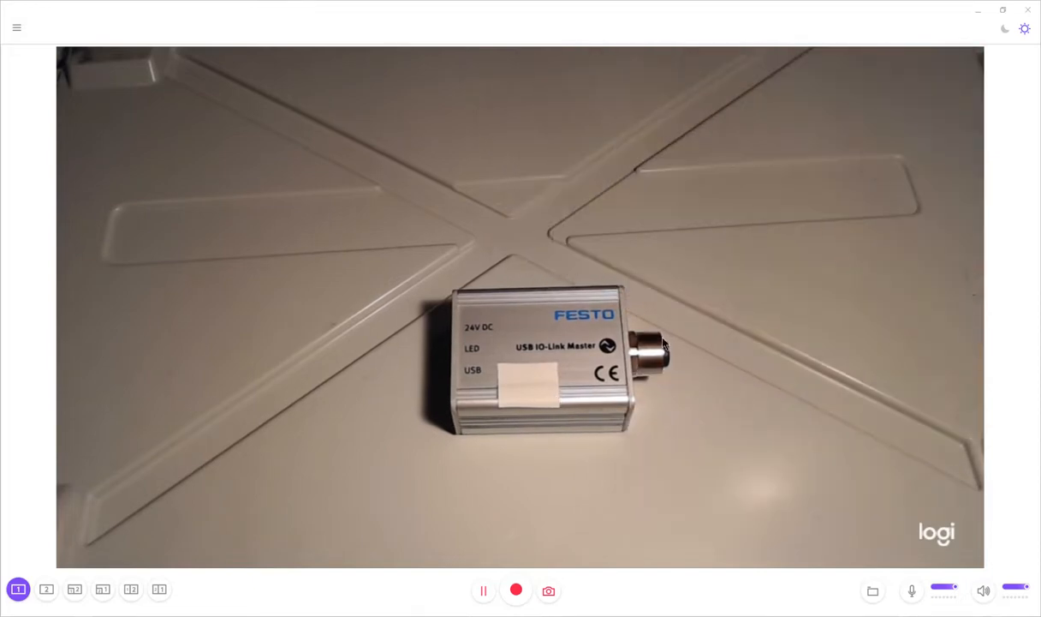
Step: Switch to the USB IO-Link Master Tool, maximise its window and try to connect to the USB IO-Link Master
left_click(468, 614)
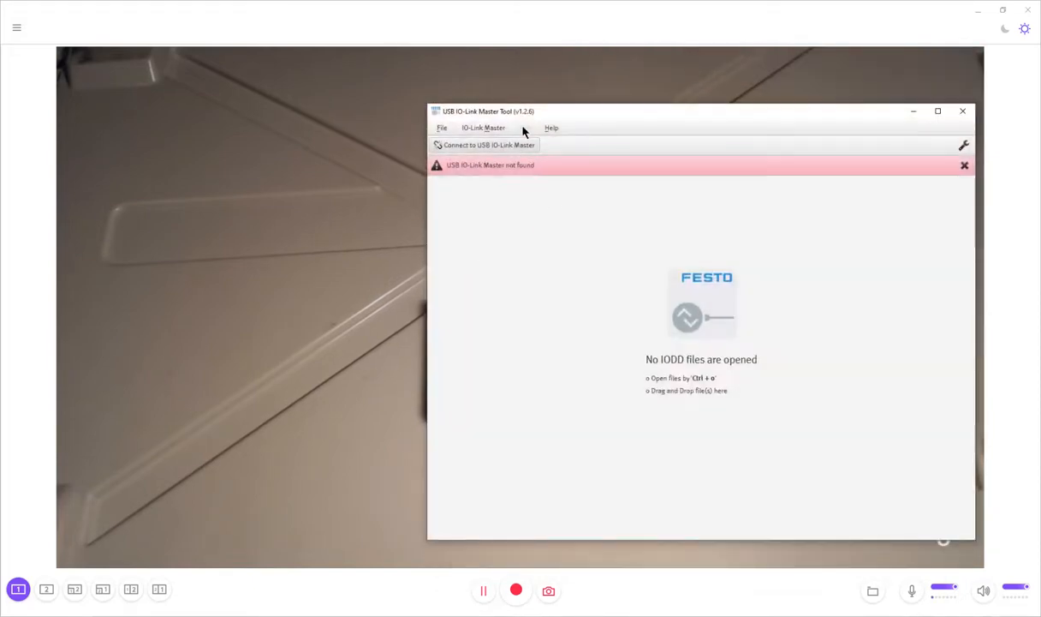
double_click(576, 117)
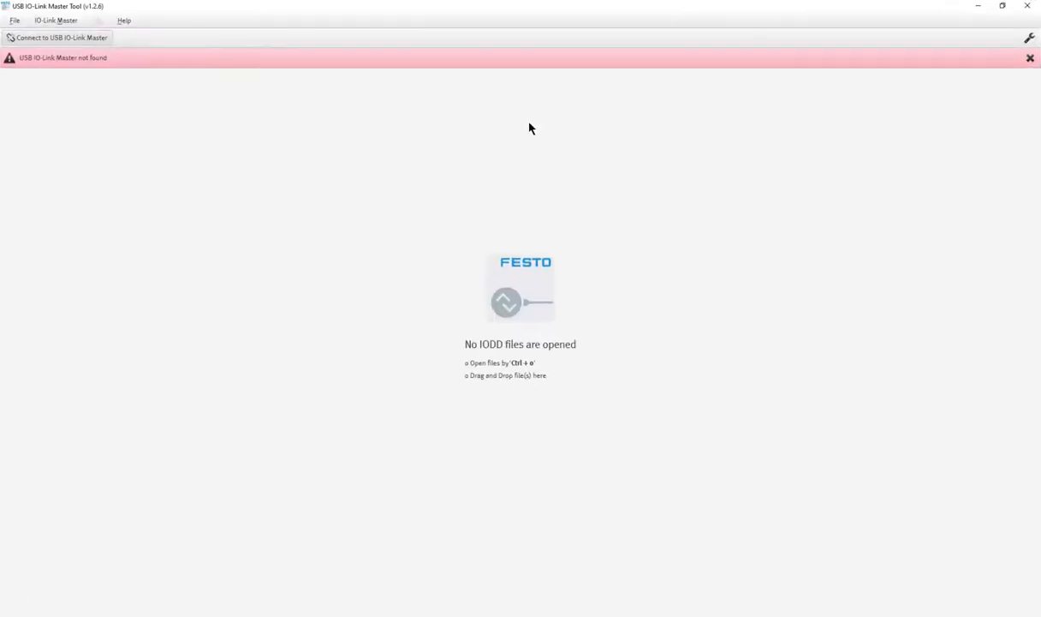
left_click(54, 43)
left_click(55, 43)
left_click(72, 44)
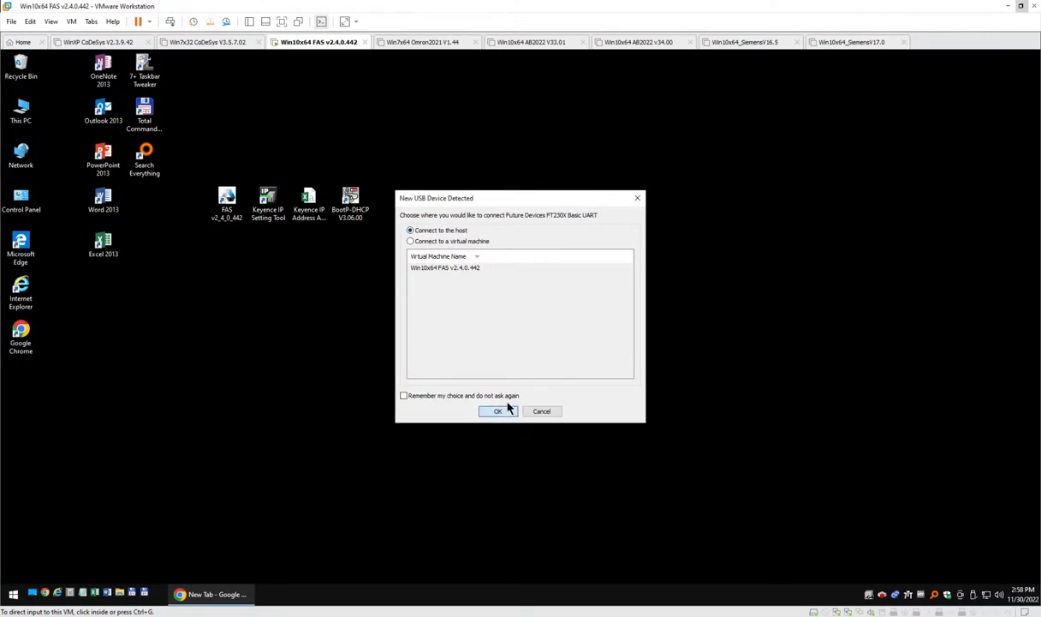
Step: Connect the detected FT230X Basic UART device to the host and minimise the open windows to reach the desktop
left_click(492, 412)
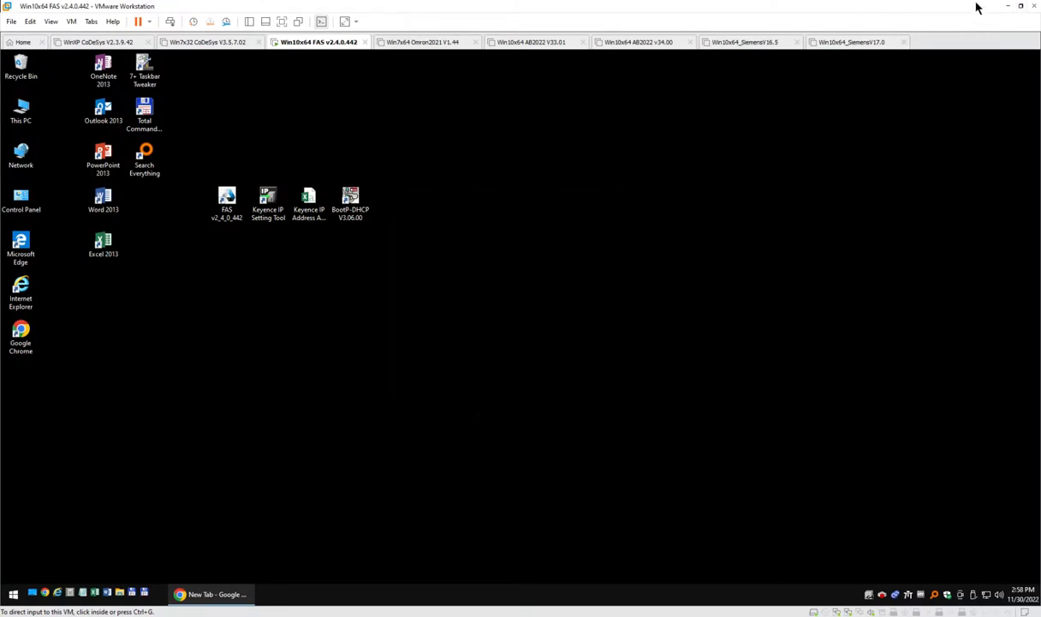
left_click(1009, 6)
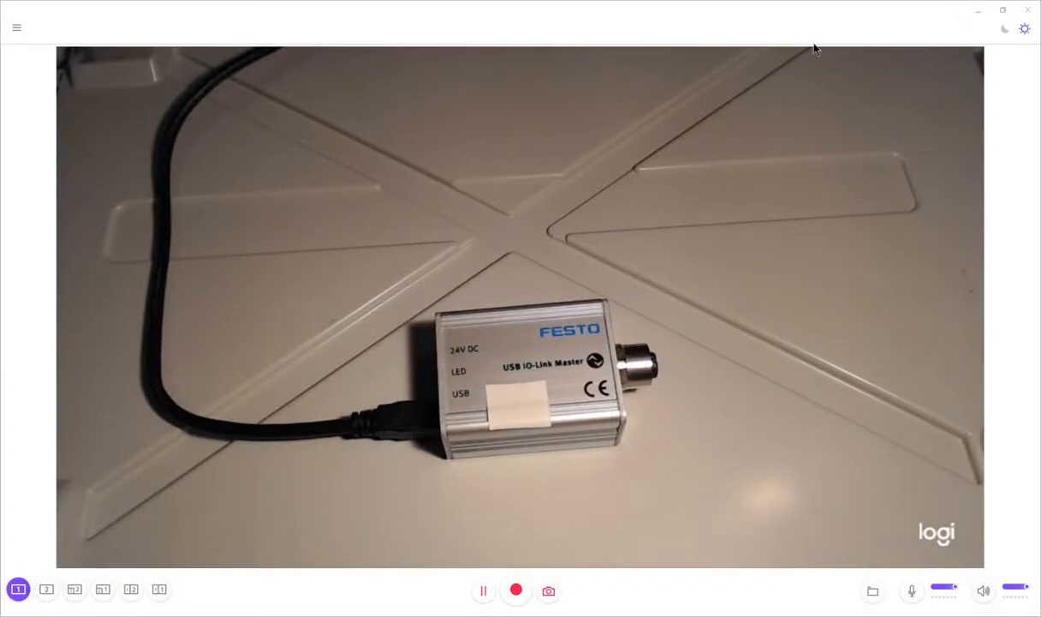
left_click(982, 14)
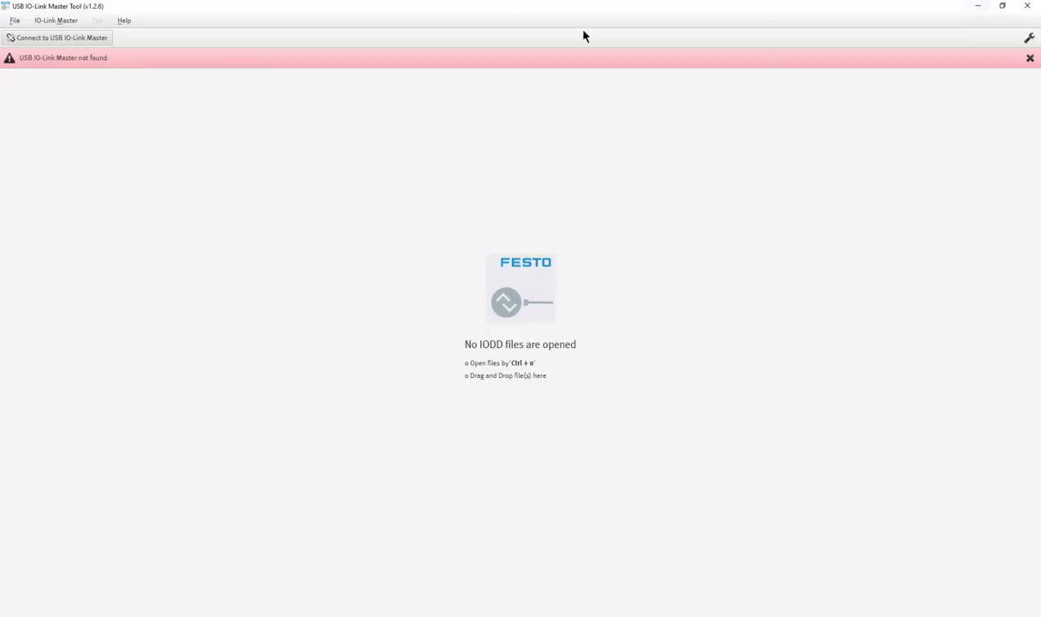
left_click(979, 7)
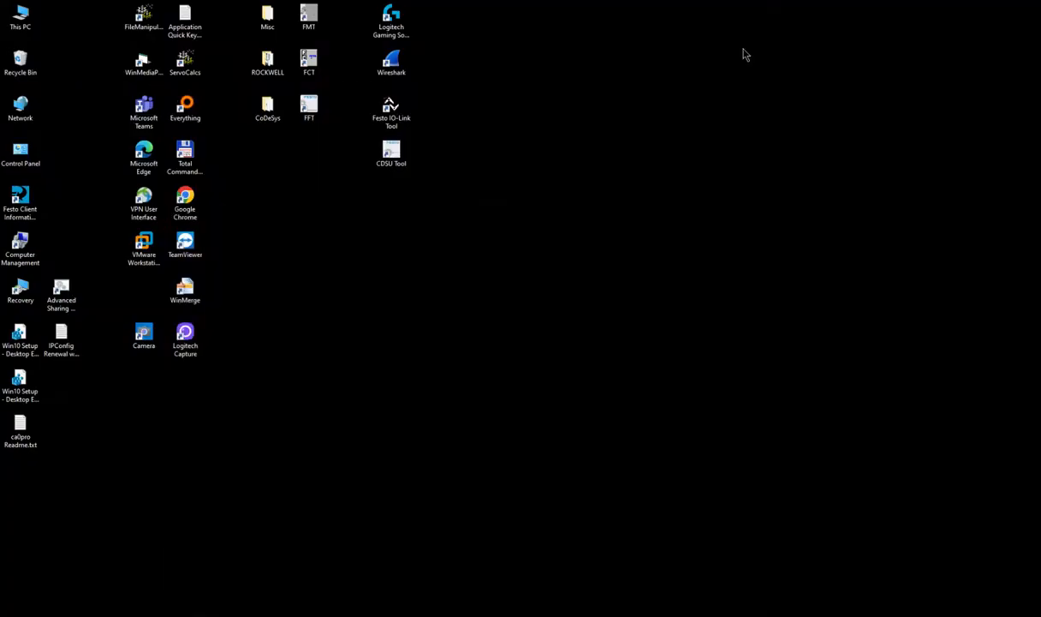
Step: Open Device Manager from the properties of This PC
right_click(26, 25)
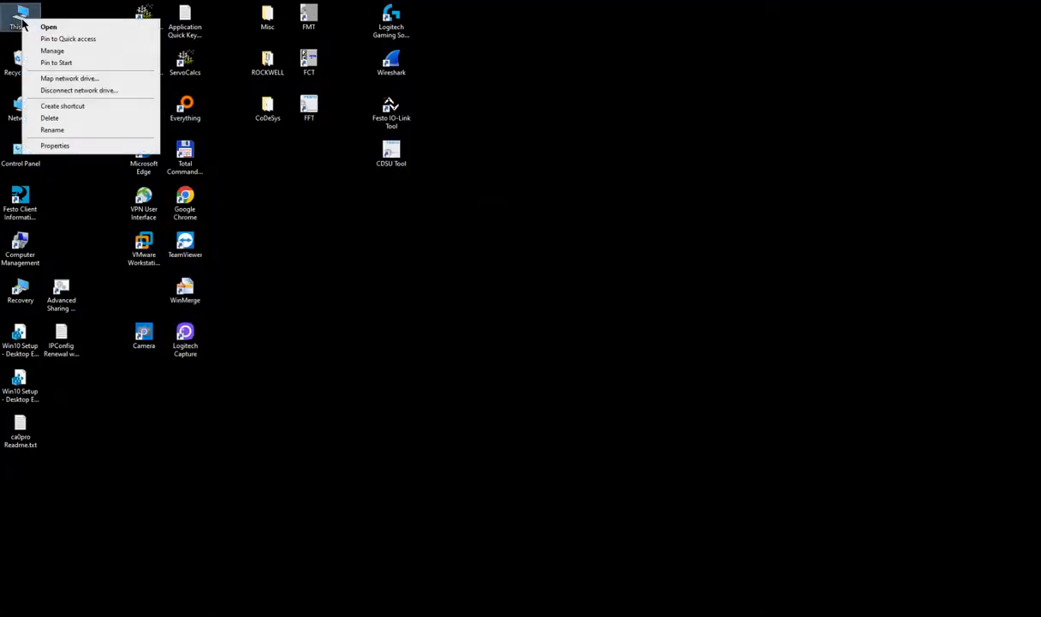
left_click(70, 148)
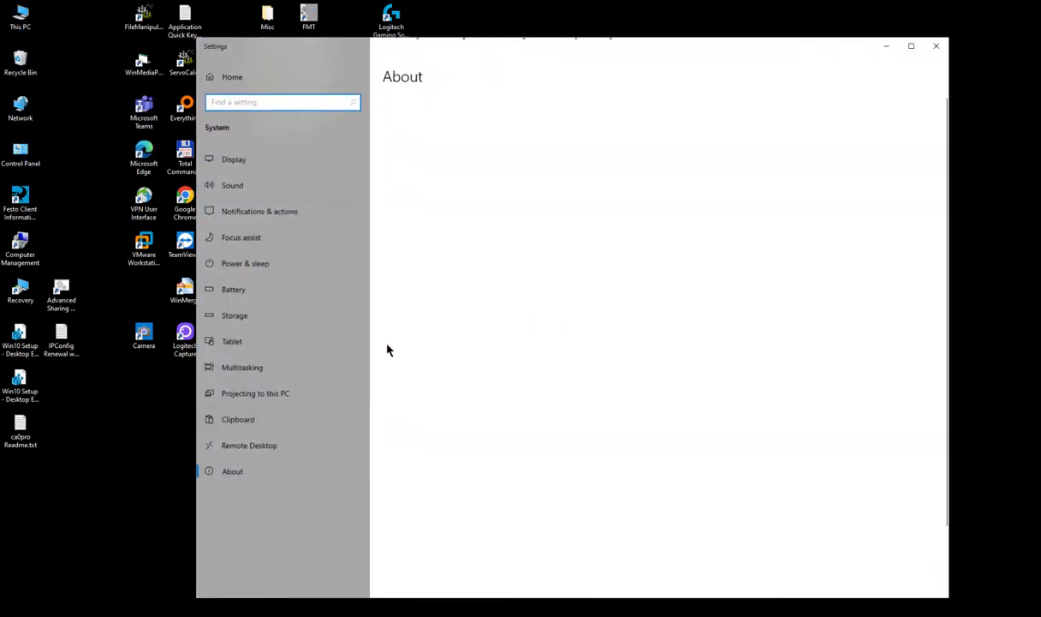
left_click(836, 138)
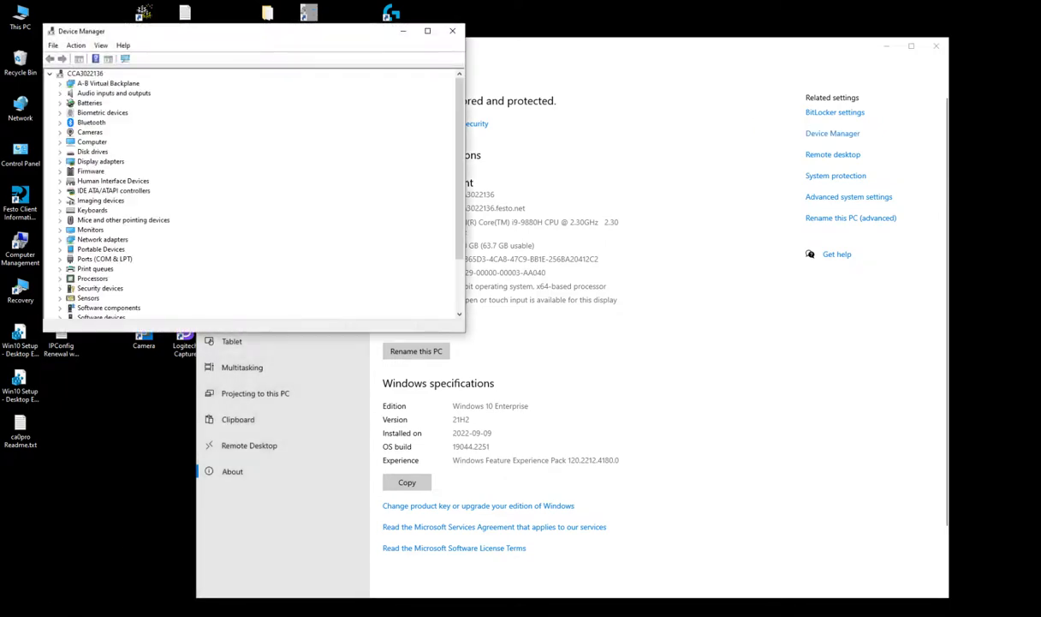
Step: Search Windows for "device manager", open a second Device Manager window and close it again
left_click(9, 614)
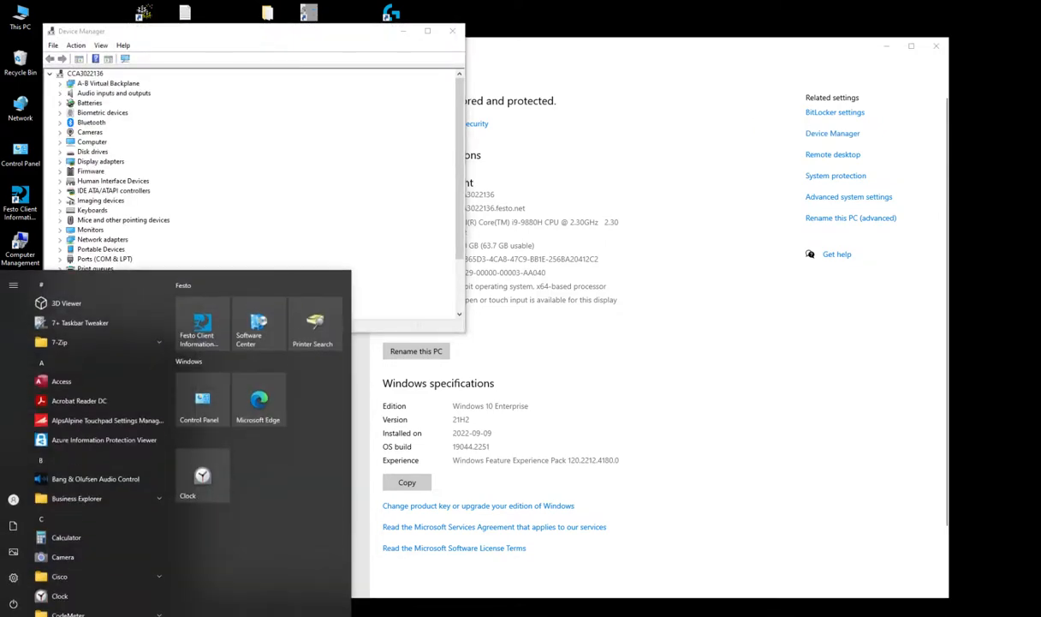
type("device man")
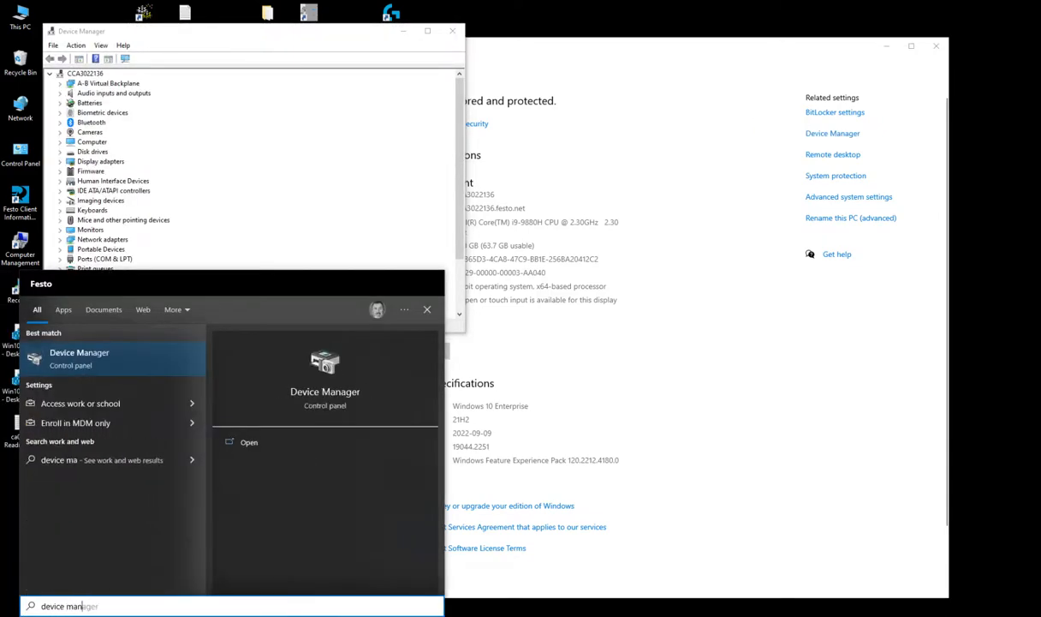
type("ager")
key("Return")
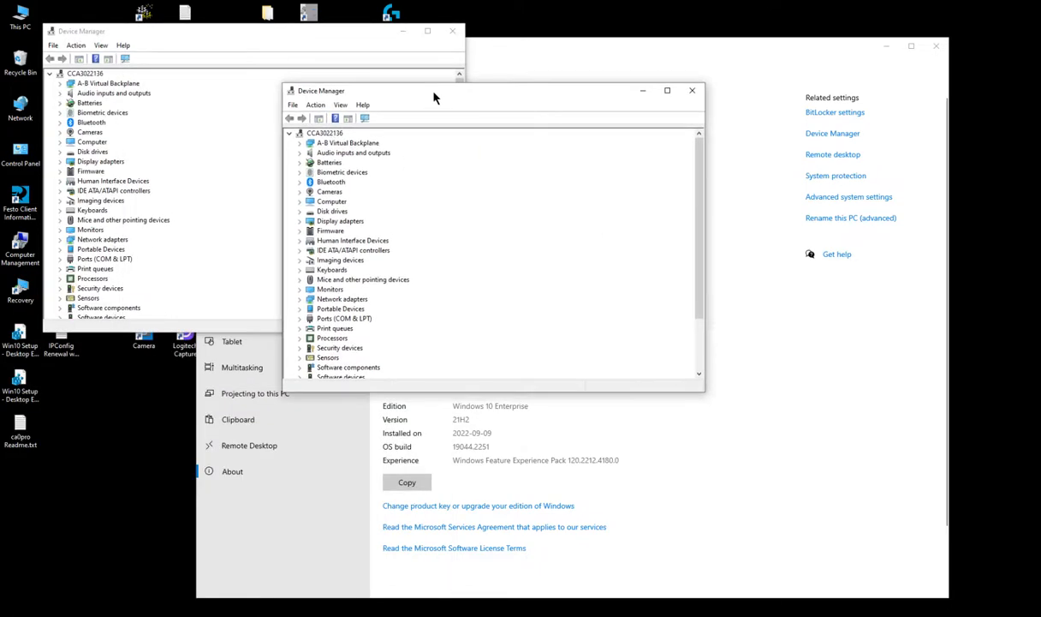
left_click(683, 88)
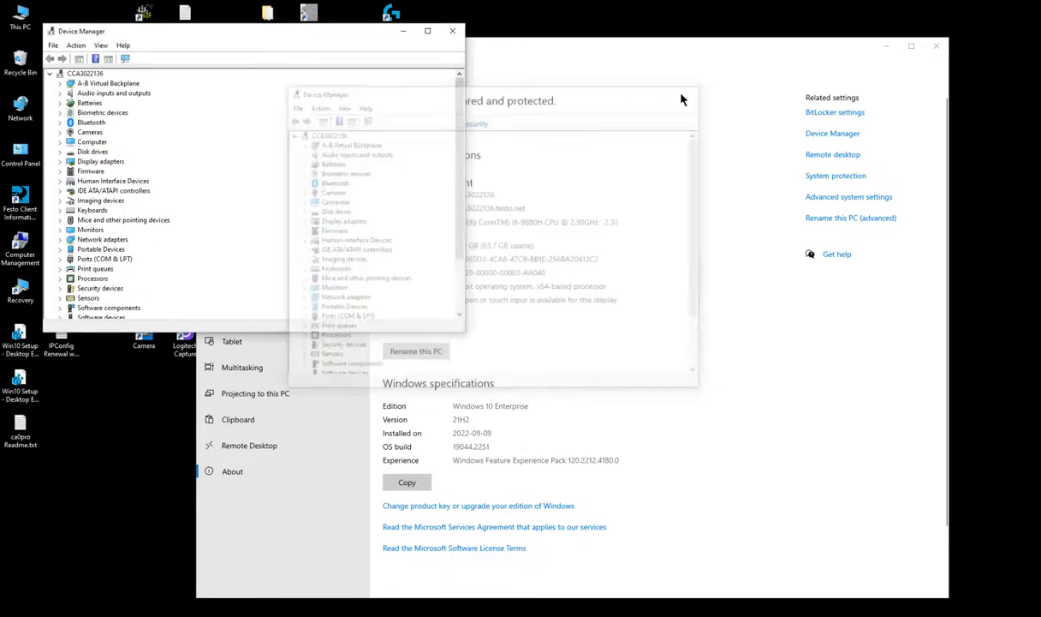
Step: Expand the Ports (COM & LPT) group in Device Manager and select USB Serial Port (COM5)
left_click(59, 259)
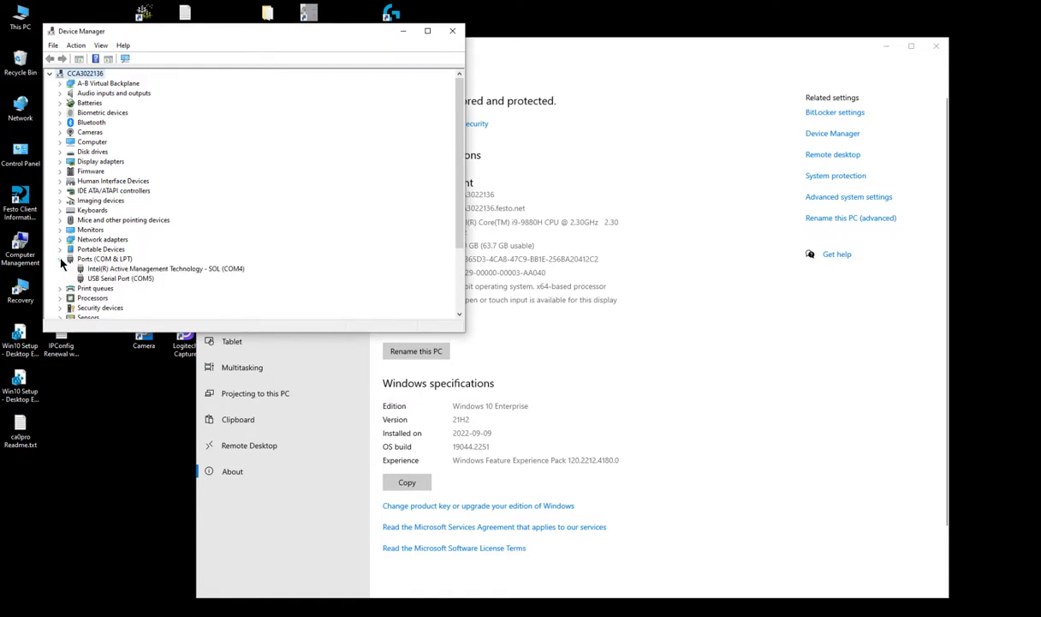
left_click(113, 278)
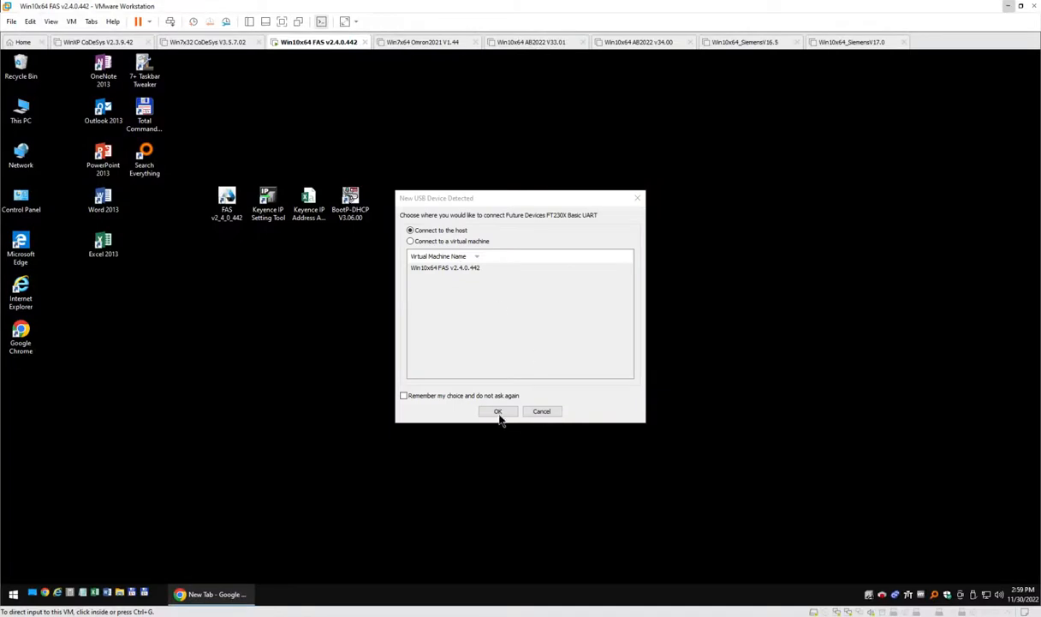
Step: Assign the newly detected USB device to the host and try again to connect the USB IO-Link Master Tool to the master
left_click(469, 395)
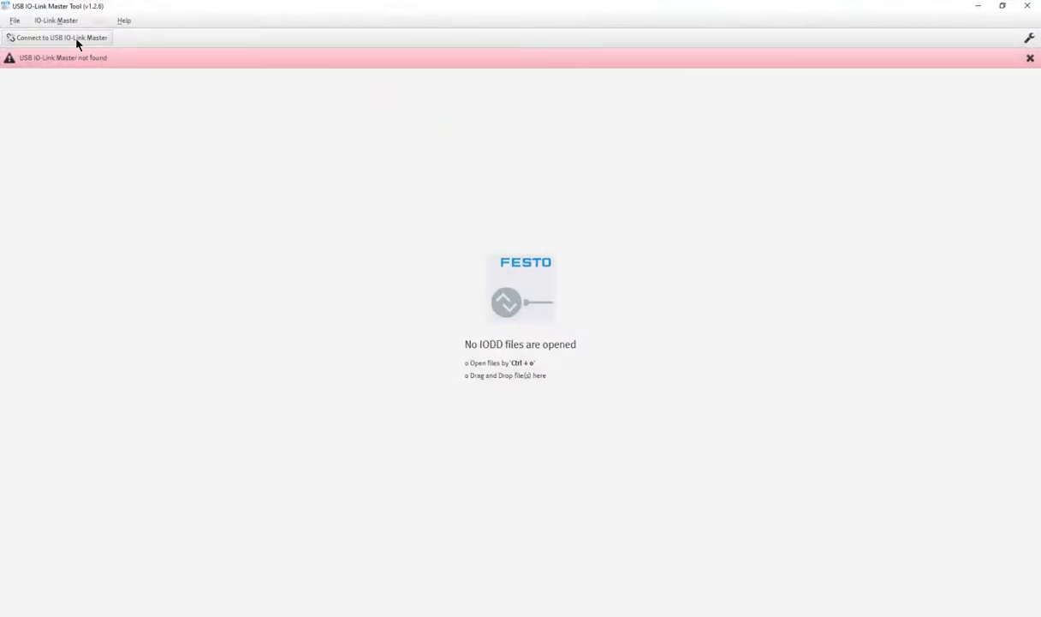
left_click(78, 37)
left_click(76, 40)
Step: Open the USB IO-Link Master Tool's settings and connect to the USB IO-Link Master
left_click(44, 24)
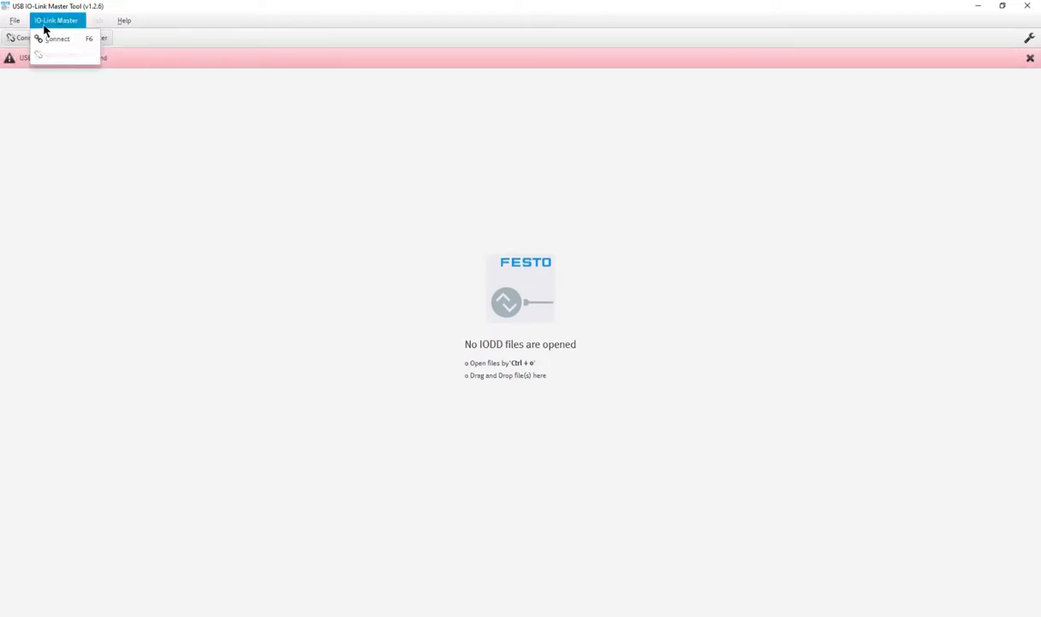
mouse_move(6, 23)
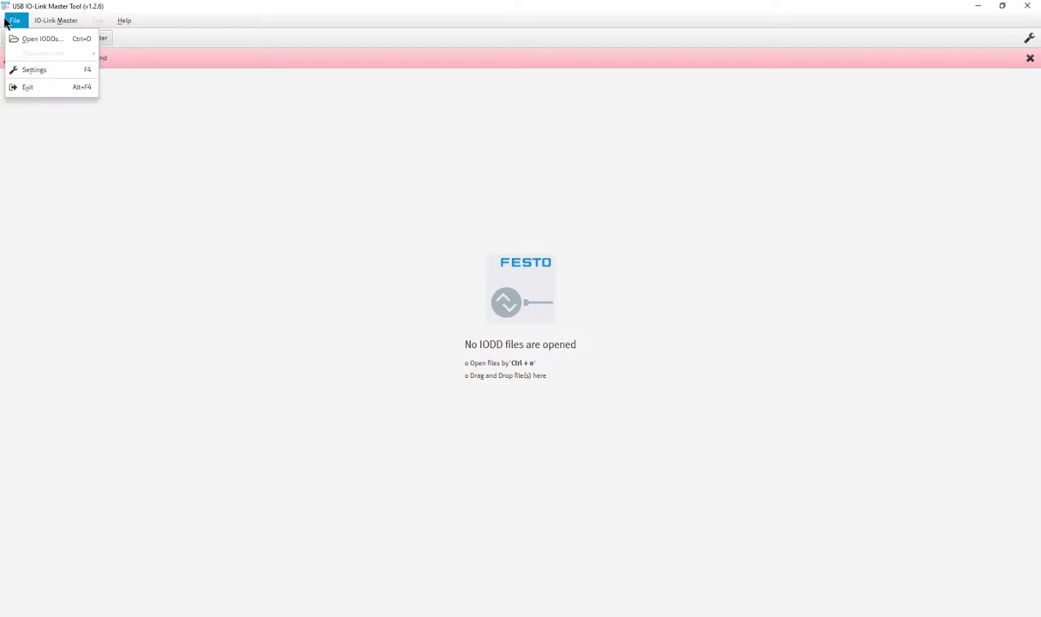
left_click(25, 71)
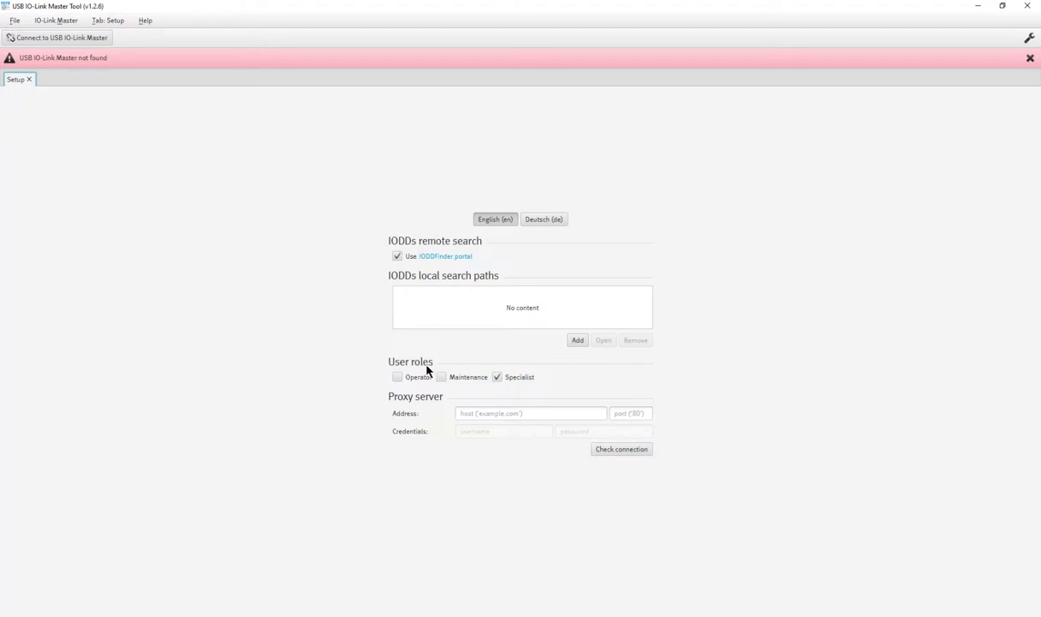
left_click(54, 41)
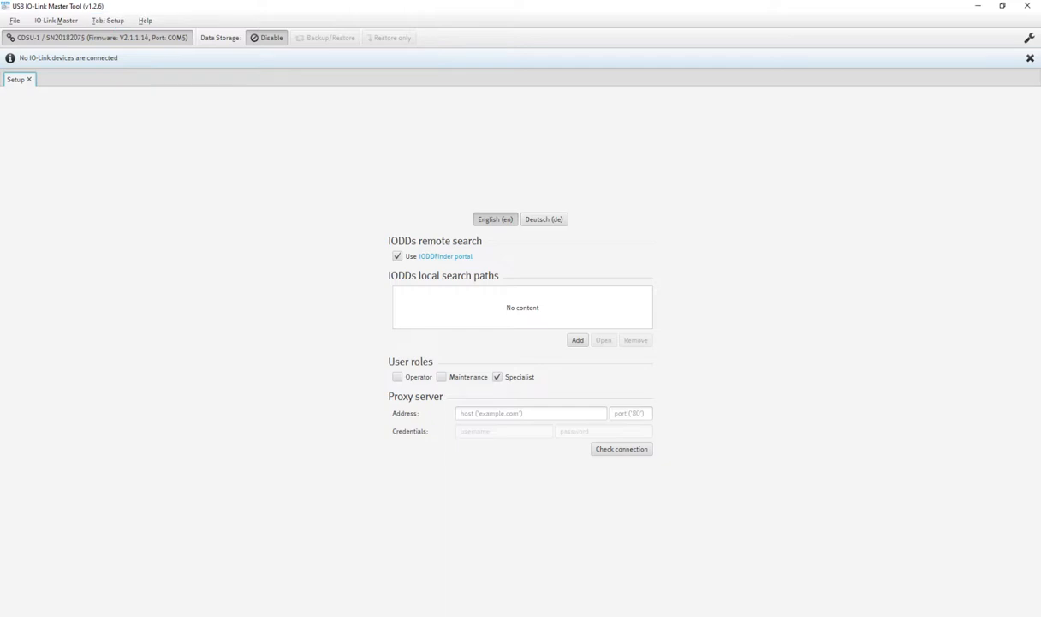
Step: Close the USB IO-Link Master Tool and Device Manager windows
left_click_drag(130, 7, 206, 100)
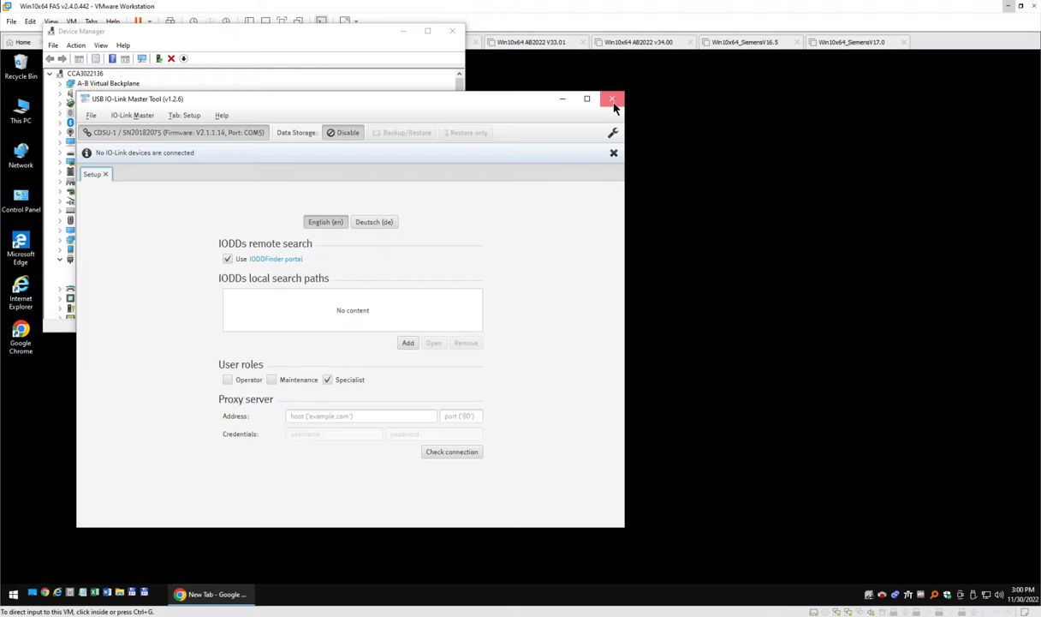
left_click(453, 32)
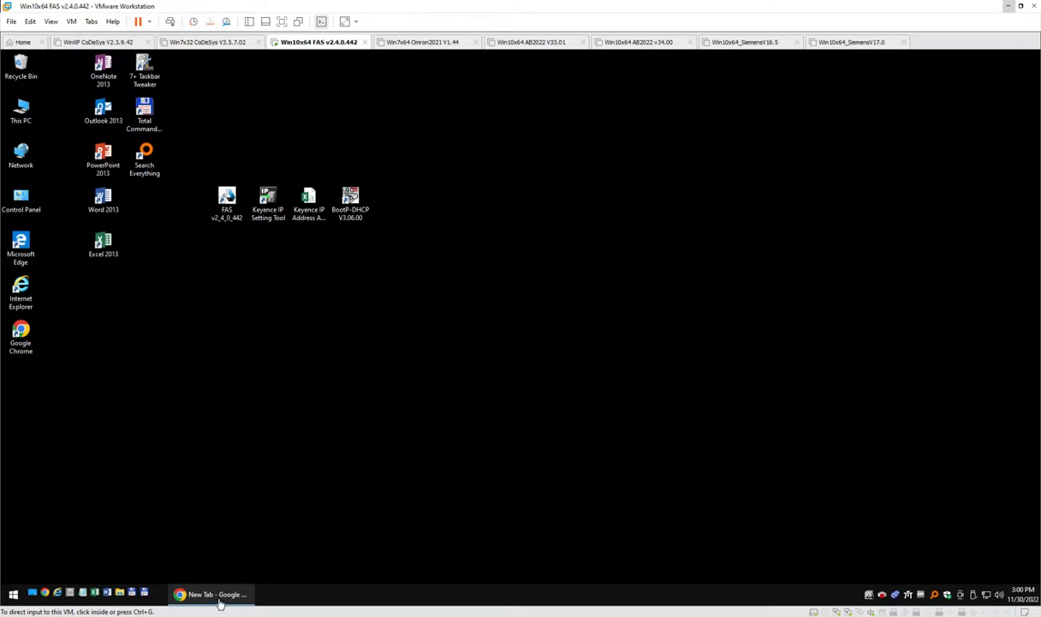
mouse_move(220, 603)
left_click(208, 548)
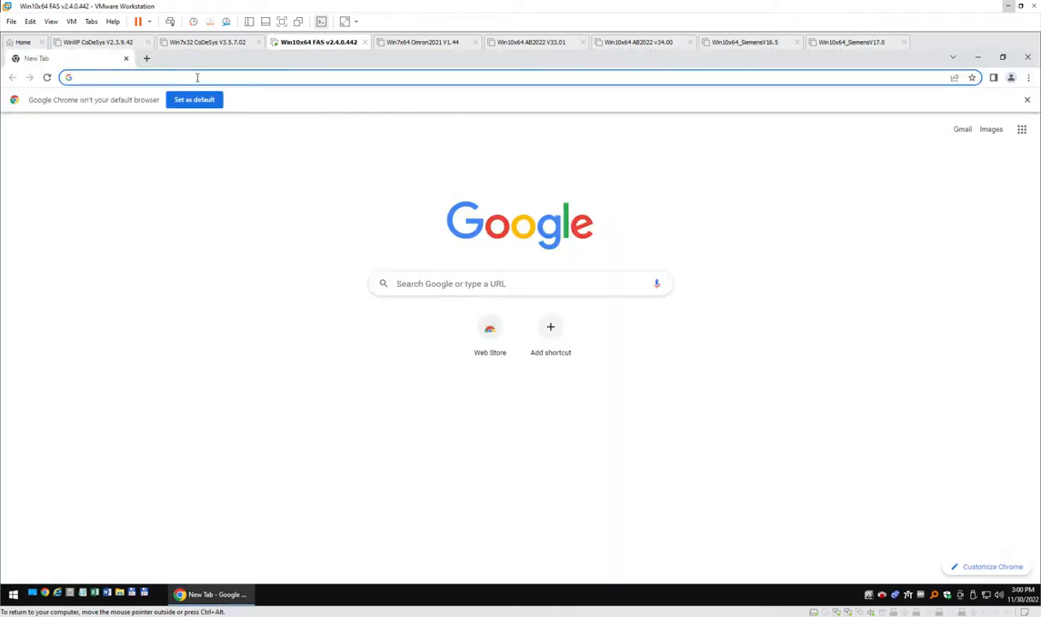
left_click(1028, 100)
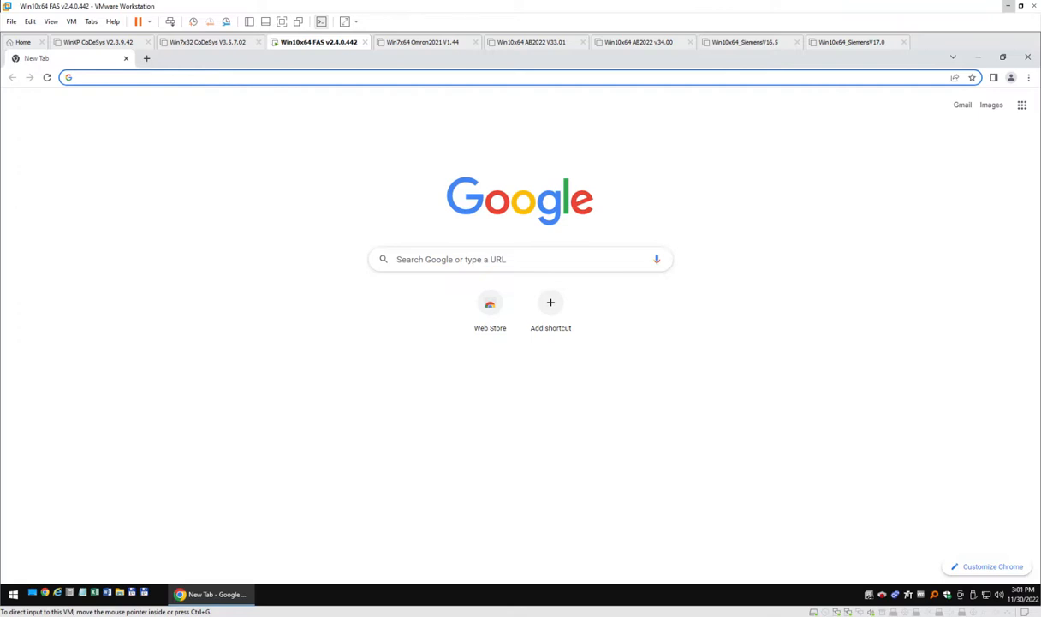
type("www.festo.com")
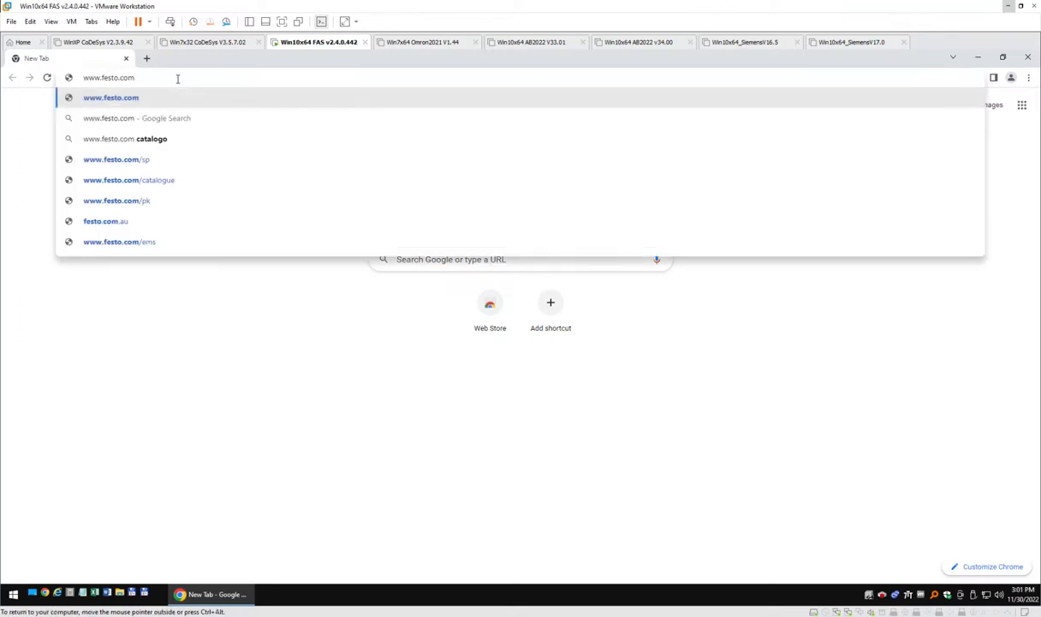
key("Return")
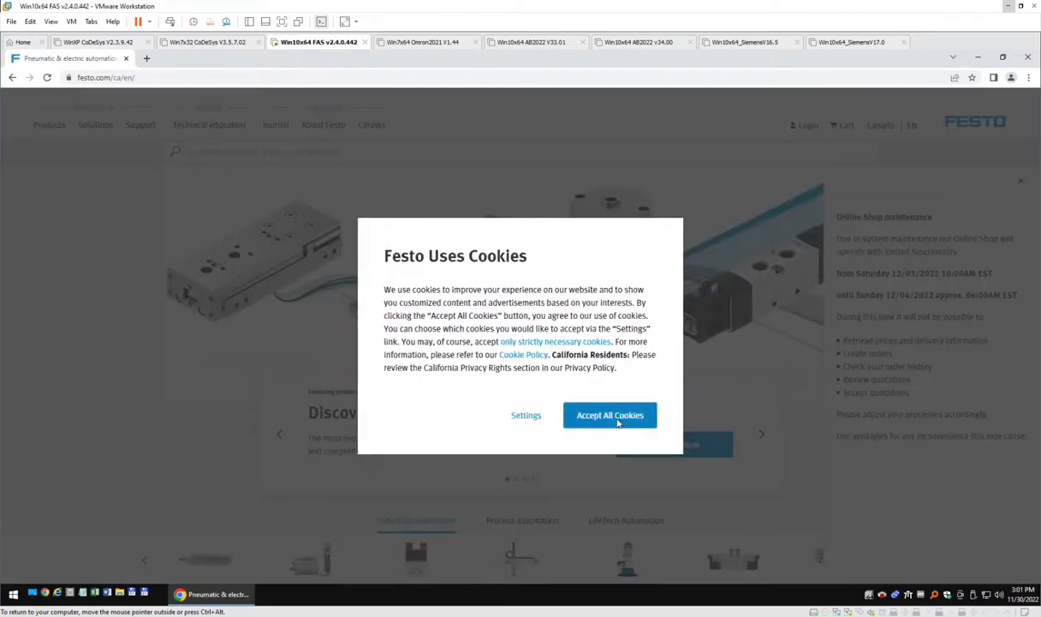
left_click(616, 418)
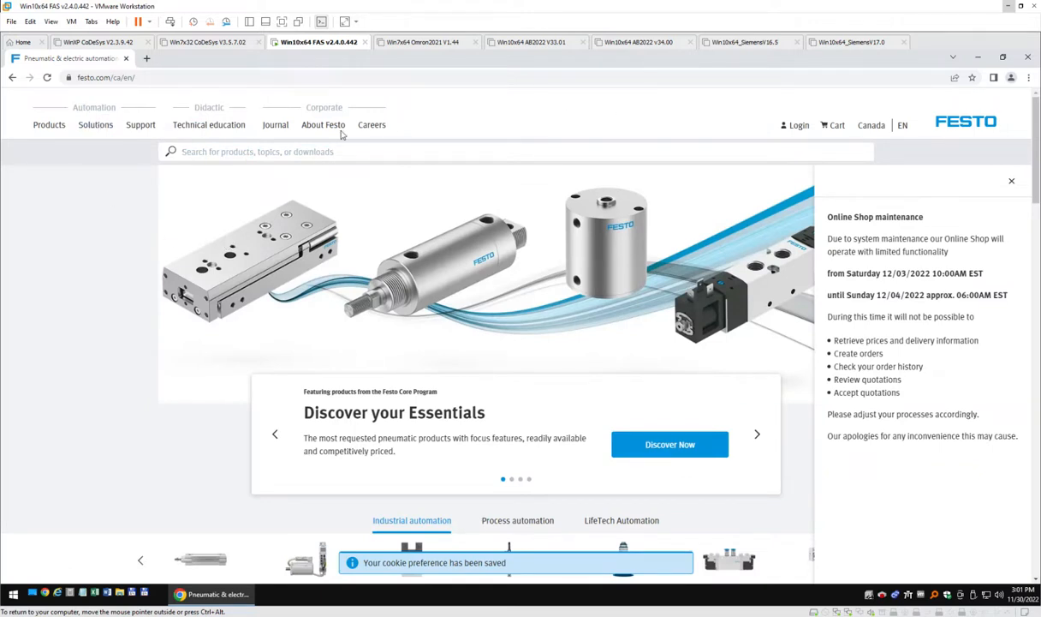
Step: Search the Festo website for CDSU-1
left_click(227, 149)
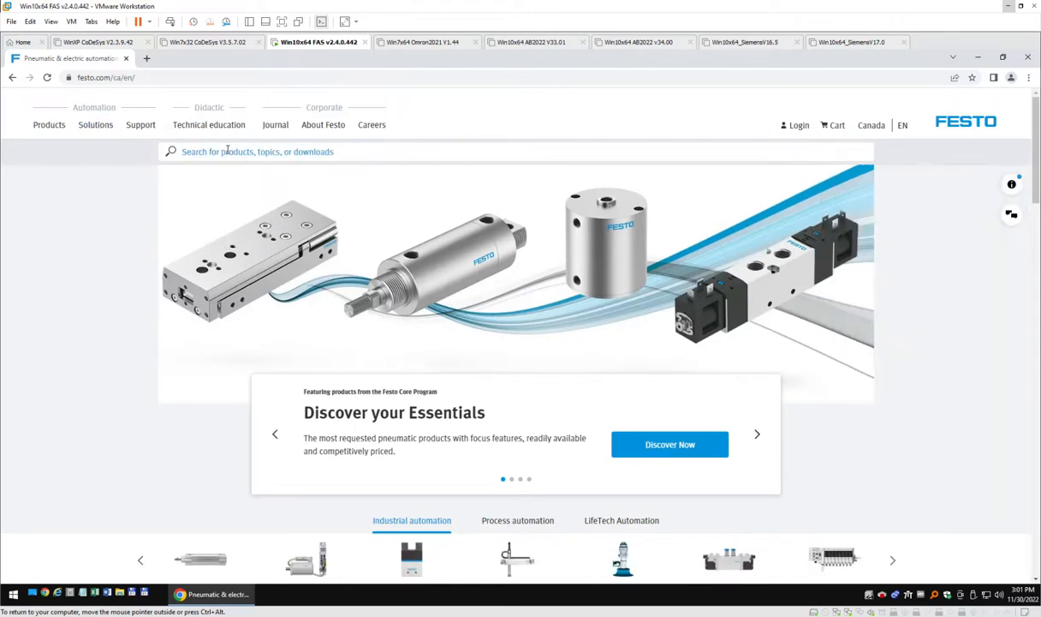
type("c")
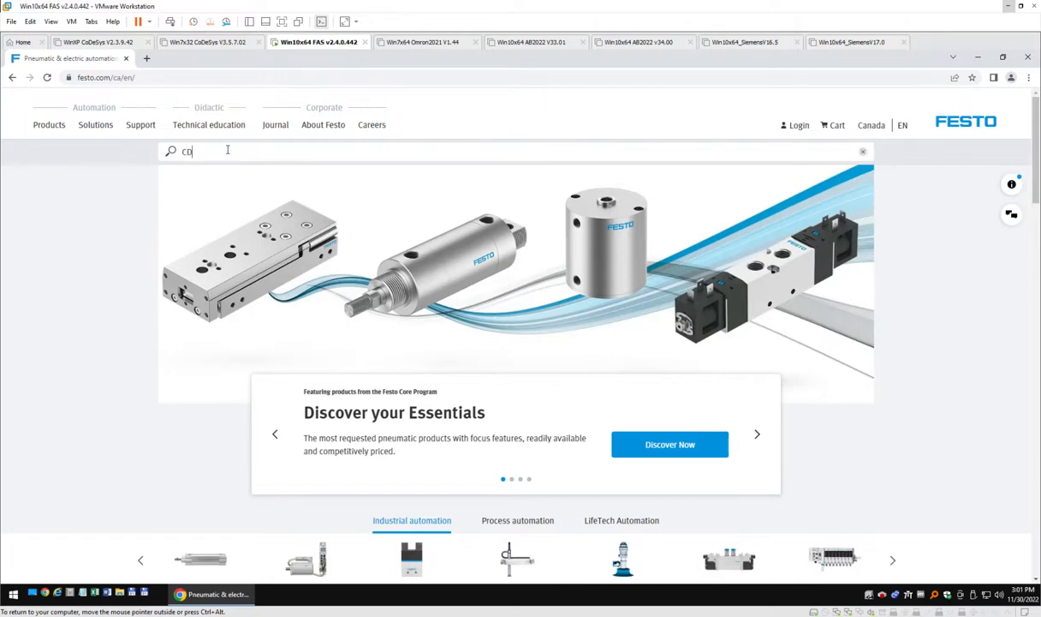
type("DSU-1")
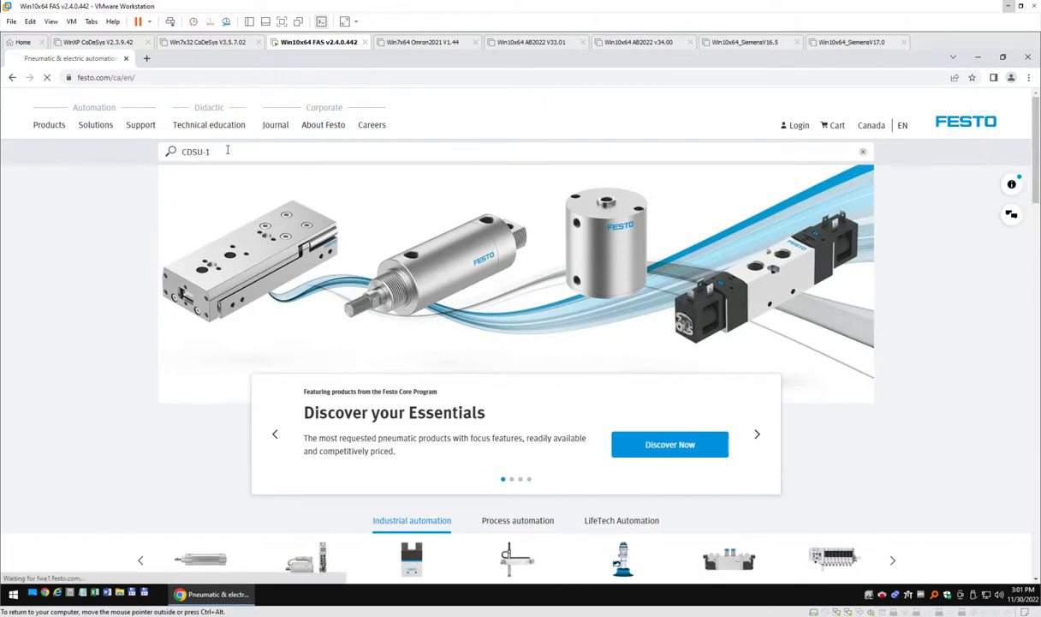
key("Return")
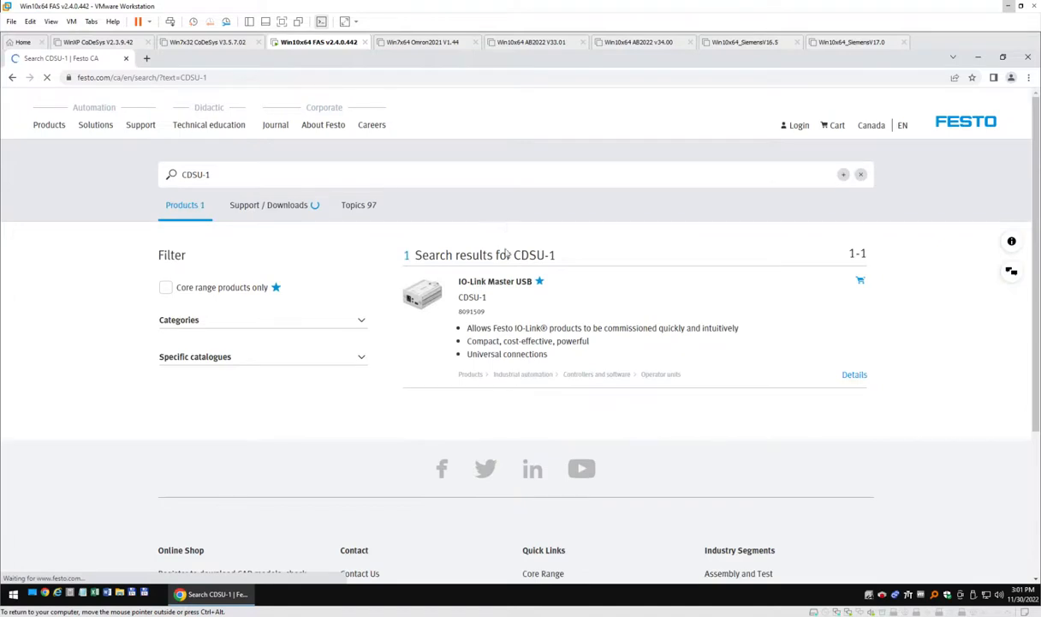
Step: Show the CDSU-1 user documentation under Support / Downloads and expand the versions of its operating instructions
left_click(263, 211)
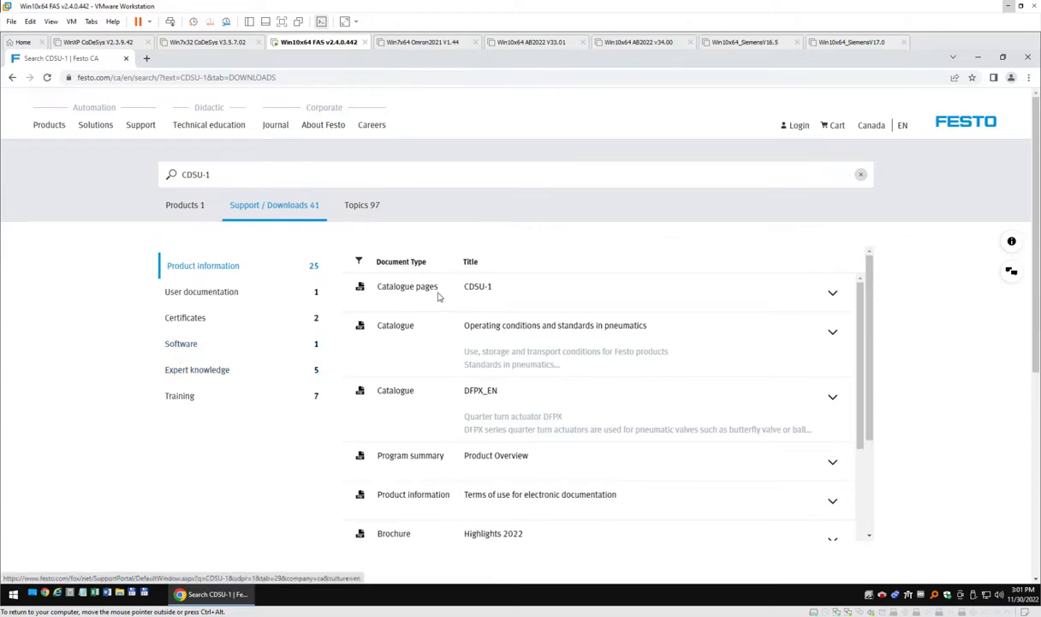
left_click(212, 294)
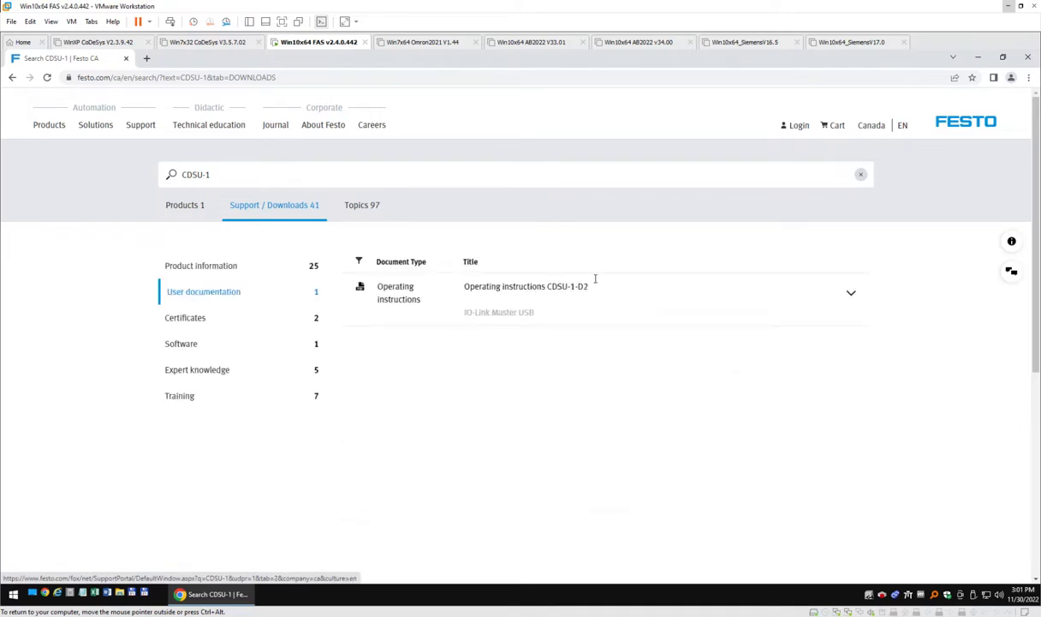
left_click(851, 293)
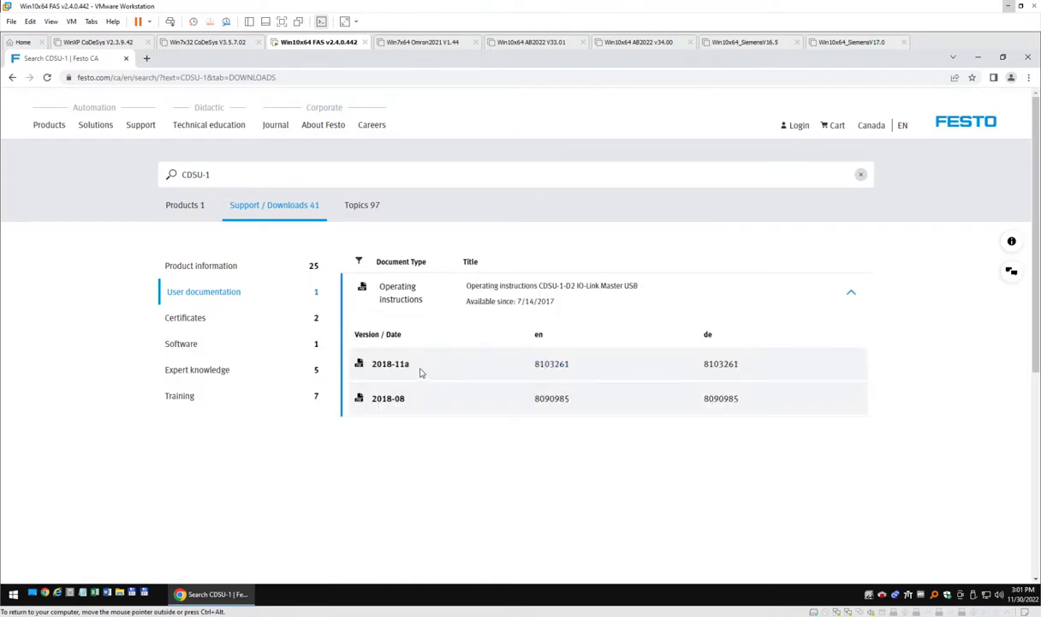
Step: Open the English 2018-11a operating instructions (8103261) of the CDSU-1 and go to the English page of the document
left_click(550, 365)
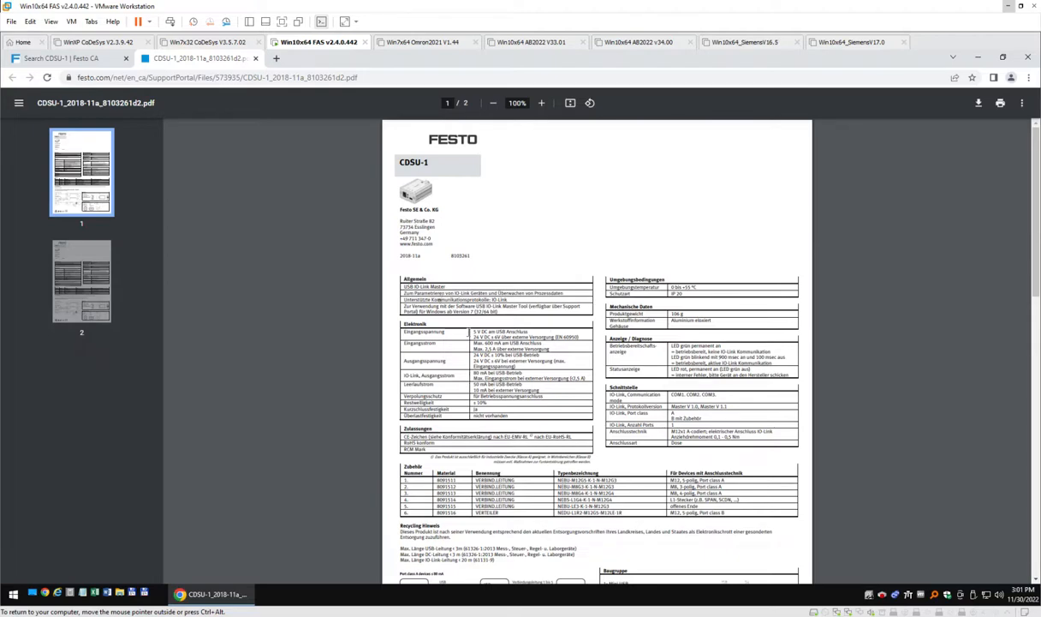
left_click_drag(440, 298, 530, 390)
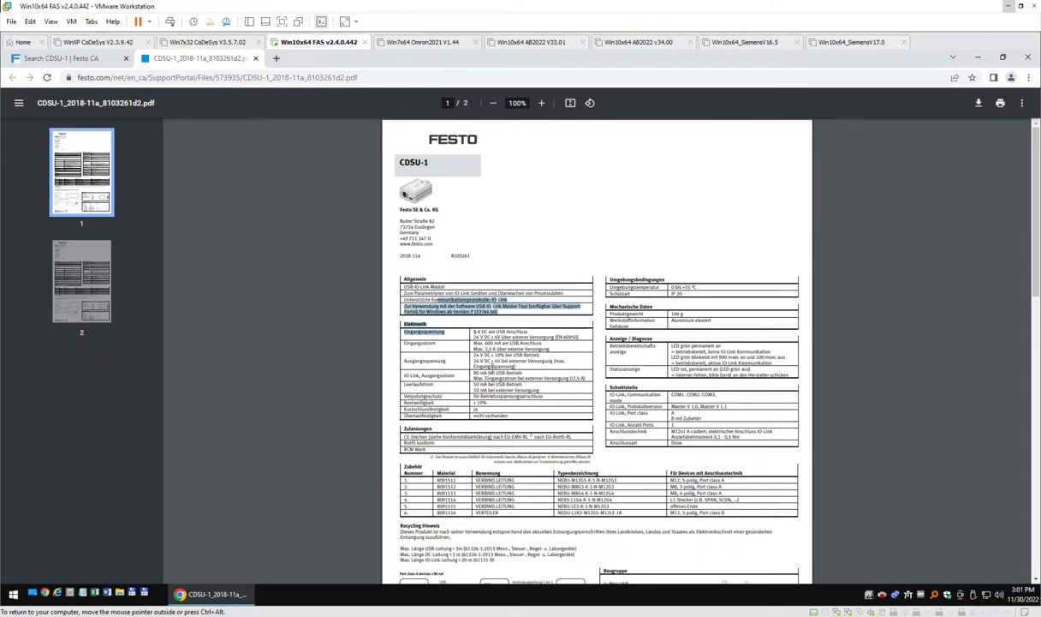
scroll(493, 363, "down", 1)
scroll(493, 367, "down", 7)
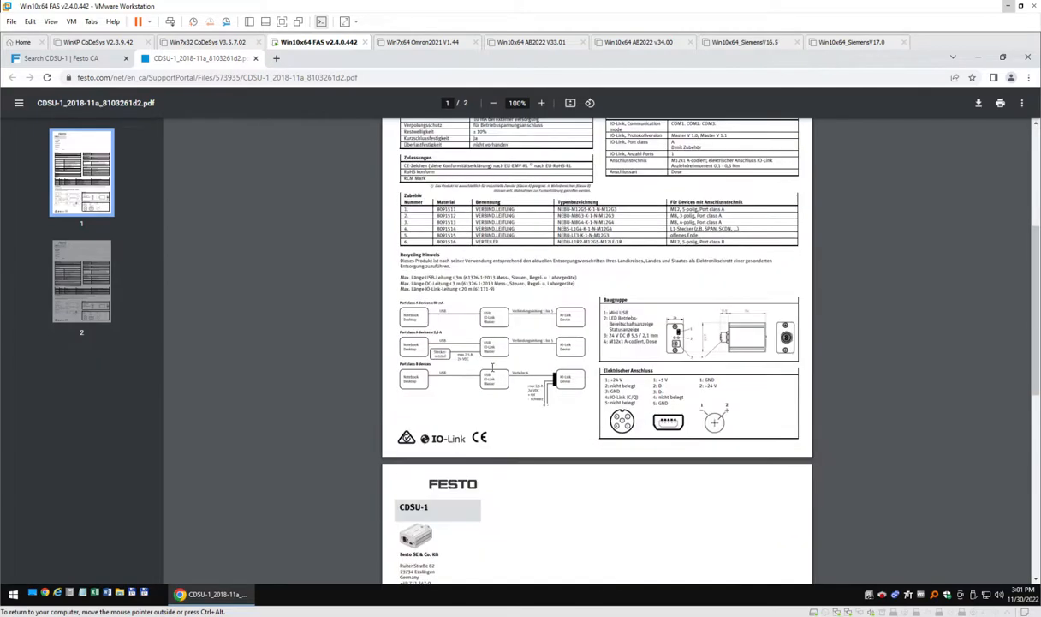
scroll(492, 366, "down", 5)
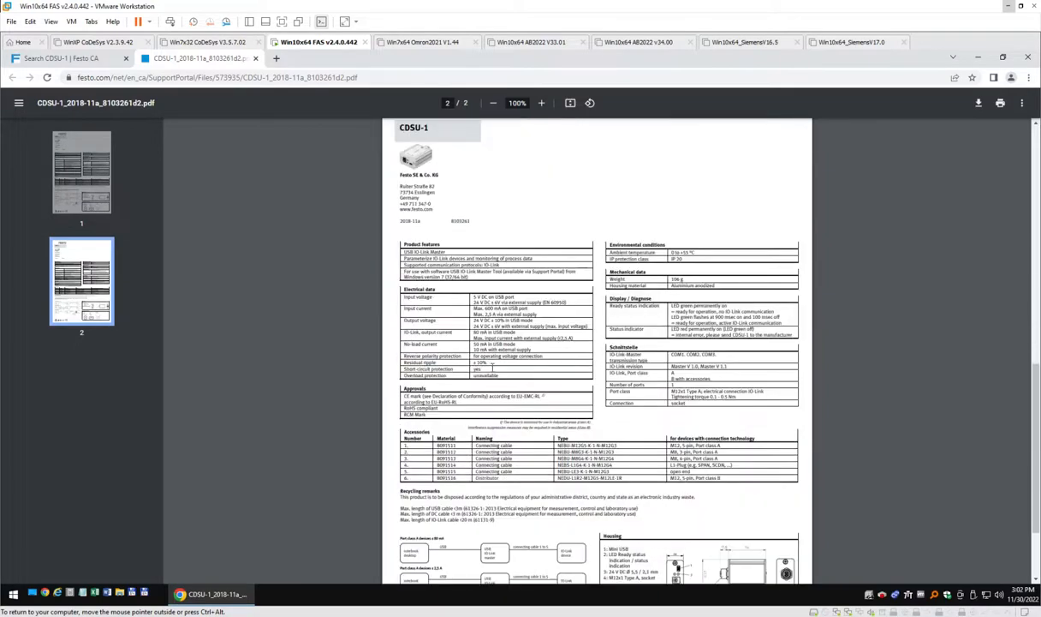
scroll(499, 367, "down", 1)
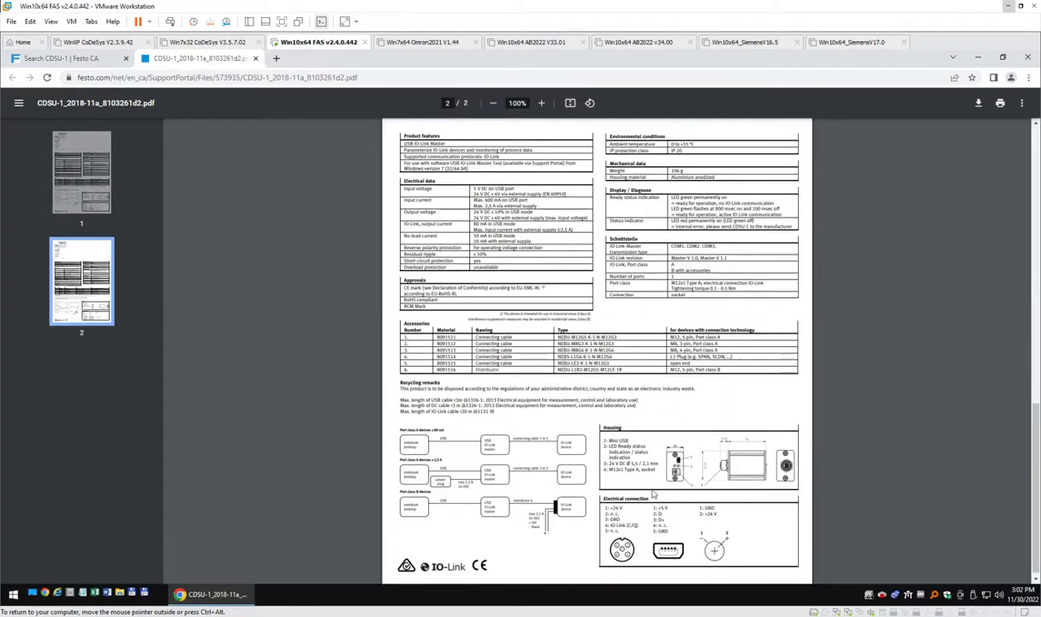
Step: Enlarge the English page and examine the connection diagrams, pin assignments, accessories and electrical data of the CDSU-1
scroll(674, 507, "up", 1)
scroll(674, 507, "up", 1)
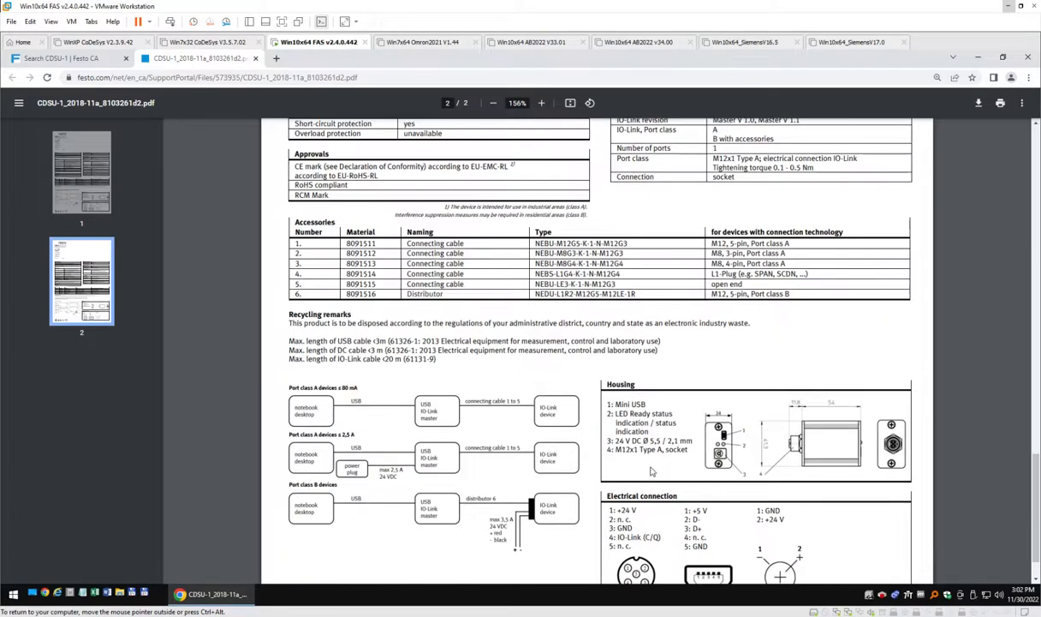
scroll(651, 471, "down", 1)
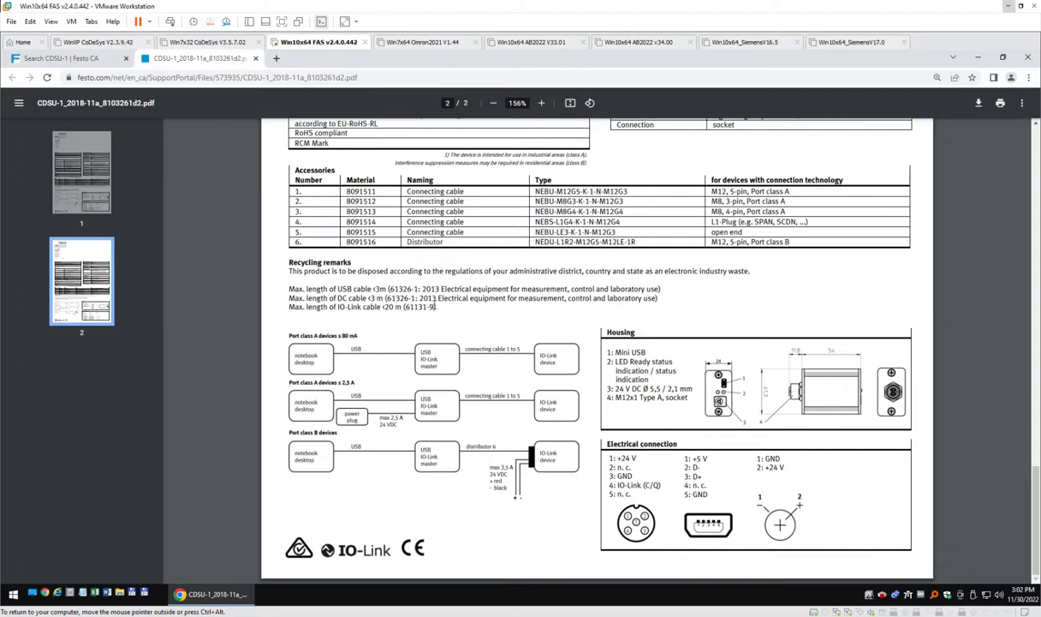
scroll(435, 307, "up", 5)
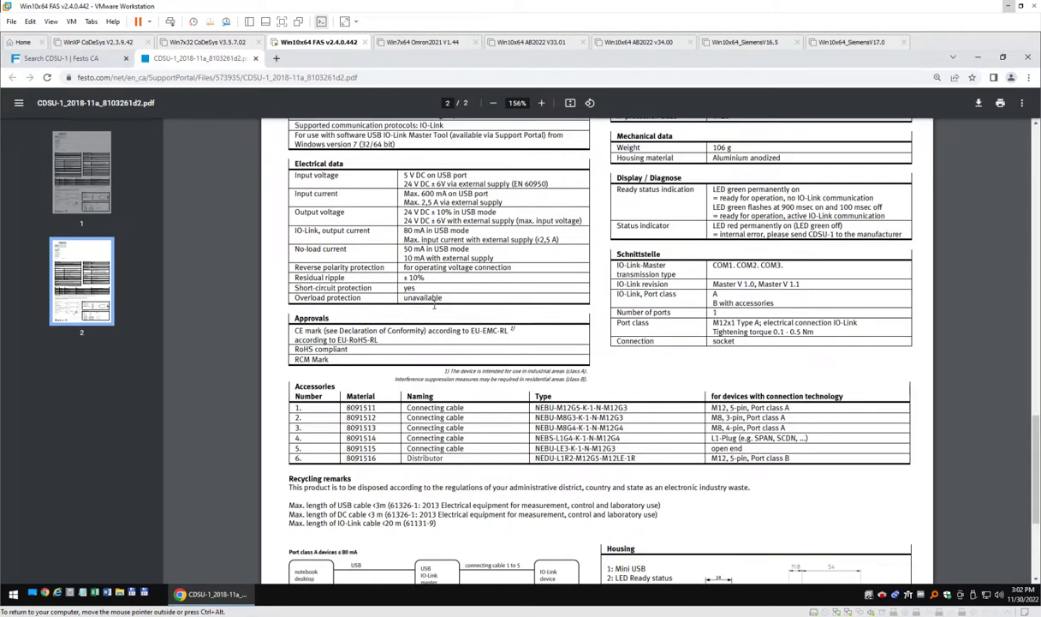
scroll(435, 307, "up", 1)
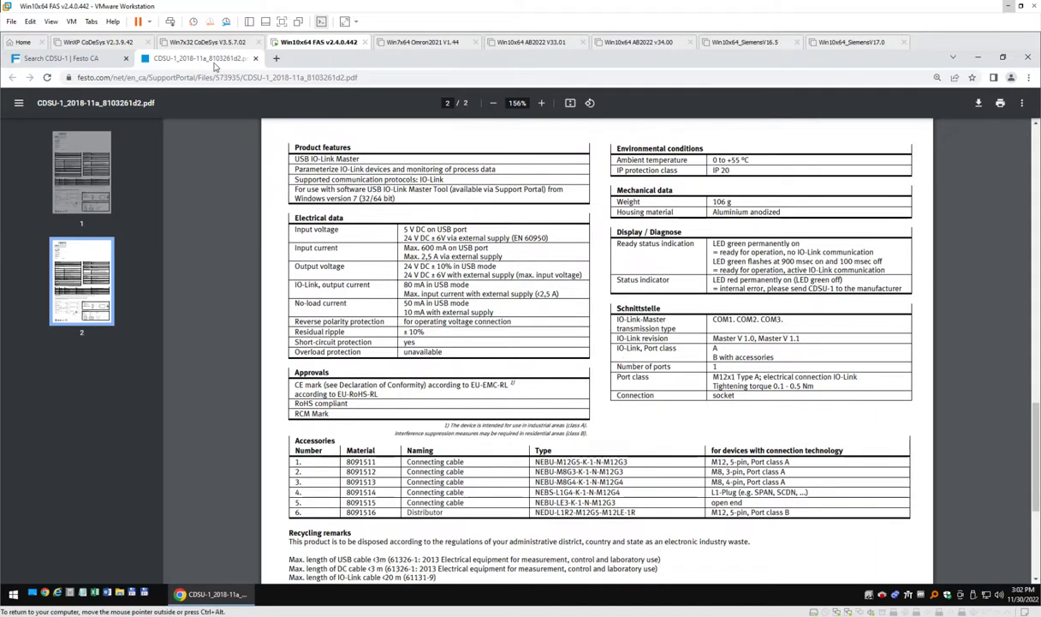
Step: Return to the CDSU-1 search results and download version 1.2.6 of the CDSU USB IO-Link Master Tool software
left_click(56, 61)
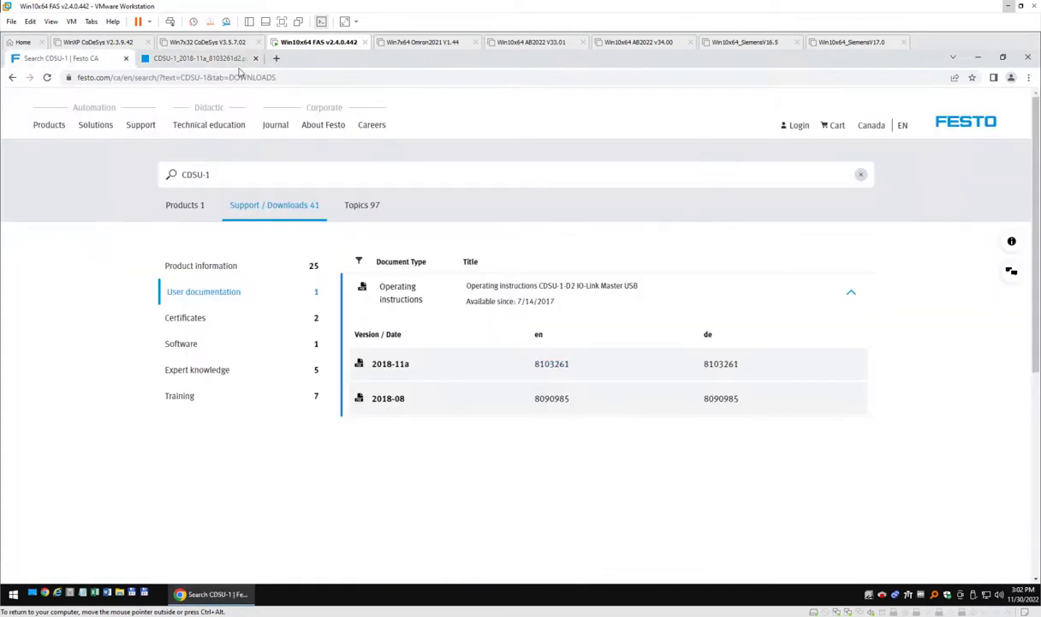
left_click(182, 353)
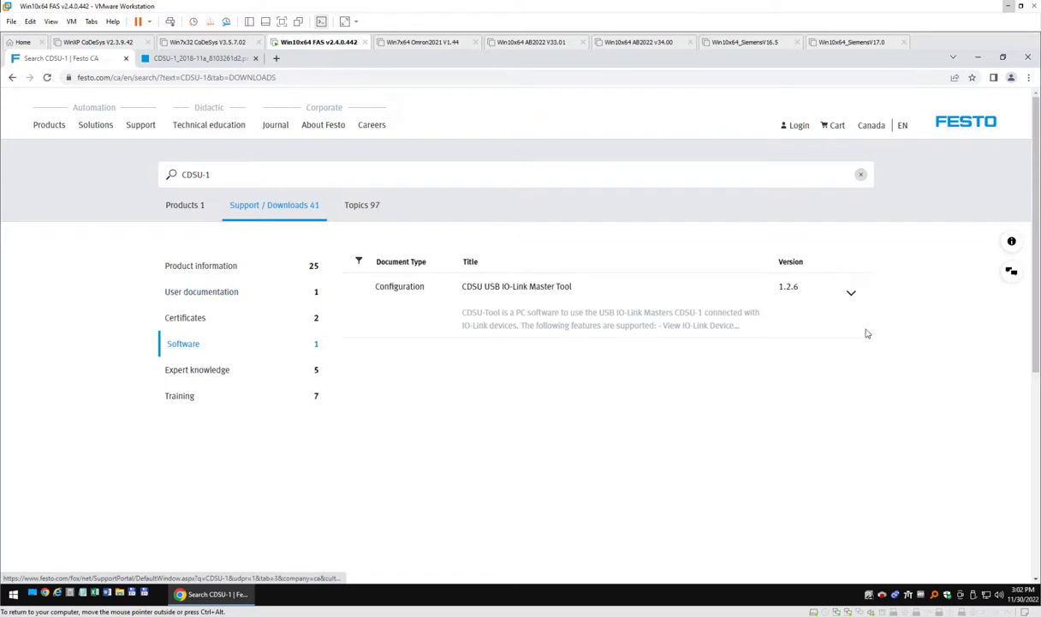
left_click(852, 297)
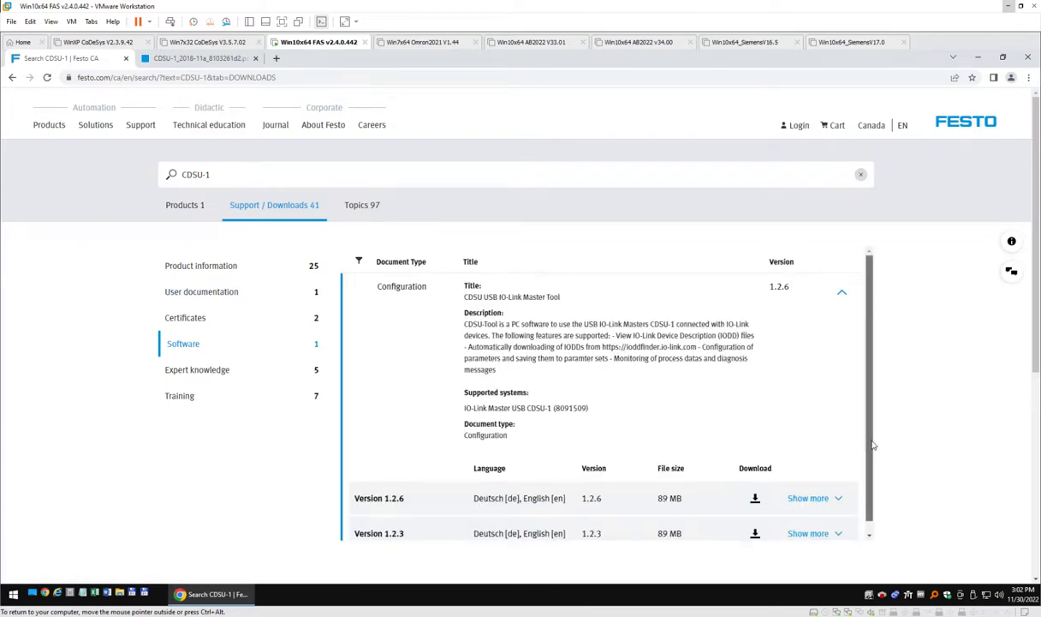
scroll(869, 462, "down", 1)
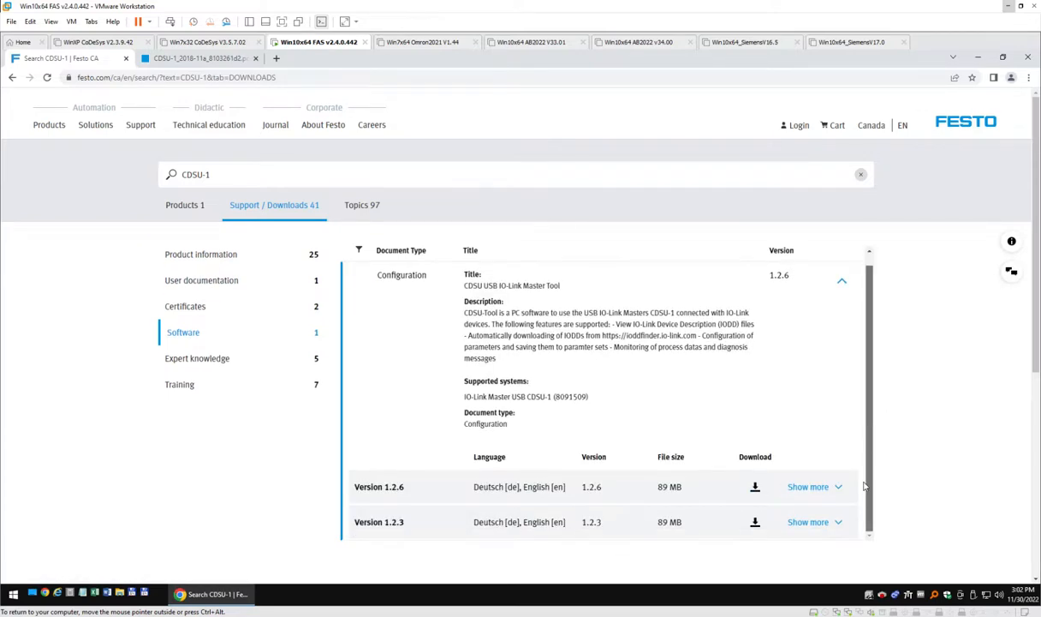
left_click(755, 488)
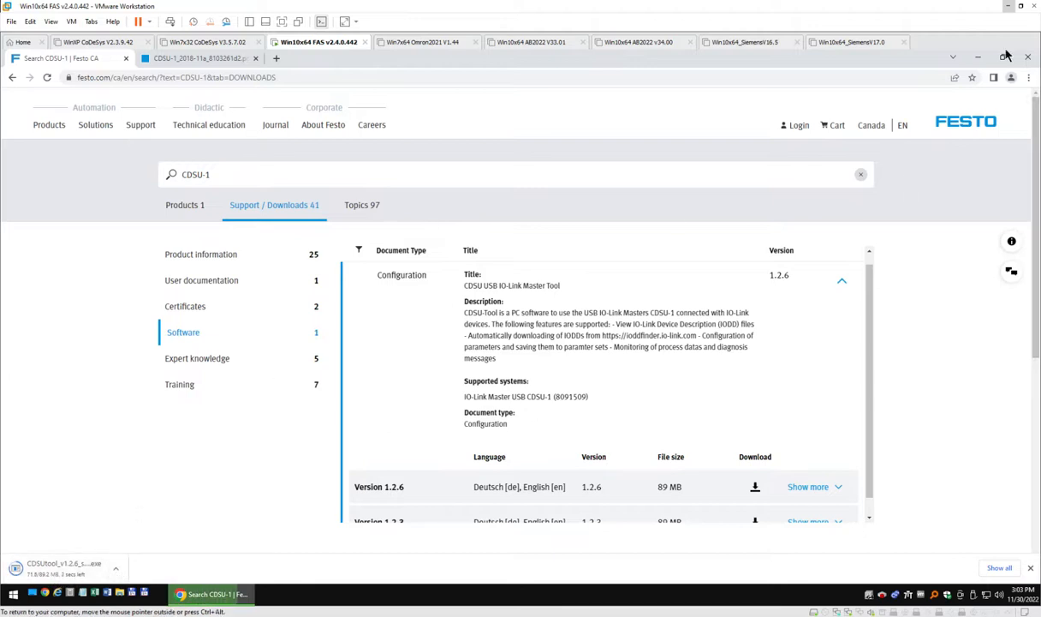
Step: Show the downloaded CDSUtool_v1.2.6_setup.exe in its folder and try to run it as administrator
left_click(116, 568)
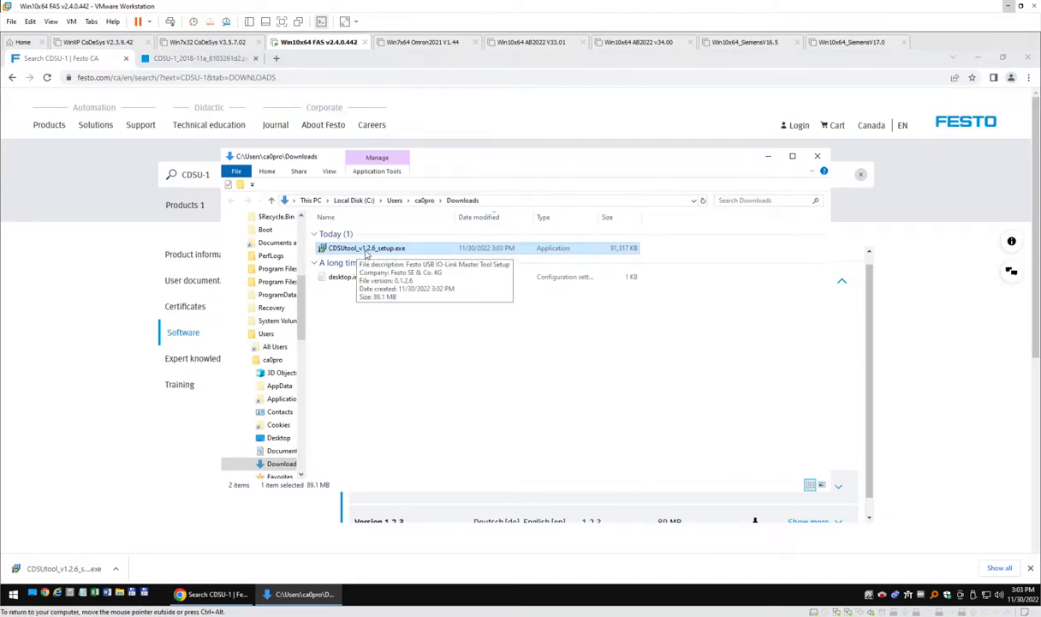
right_click(363, 250)
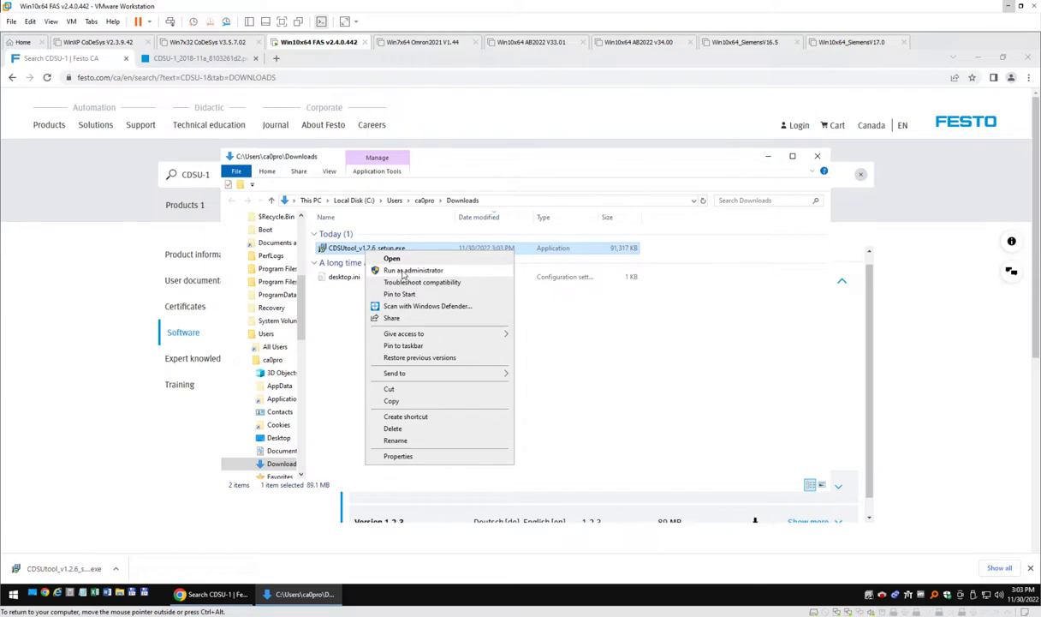
left_click(403, 272)
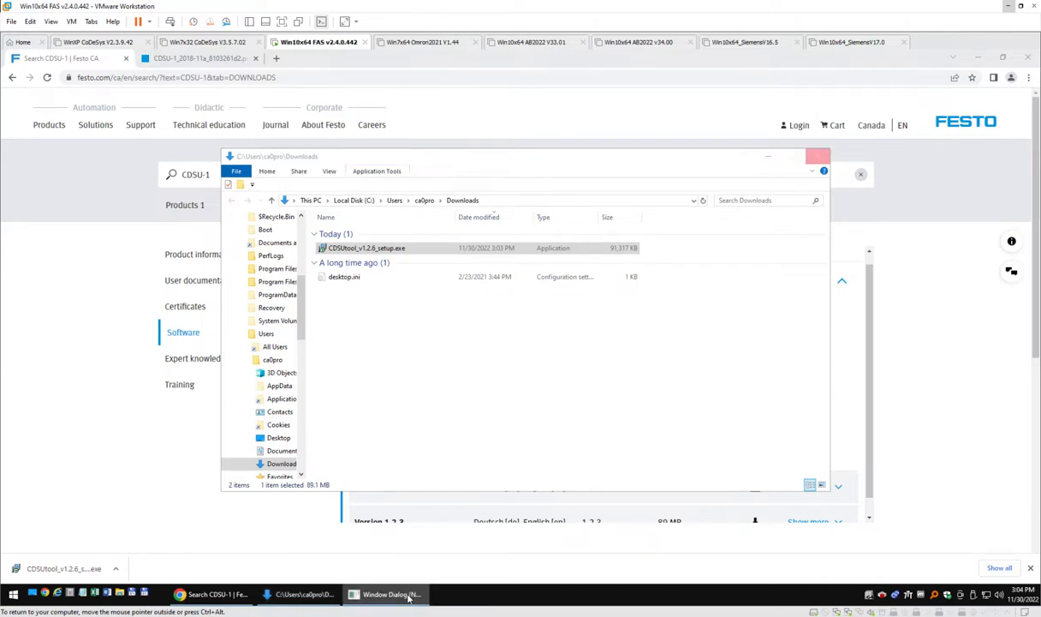
Step: Go to the desktop, view the system properties of This PC and close them
double_click(458, 600)
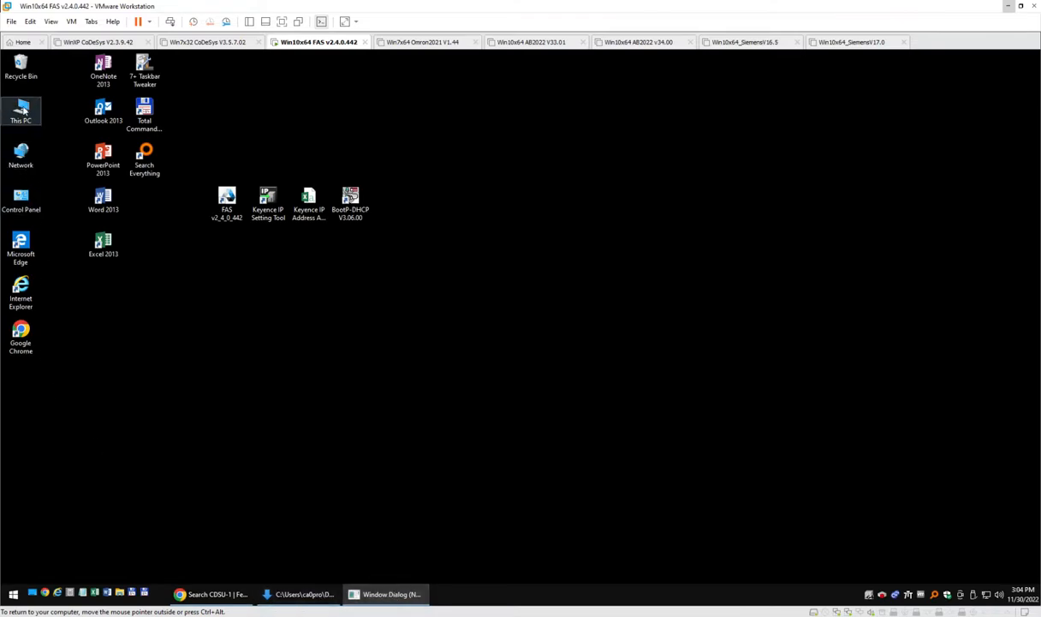
right_click(23, 109)
left_click(85, 225)
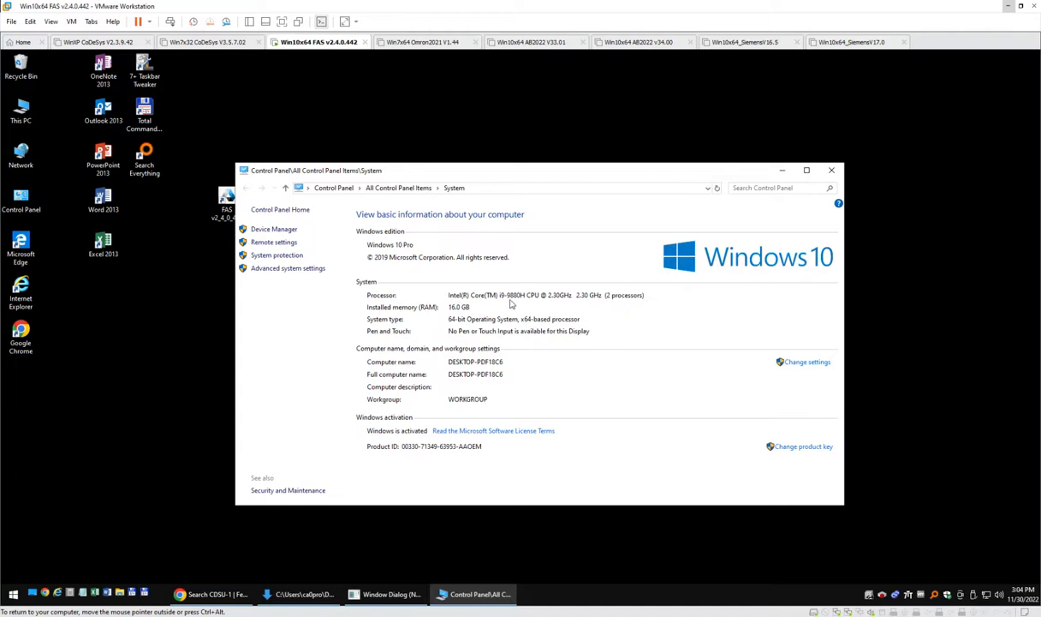
left_click(831, 170)
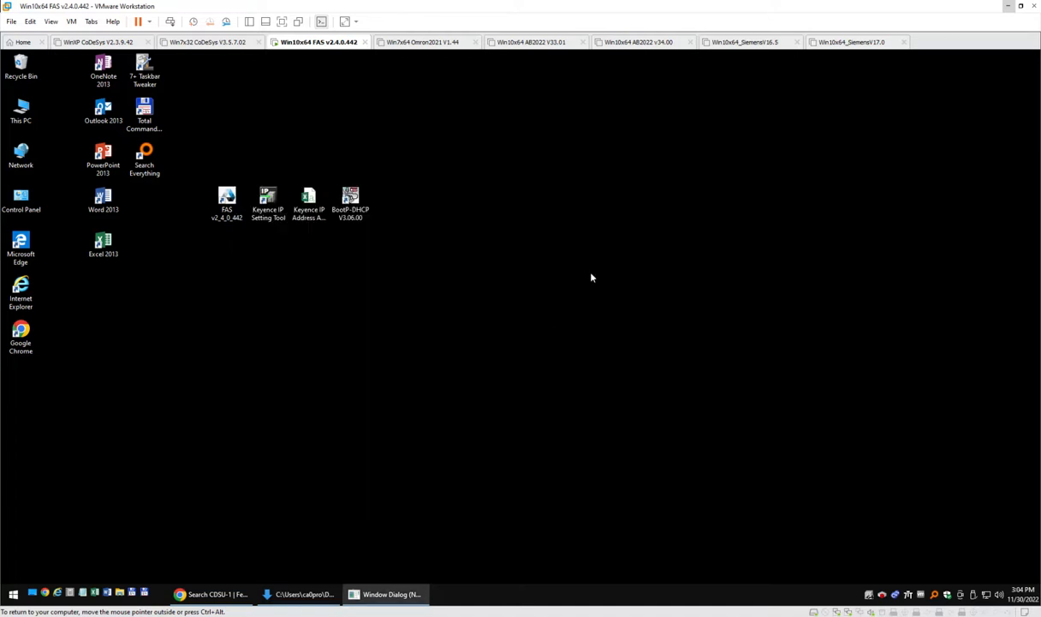
left_click(302, 594)
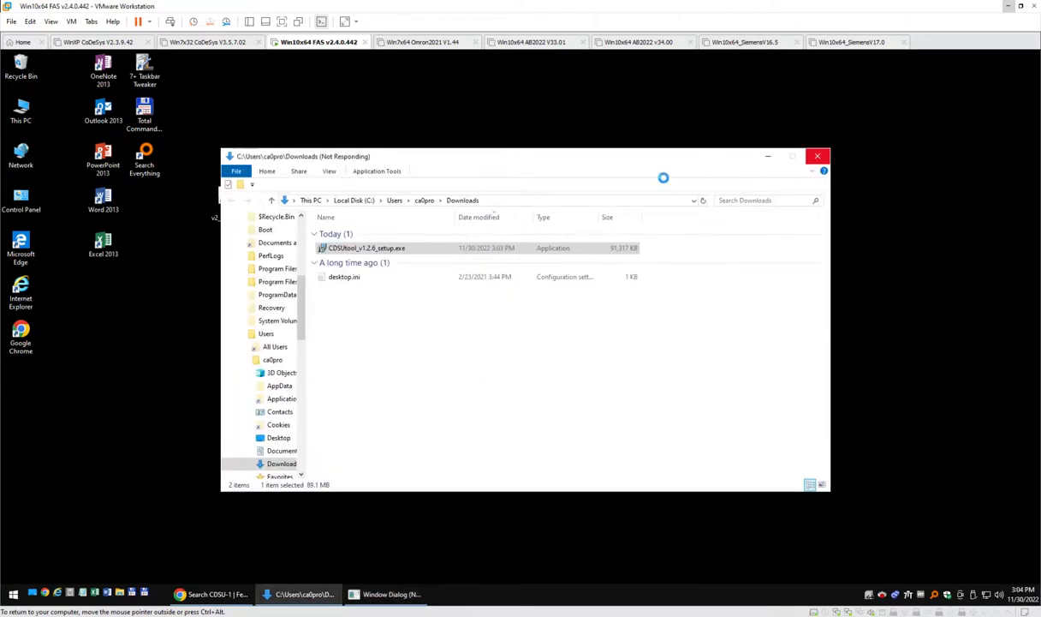
left_click_drag(343, 165, 640, 221)
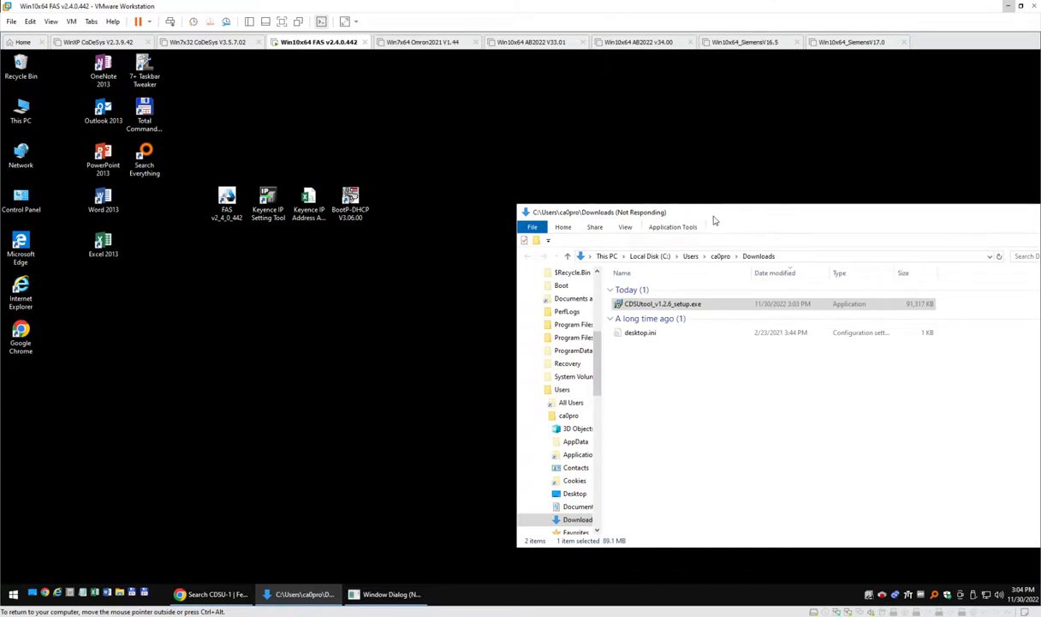
left_click_drag(714, 221, 426, 121)
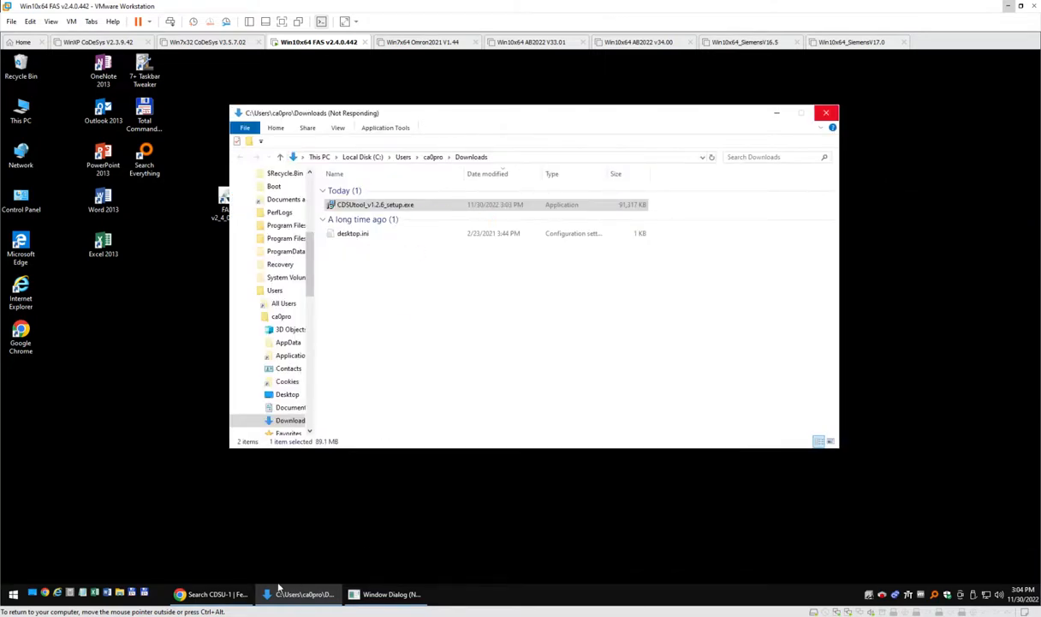
left_click(229, 593)
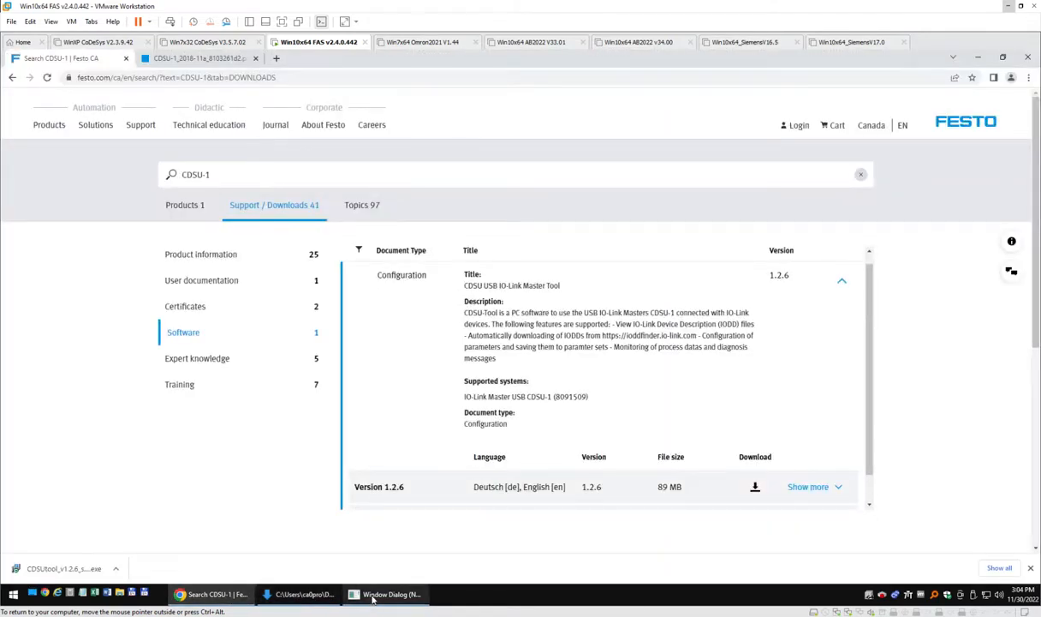
left_click(299, 594)
left_click(214, 594)
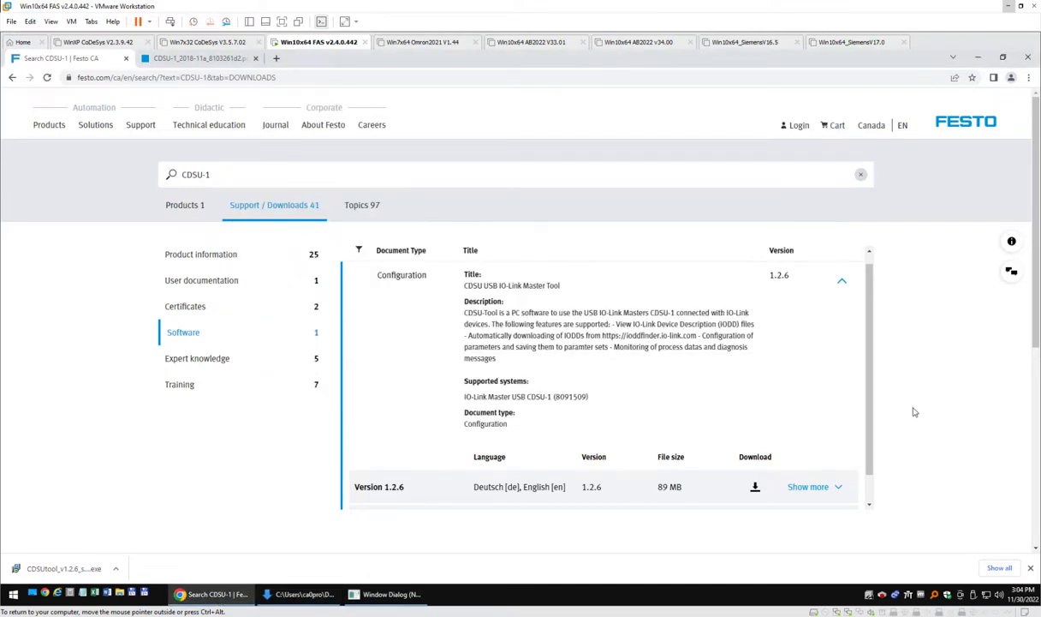
left_click(393, 601)
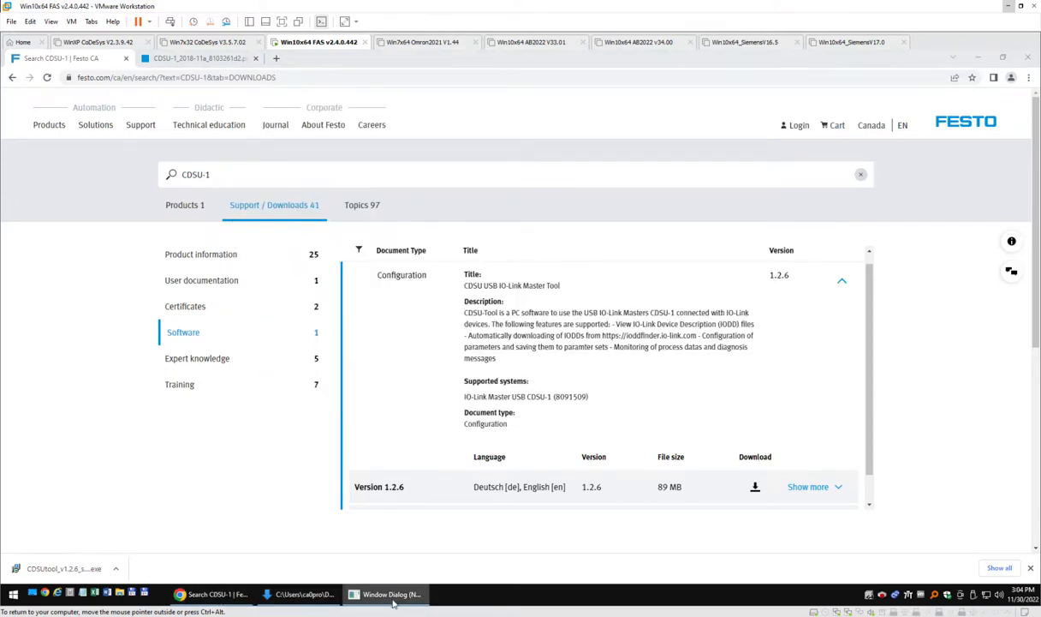
left_click(300, 593)
left_click(406, 600)
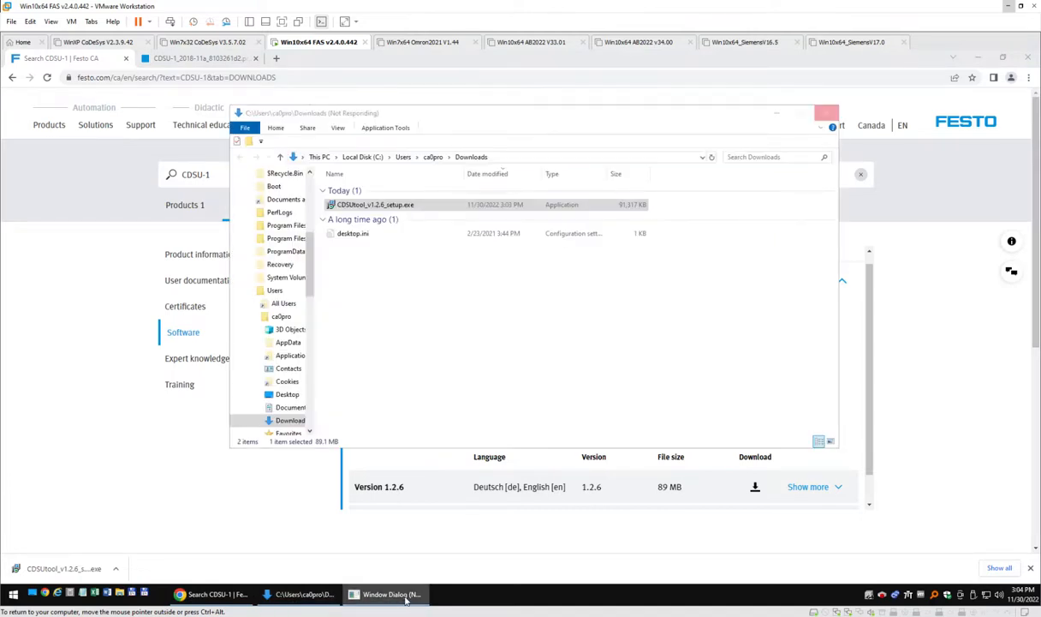
right_click(405, 599)
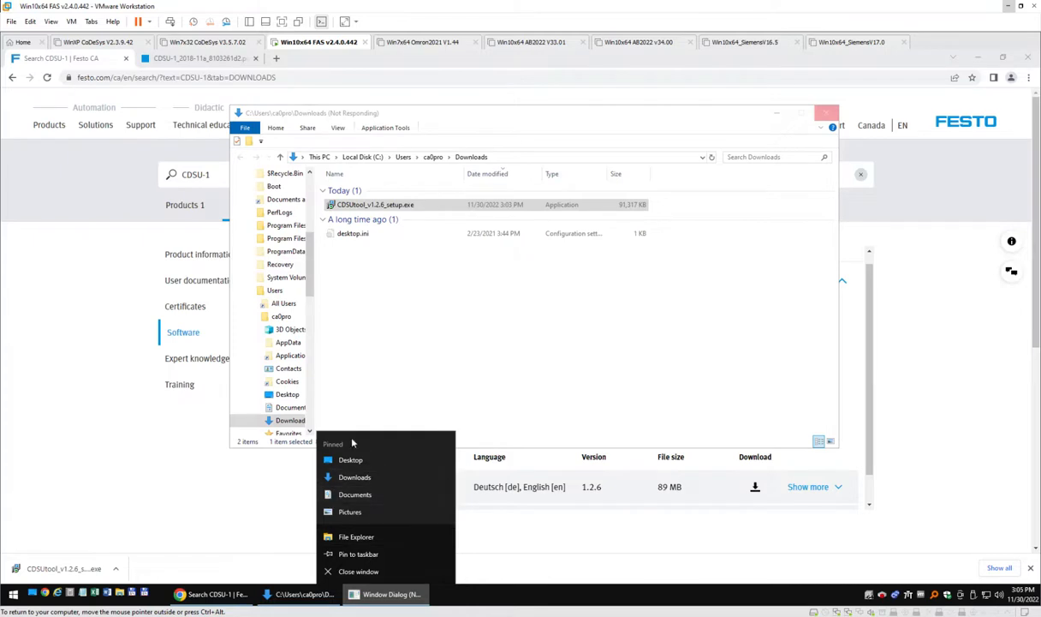
left_click(505, 315)
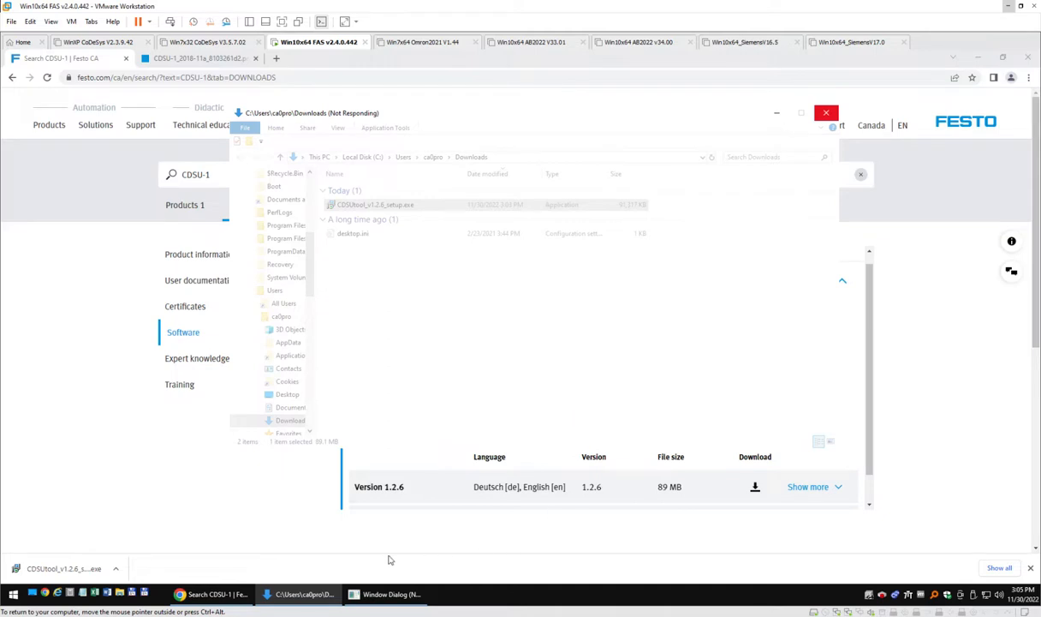
Step: Close the hanging Downloads folder window and the Window Dialog window
right_click(310, 595)
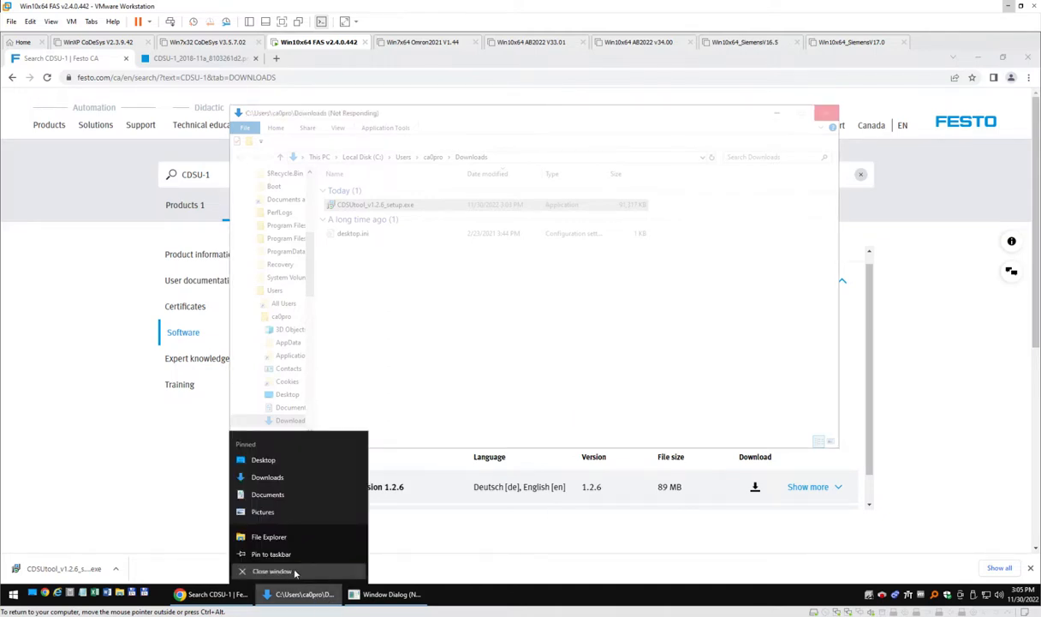
right_click(383, 594)
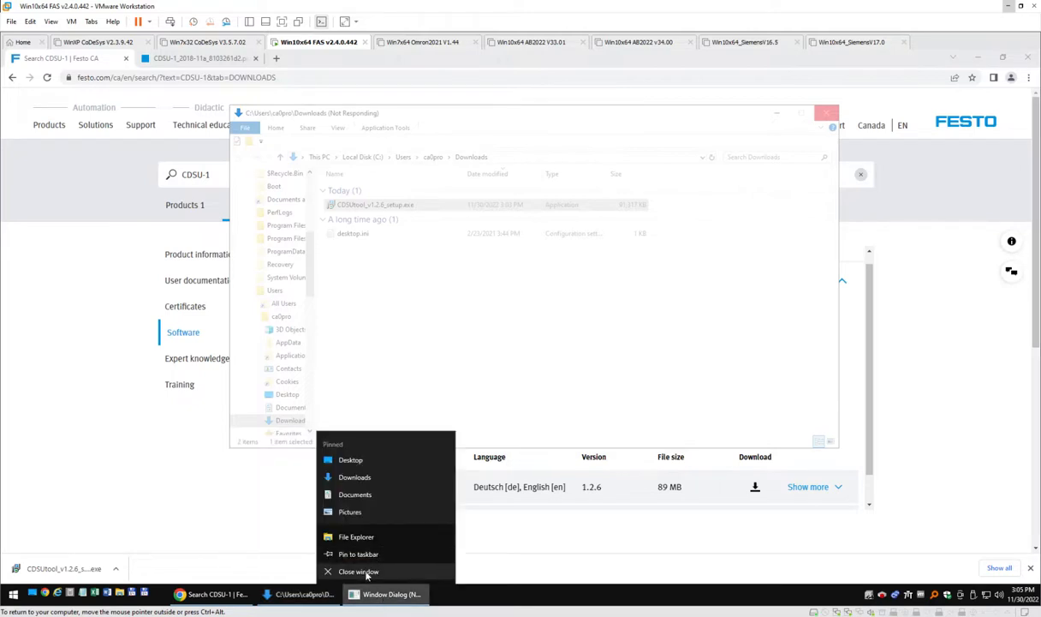
left_click(364, 572)
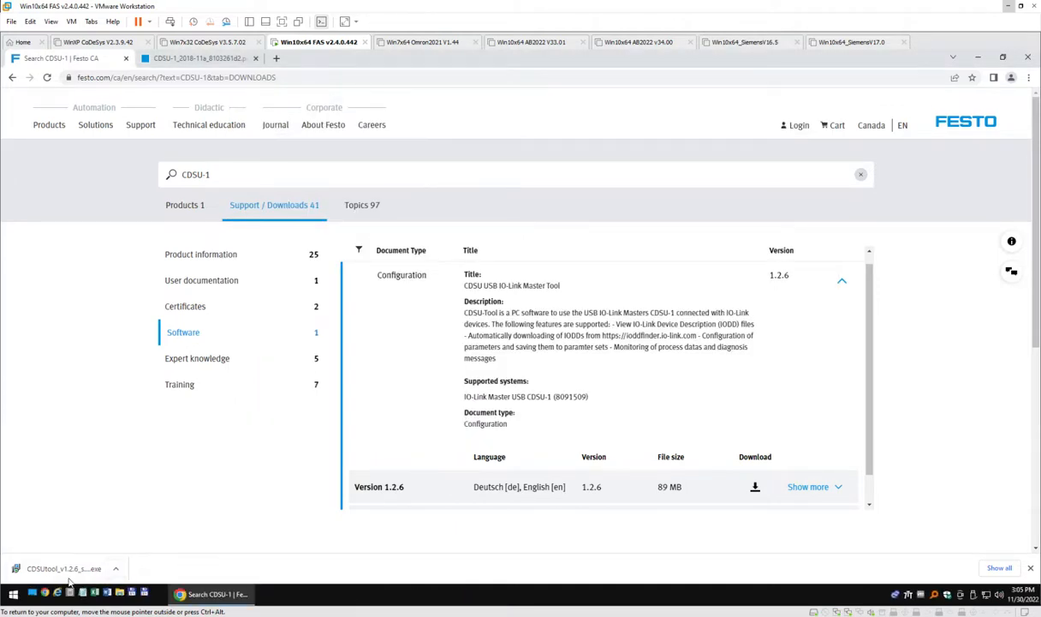
Step: Show CDSUtool_v1.2.6_setup.exe in its download folder, run it as administrator and confirm English as the setup language
left_click(115, 570)
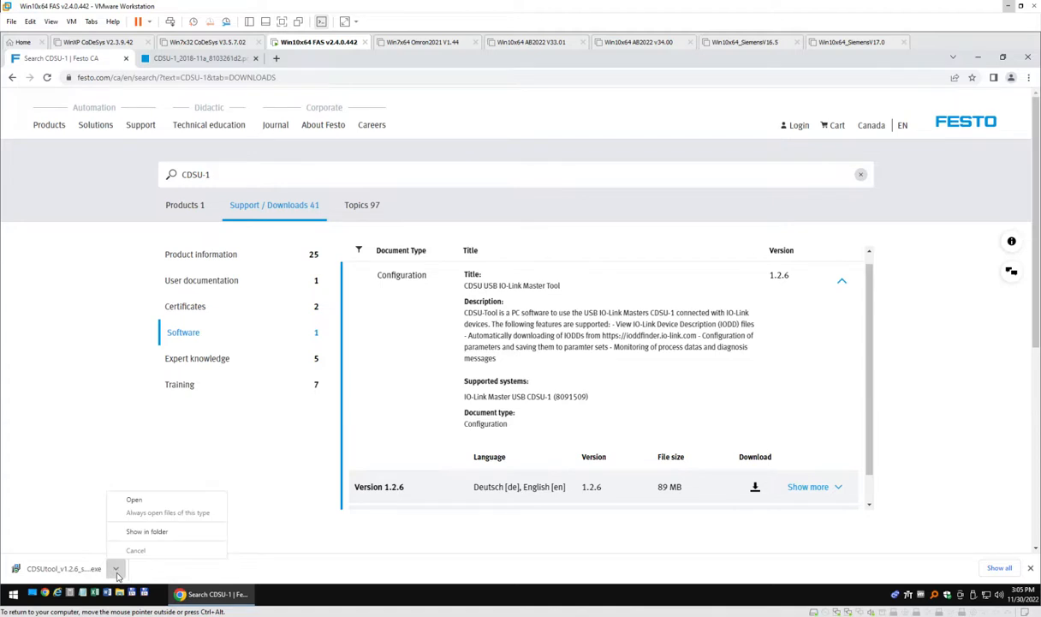
left_click(158, 532)
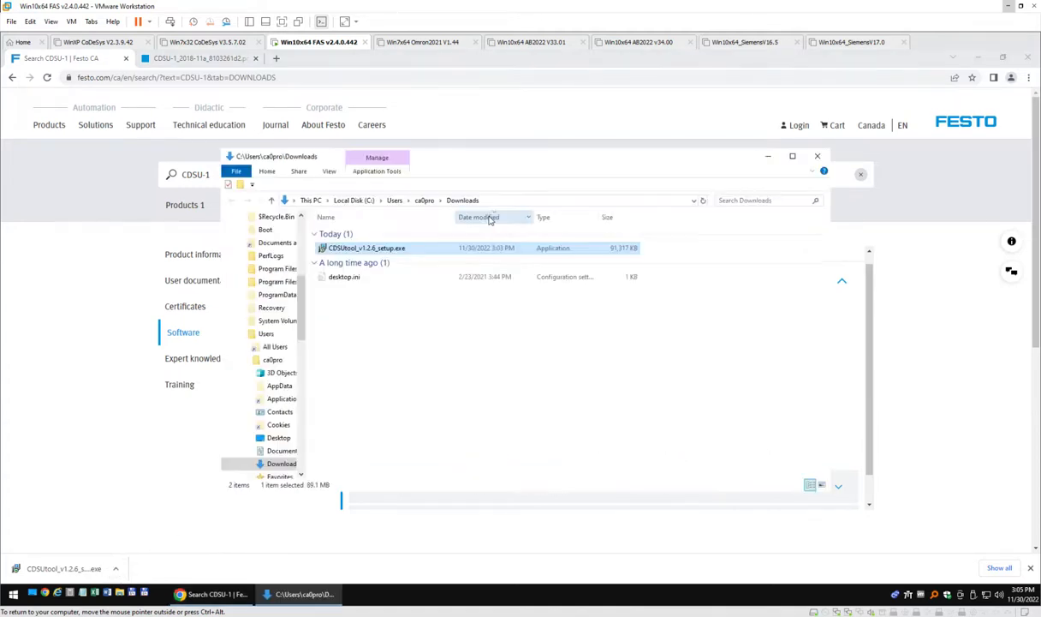
right_click(365, 254)
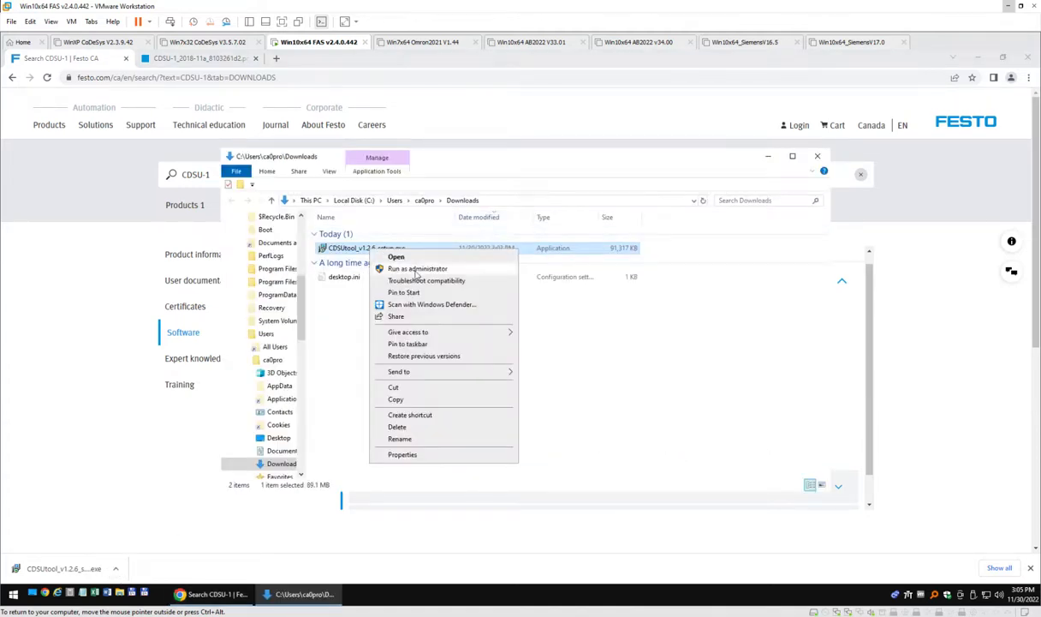
left_click(417, 272)
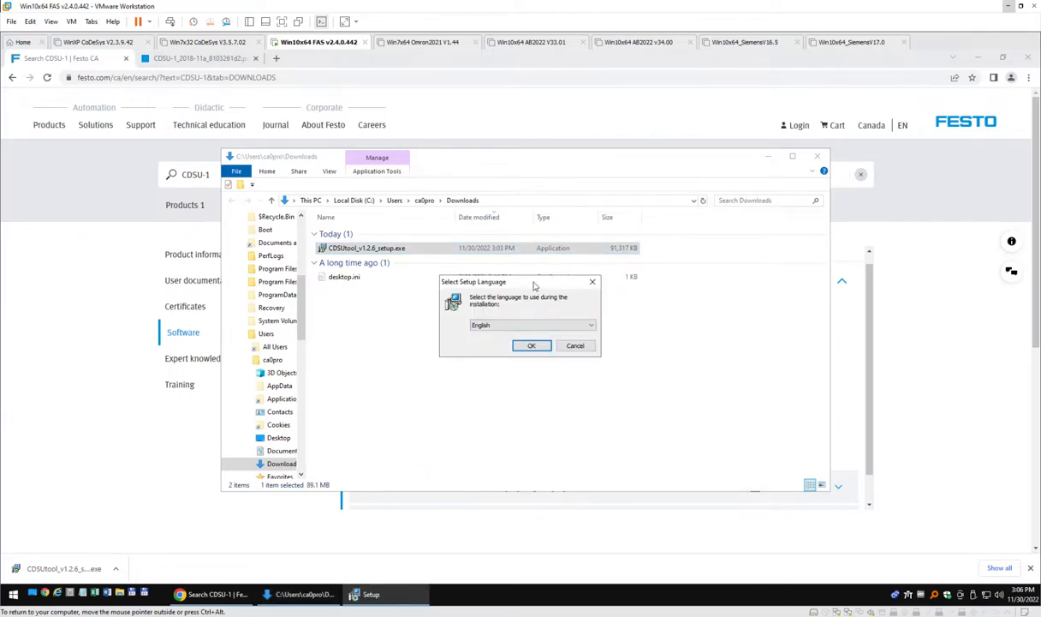
left_click_drag(507, 281, 528, 308)
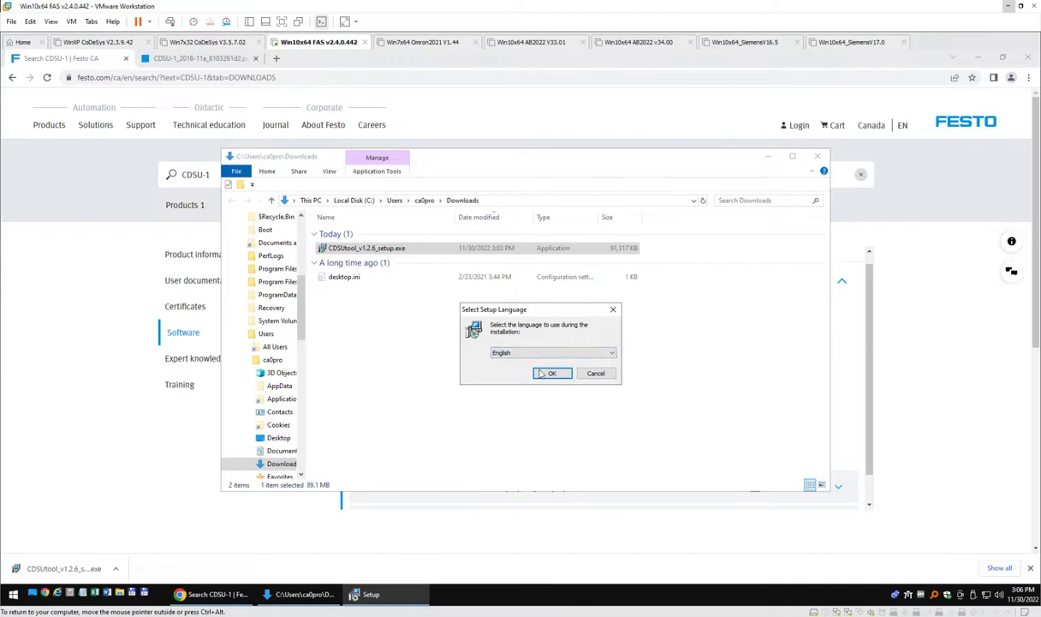
left_click(548, 374)
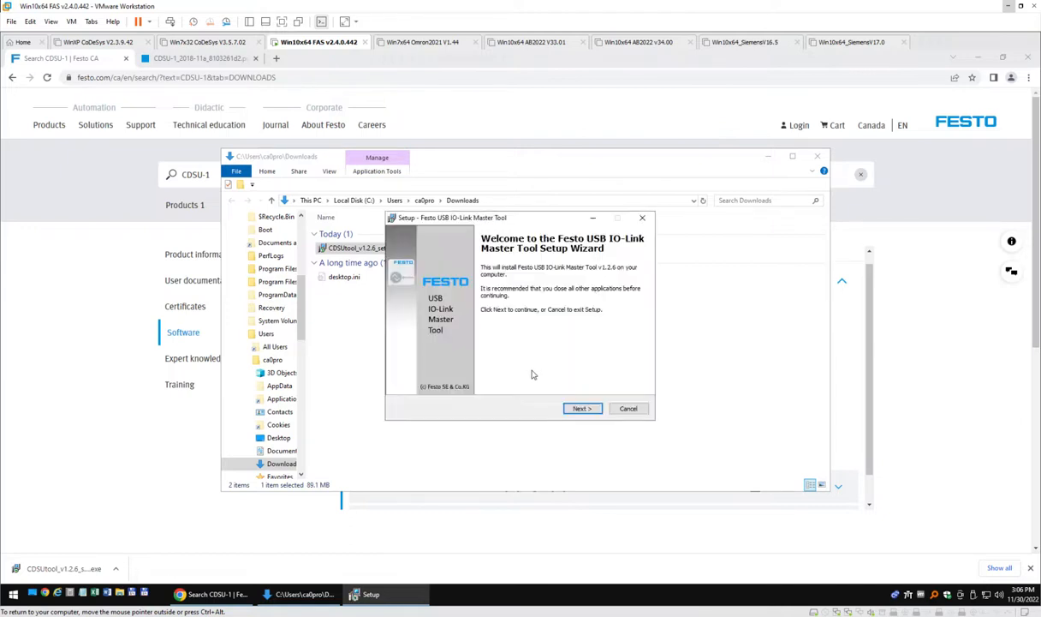
Step: Accept the licence and install the tool in the default folder with a desktop icon and VCP drivers, without launching it on finish
left_click(581, 410)
left_click(581, 408)
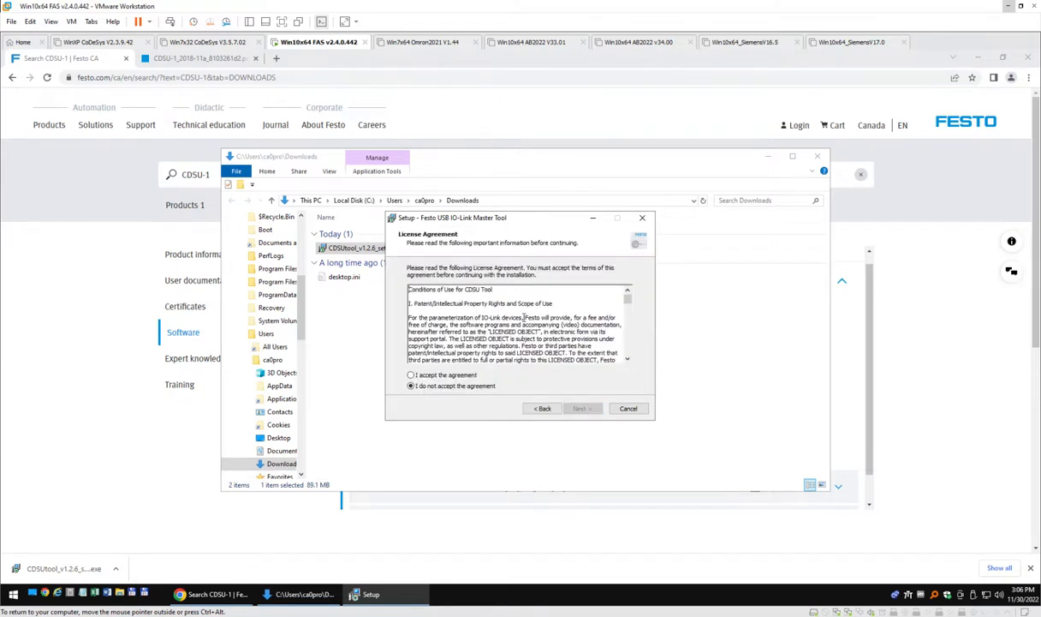
left_click(580, 409)
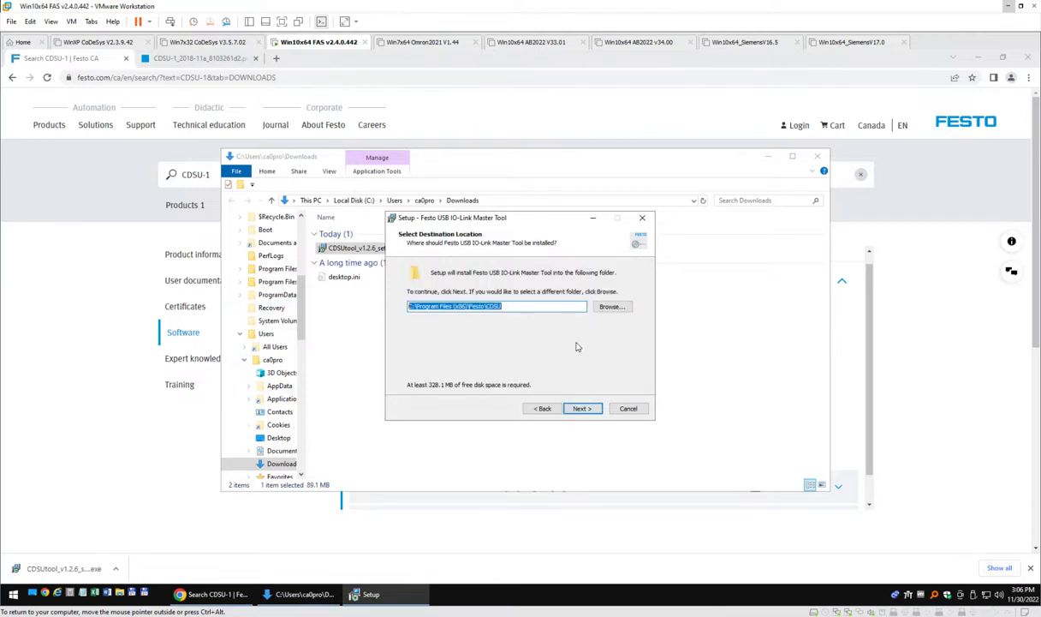
left_click(582, 407)
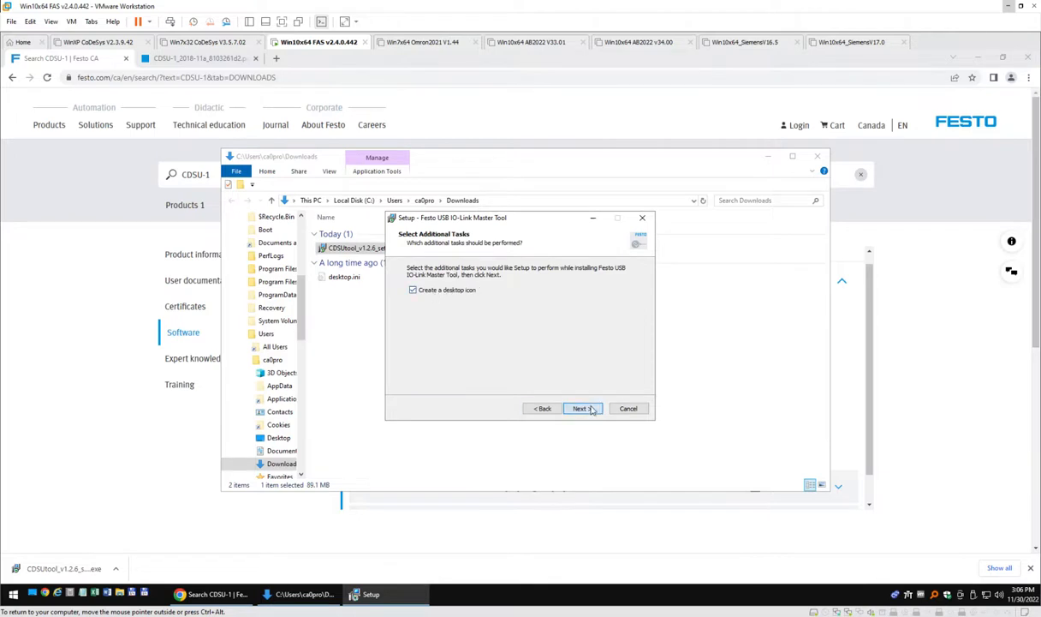
left_click(587, 408)
left_click(584, 410)
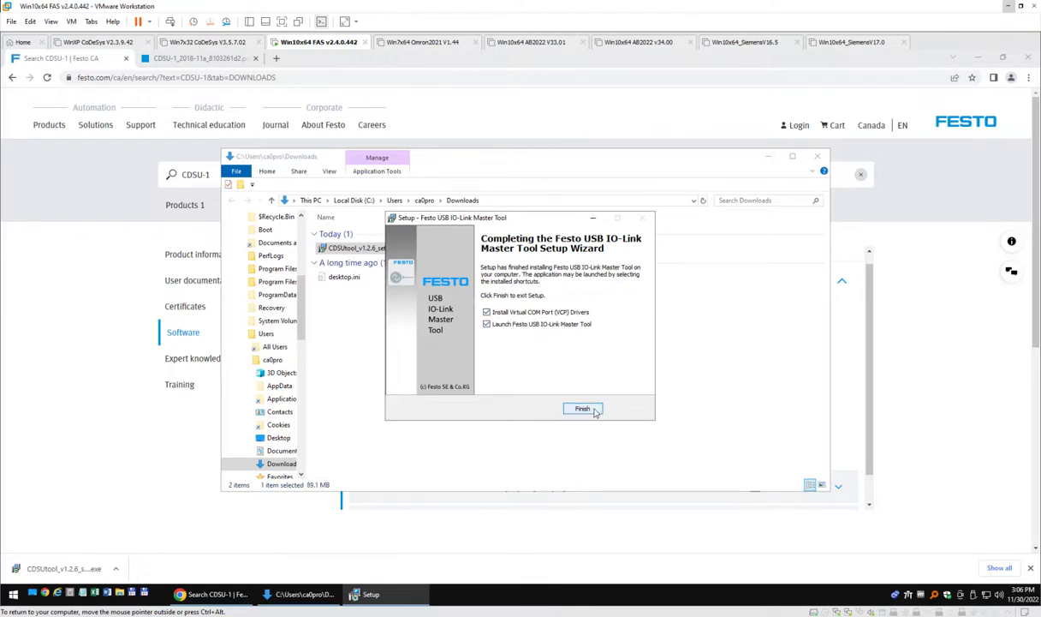
left_click(489, 325)
left_click(582, 409)
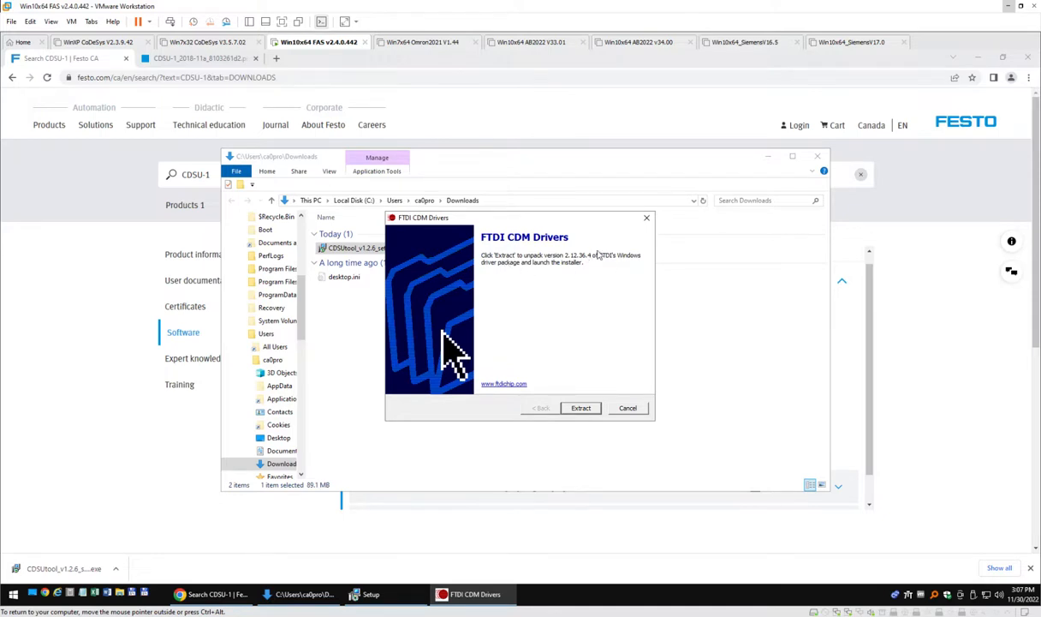
Step: Extract and install the FTDI CDM drivers, accepting the licence agreement, view the full driver names and finish the wizard
left_click(568, 405)
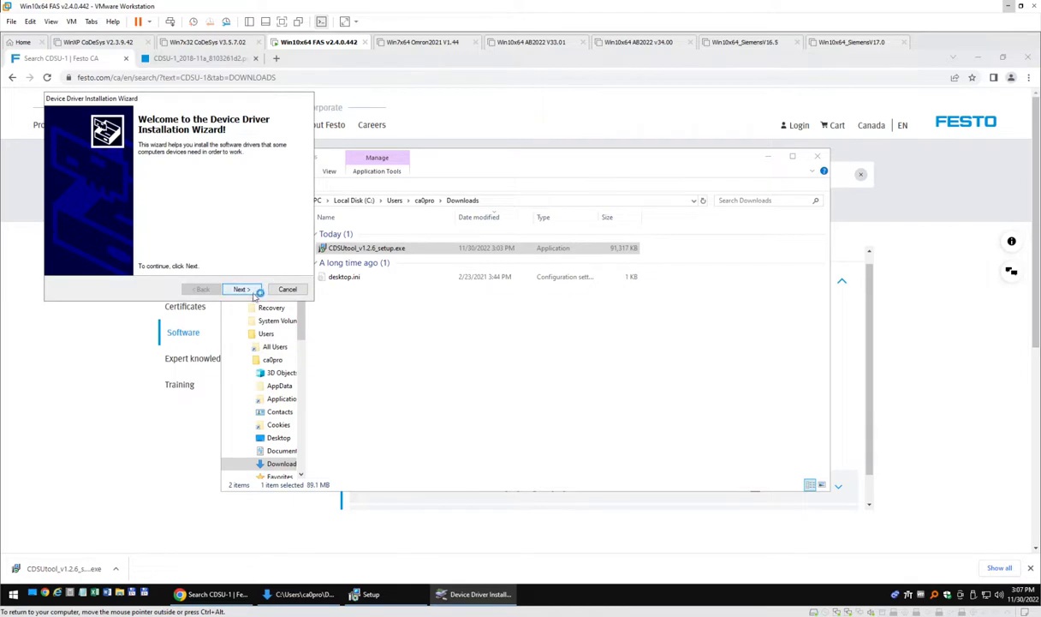
left_click(253, 293)
left_click(118, 248)
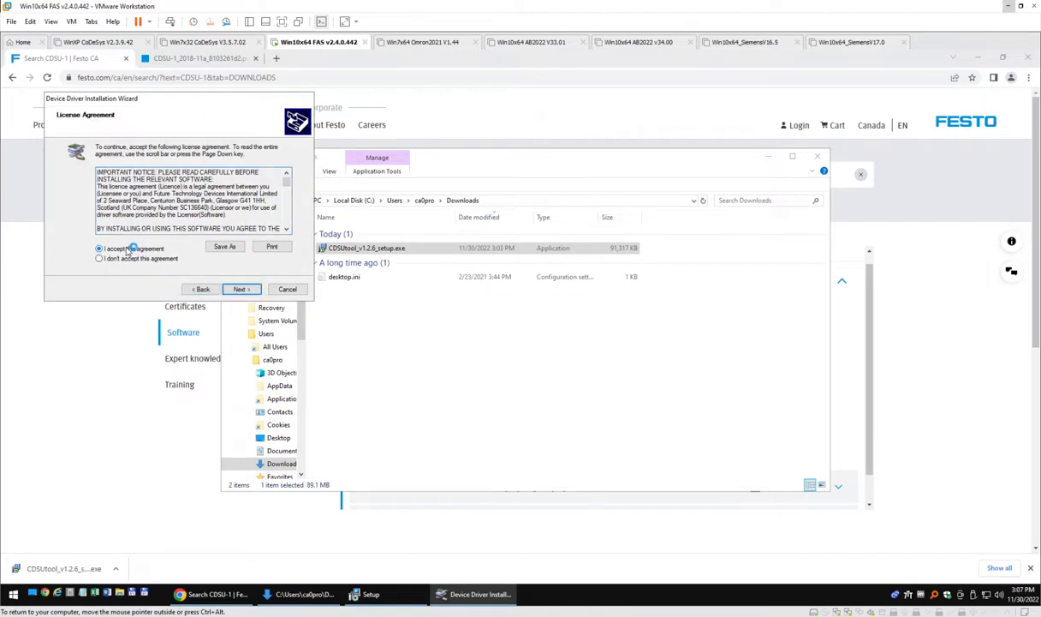
left_click(240, 290)
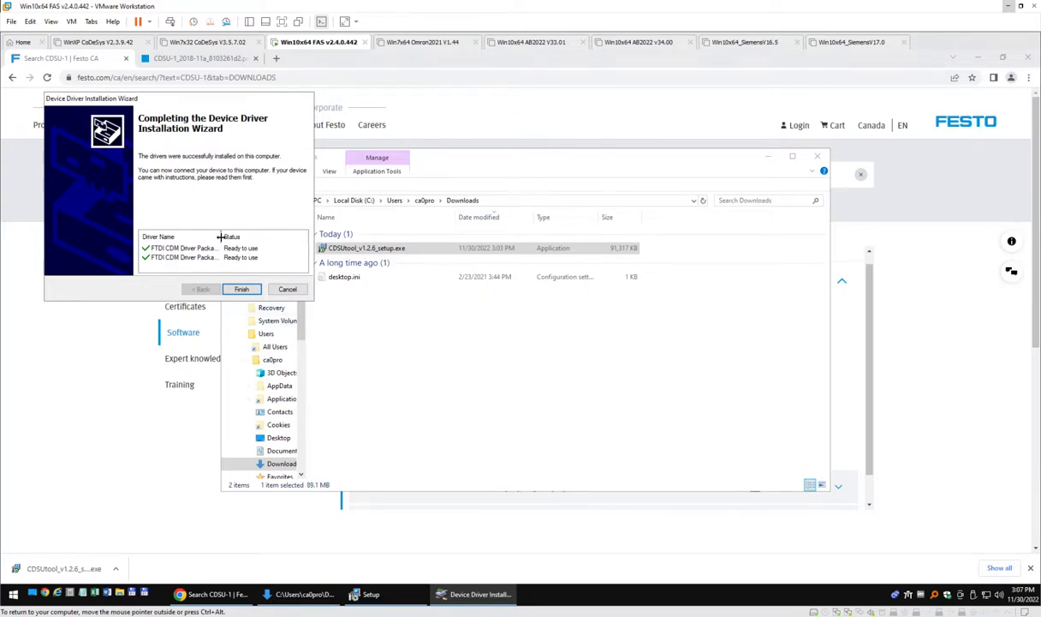
left_click_drag(221, 237, 299, 236)
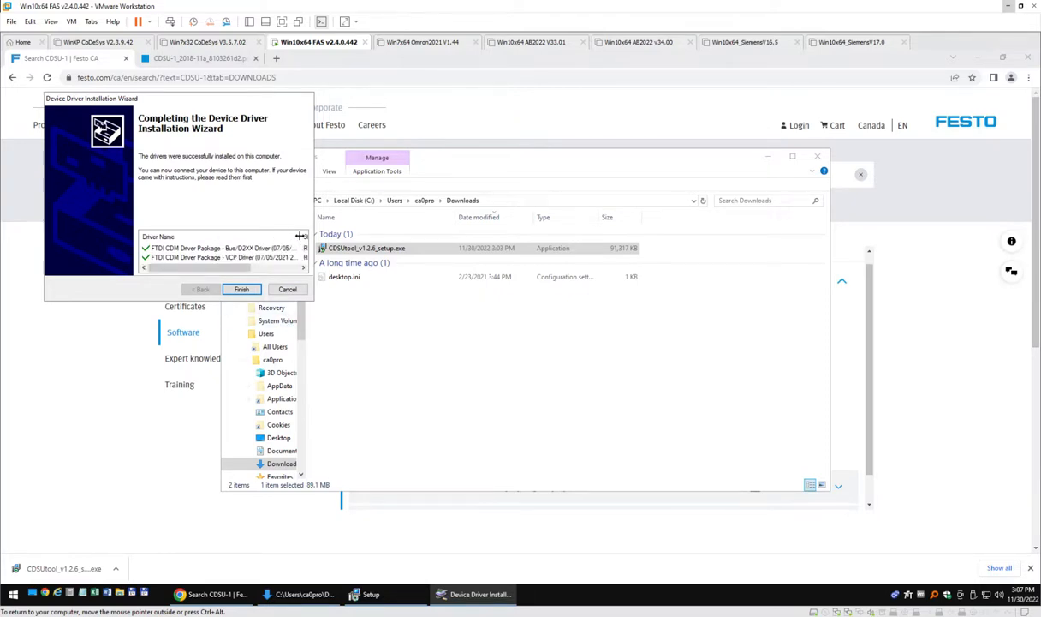
left_click_drag(391, 234, 391, 234)
mouse_move(207, 270)
left_mouse_down()
mouse_move(241, 272)
mouse_move(192, 269)
left_mouse_up()
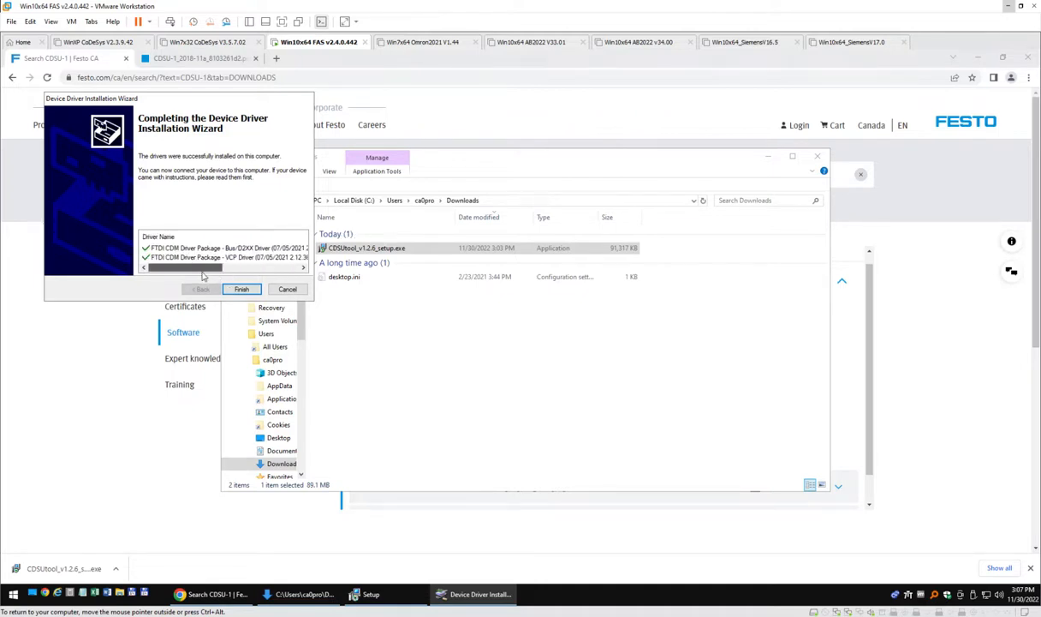
left_click(242, 288)
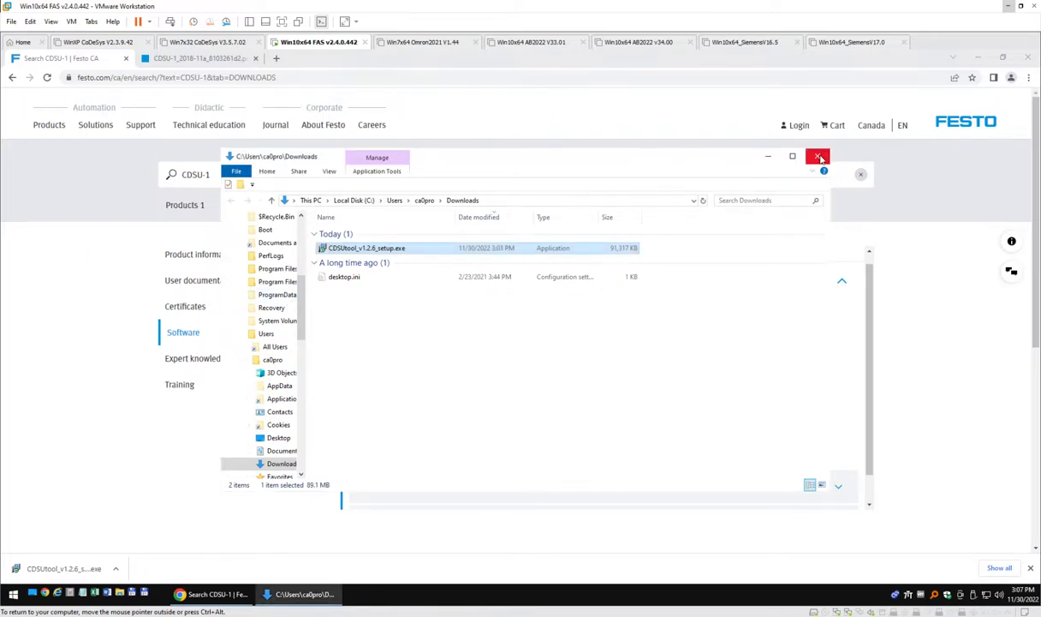
Step: Delete CDSUtool_v1.2.6_setup.exe from the Downloads folder and close the folder window
right_click(391, 248)
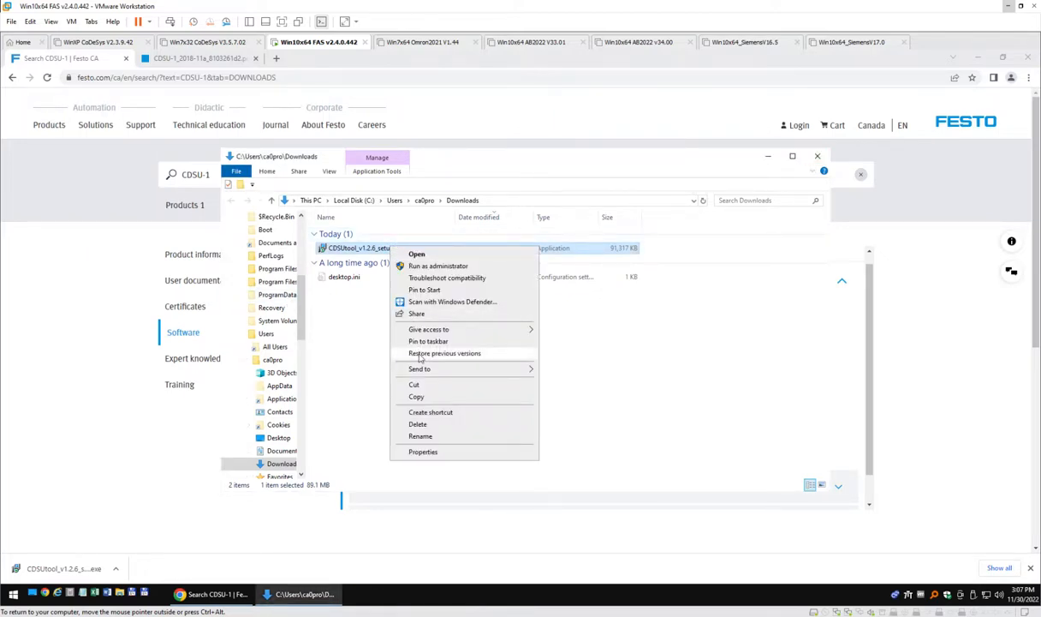
left_click(425, 427)
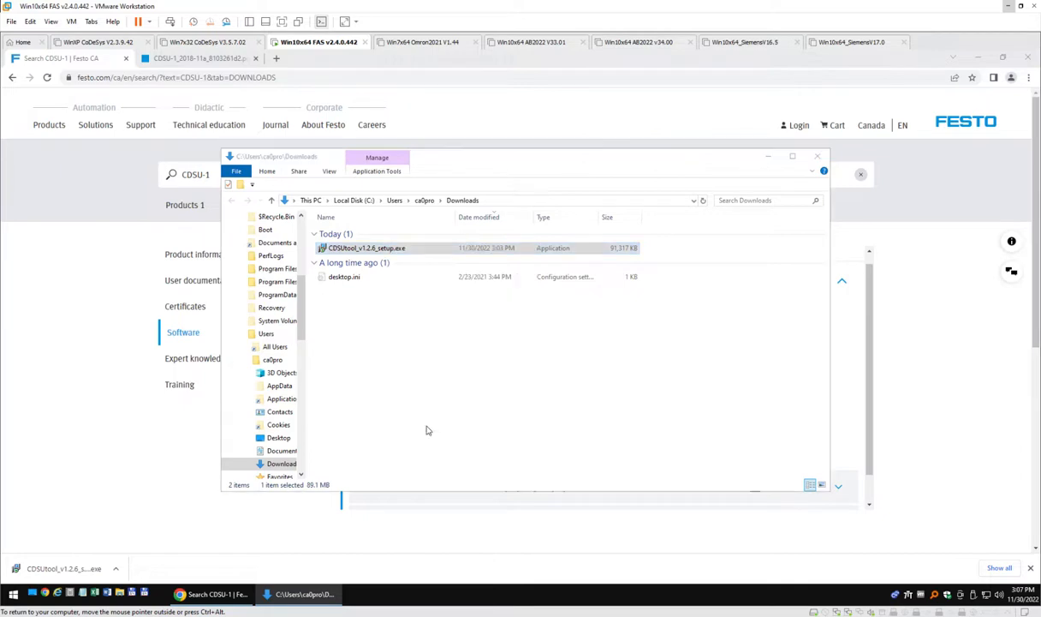
left_click(820, 158)
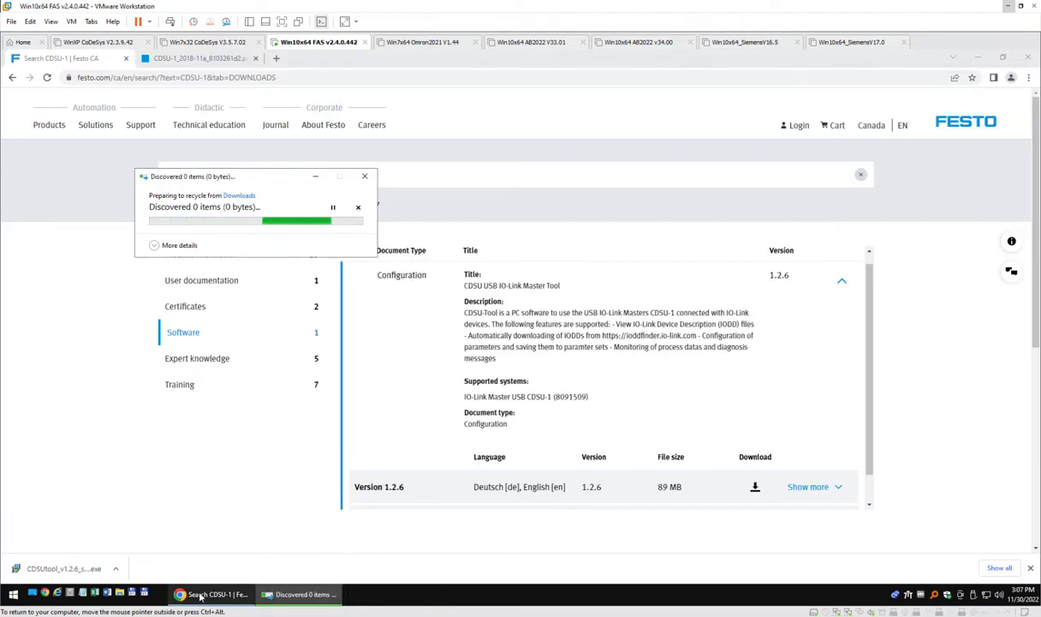
Step: Show the desktop and place the CDSU Tool shortcut beside the BootP-DHCP icon
right_click(408, 598)
double_click(409, 599)
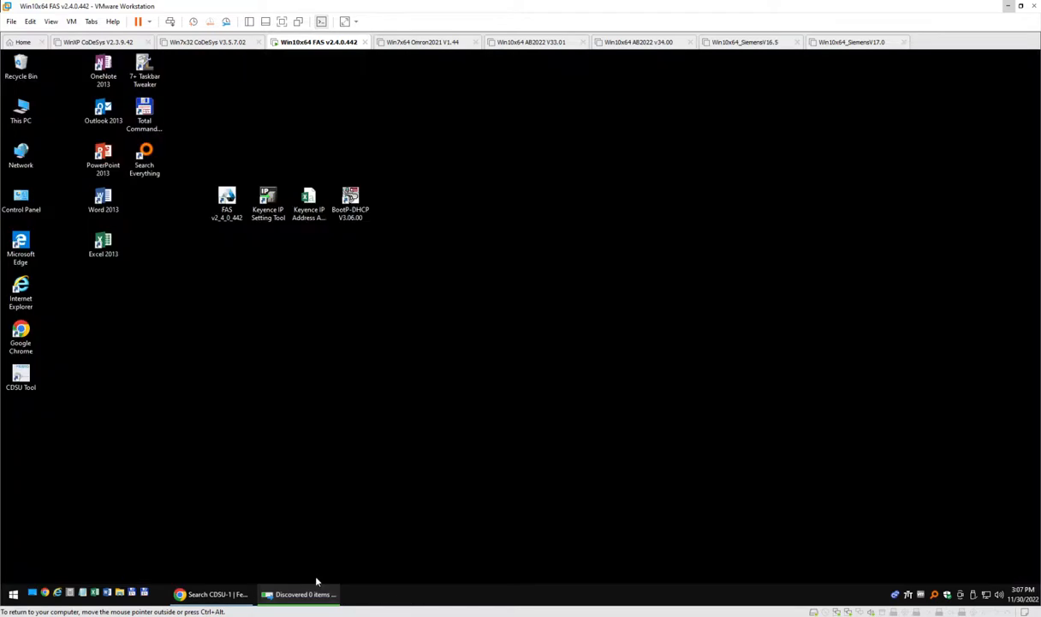
left_click_drag(20, 377, 393, 205)
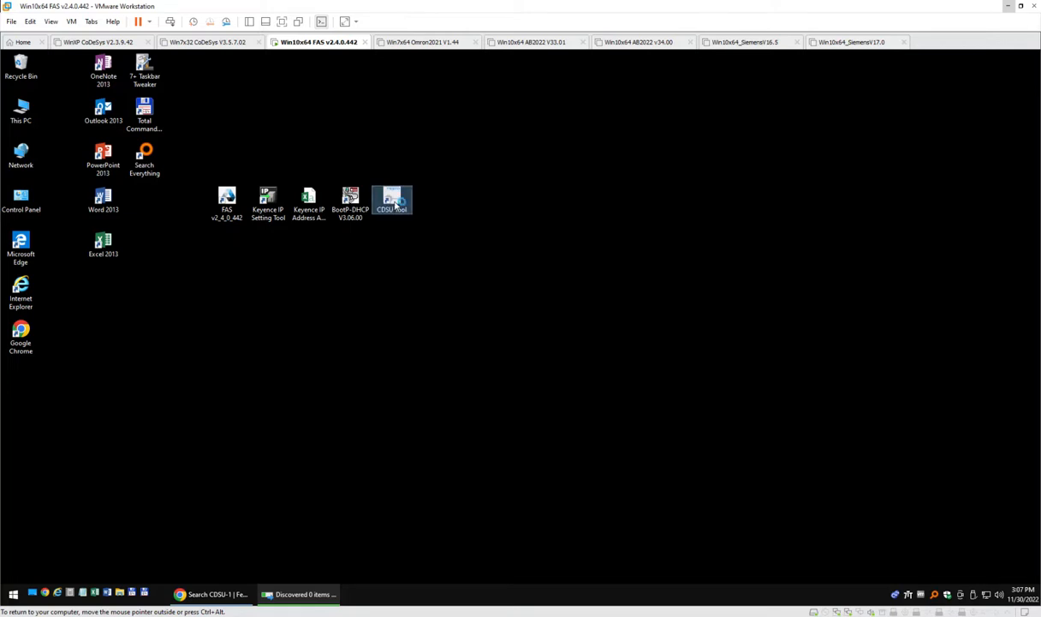
Step: Launch the CDSU Tool, try to connect to the USB IO-Link Master and dismiss the notification
double_click(393, 202)
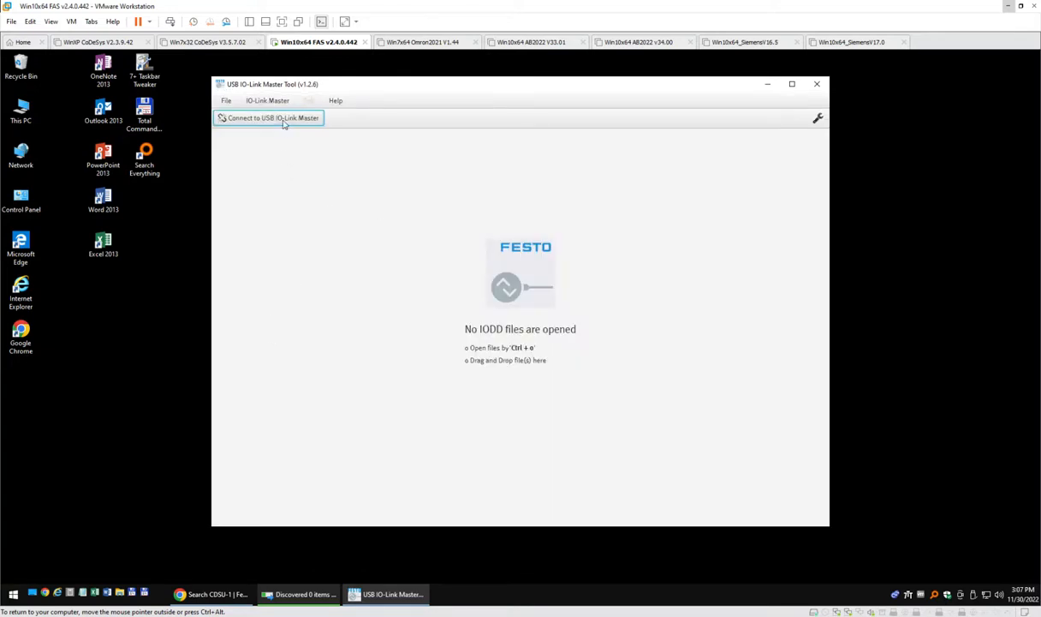
left_click(283, 120)
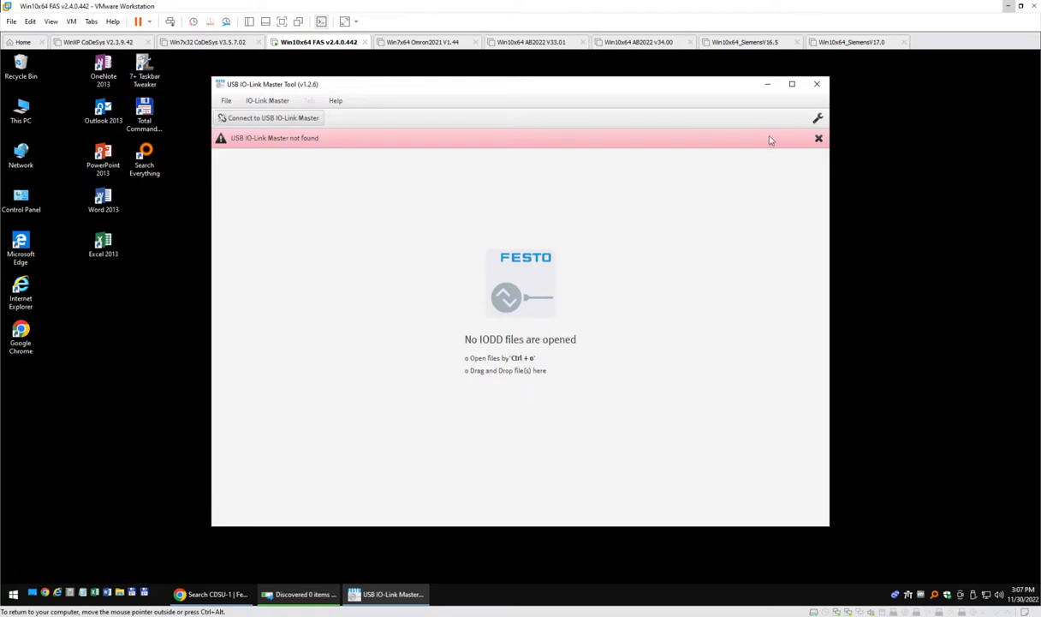
left_click(819, 141)
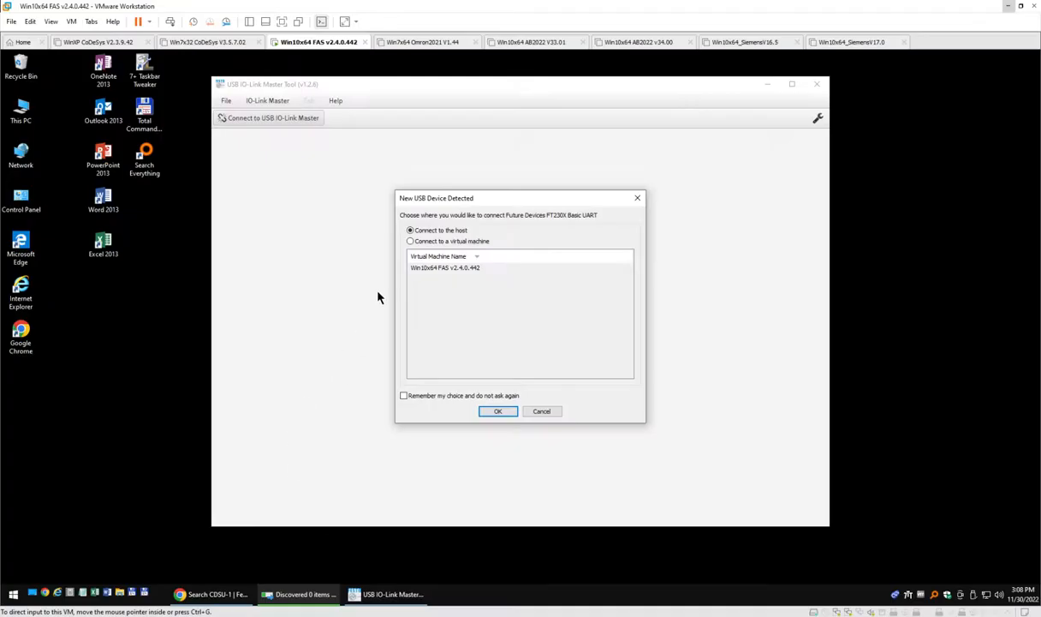
Step: Connect the detected FT230X Basic UART USB device to the virtual machine Win10x64 FAS v2.4.0.442
left_click(427, 241)
left_click(442, 270)
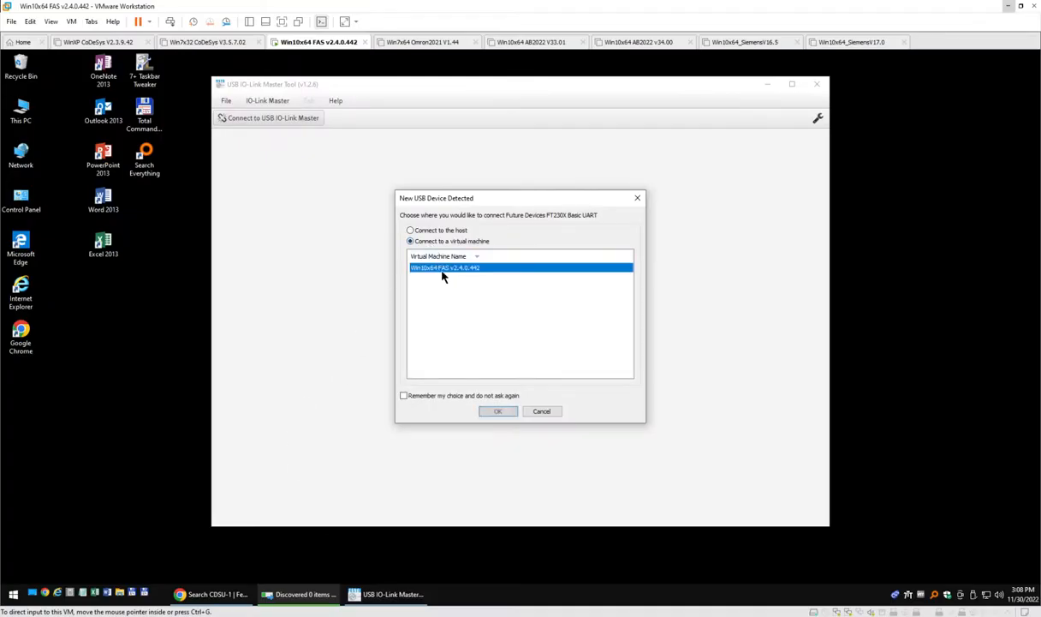
left_click(498, 411)
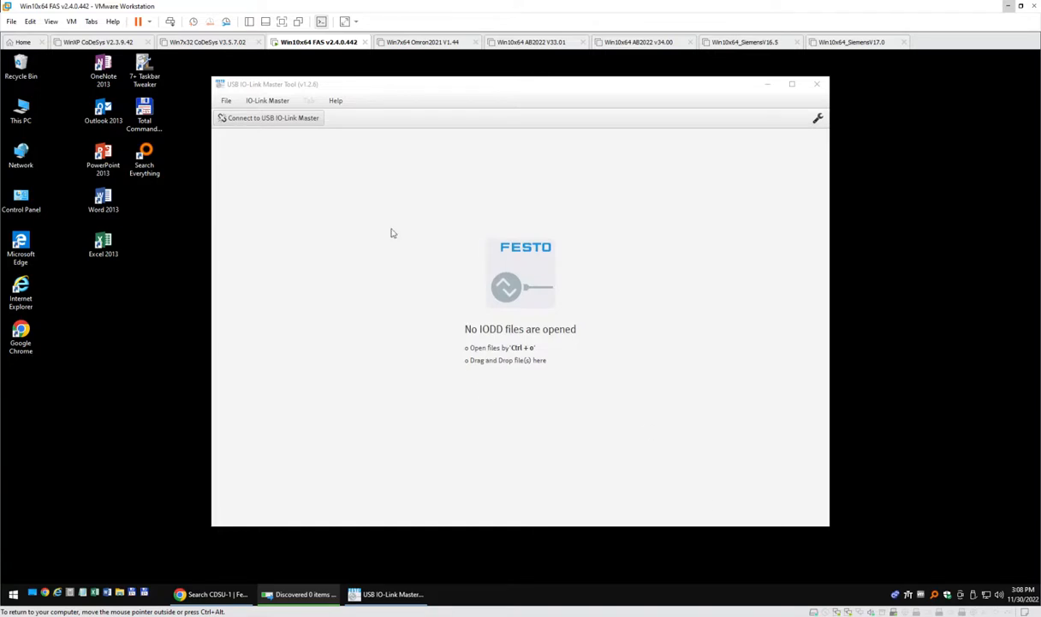
Step: Open Device Manager and check the USB serial port listed under Ports (COM & LPT)
left_click(23, 113)
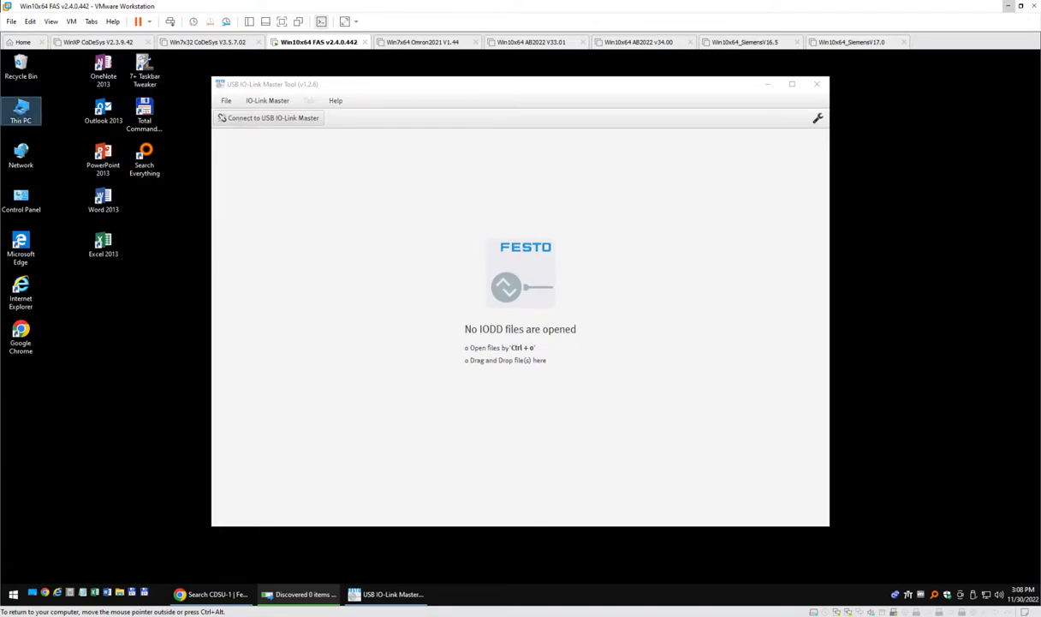
right_click(23, 114)
left_click(14, 594)
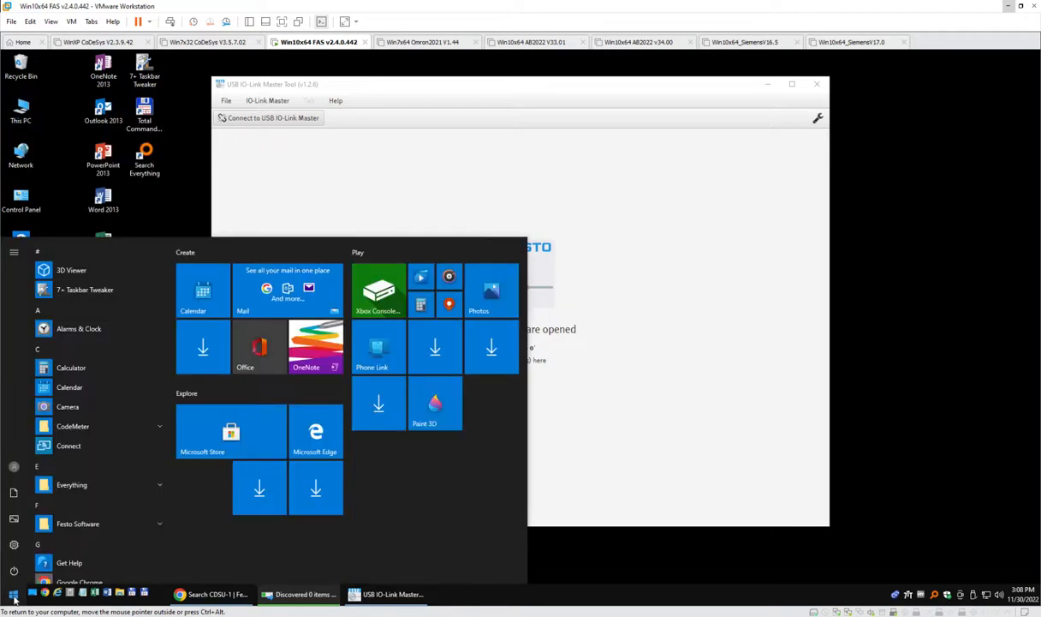
type("device ma")
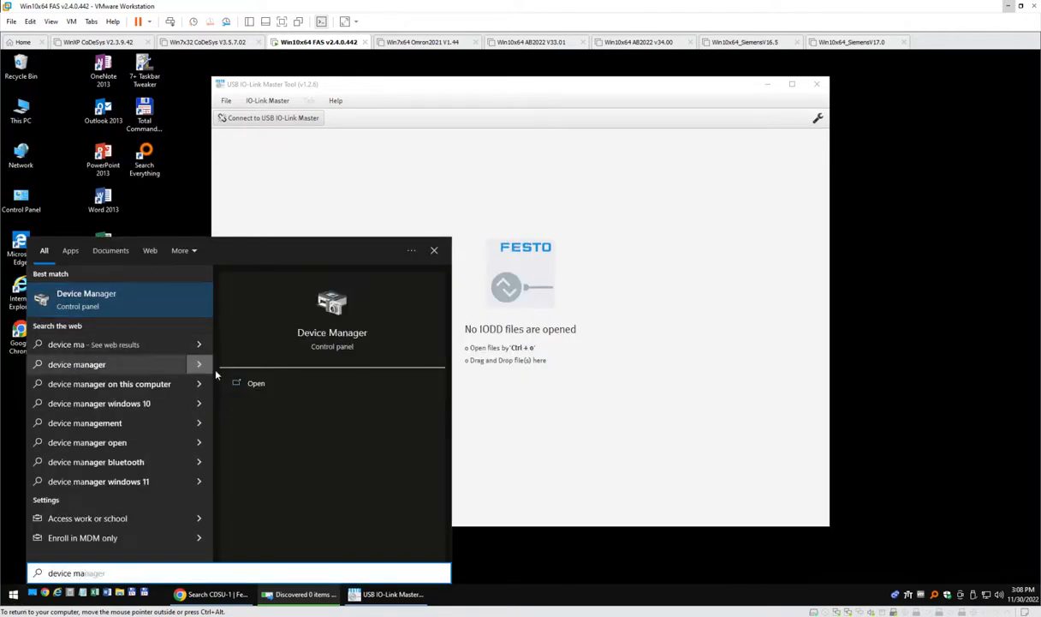
left_click(256, 392)
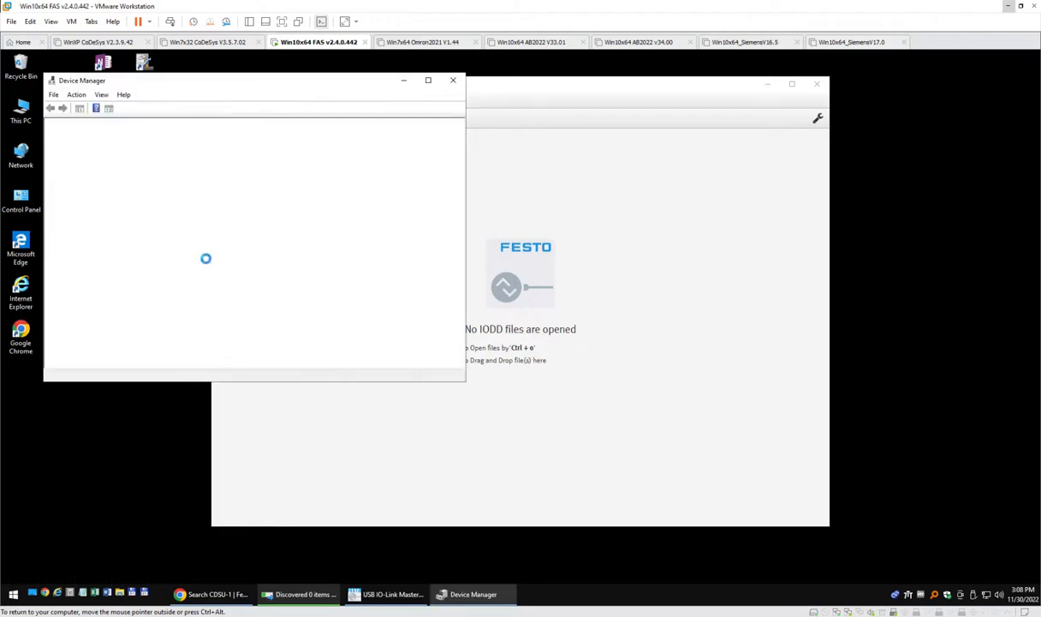
left_click(60, 259)
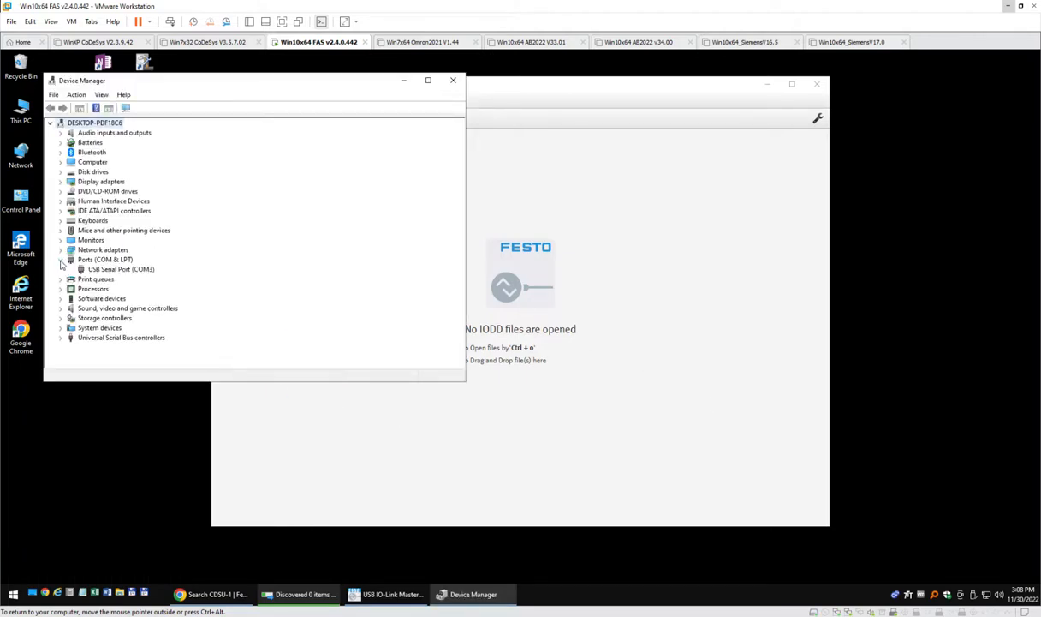
left_click(120, 269)
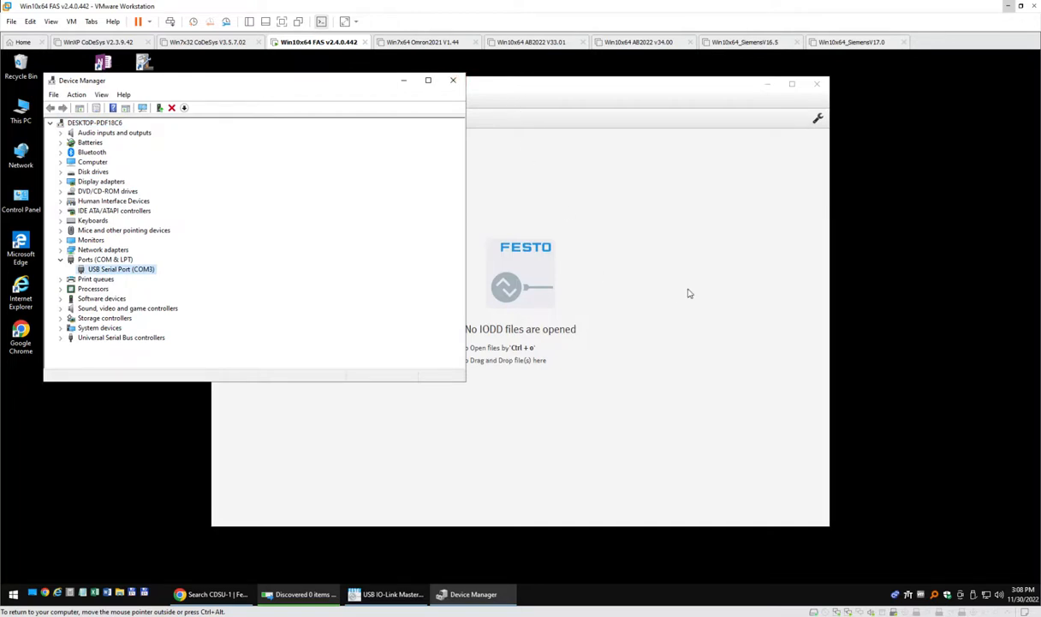
Step: Return to the USB IO-Link Master Tool and connect to the USB IO-Link Master
left_click(651, 280)
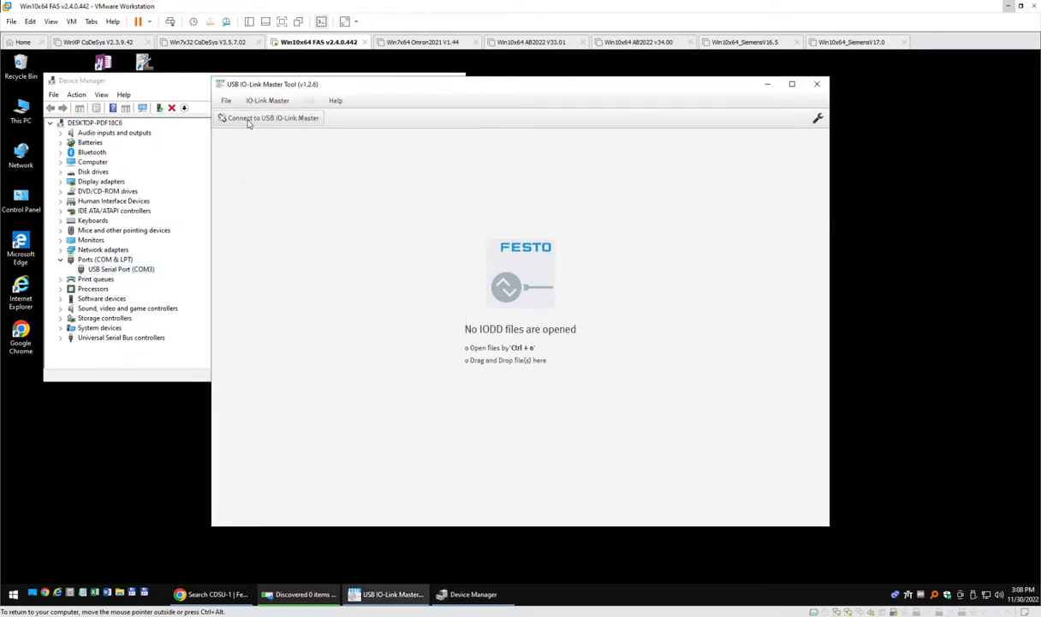
left_click(249, 121)
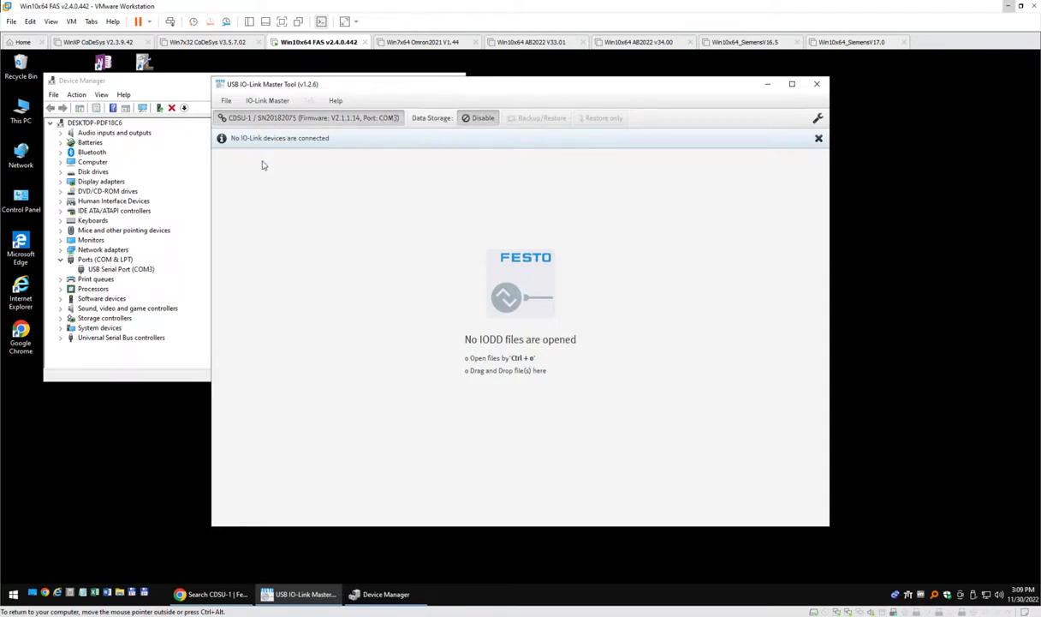
Step: Disconnect the tool from the USB IO-Link Master and examine the hardware list in Device Manager for a serial port
left_click(317, 116)
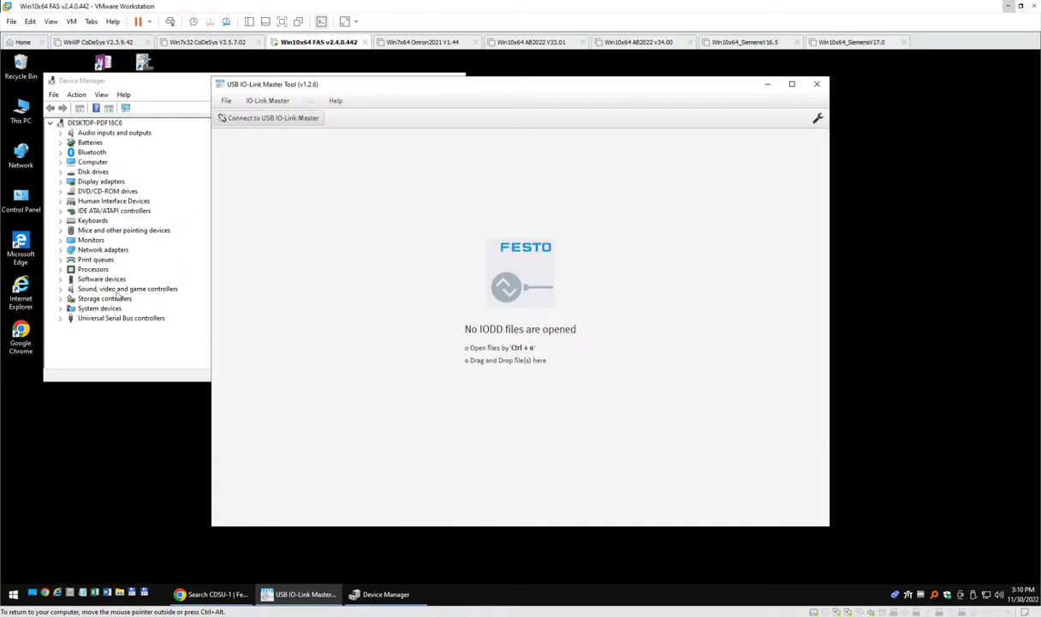
left_click(102, 212)
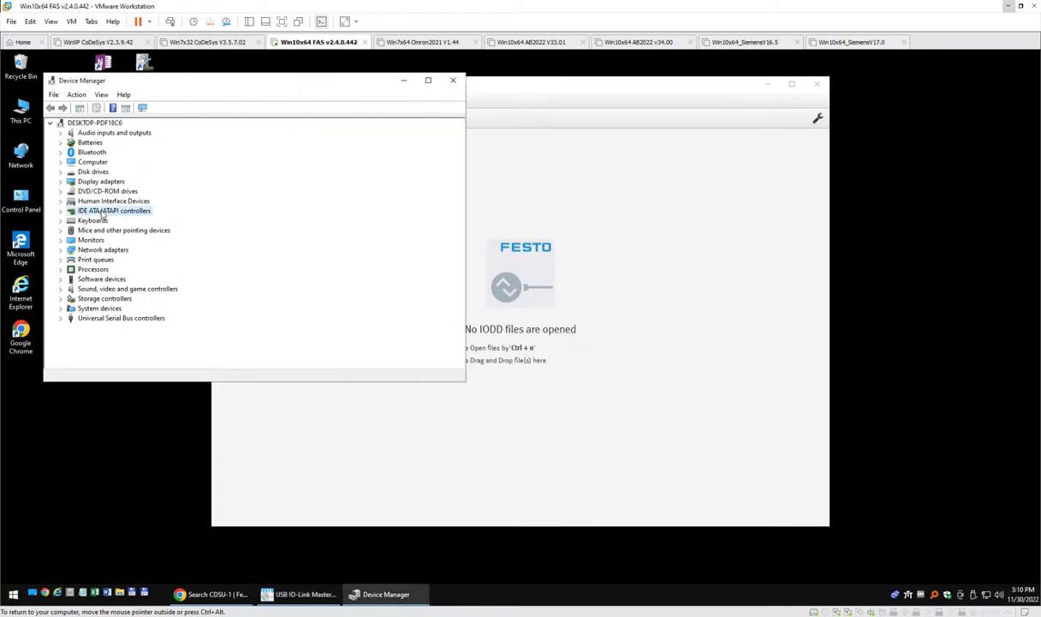
left_click(377, 594)
left_click(376, 594)
mouse_move(300, 595)
left_click(53, 96)
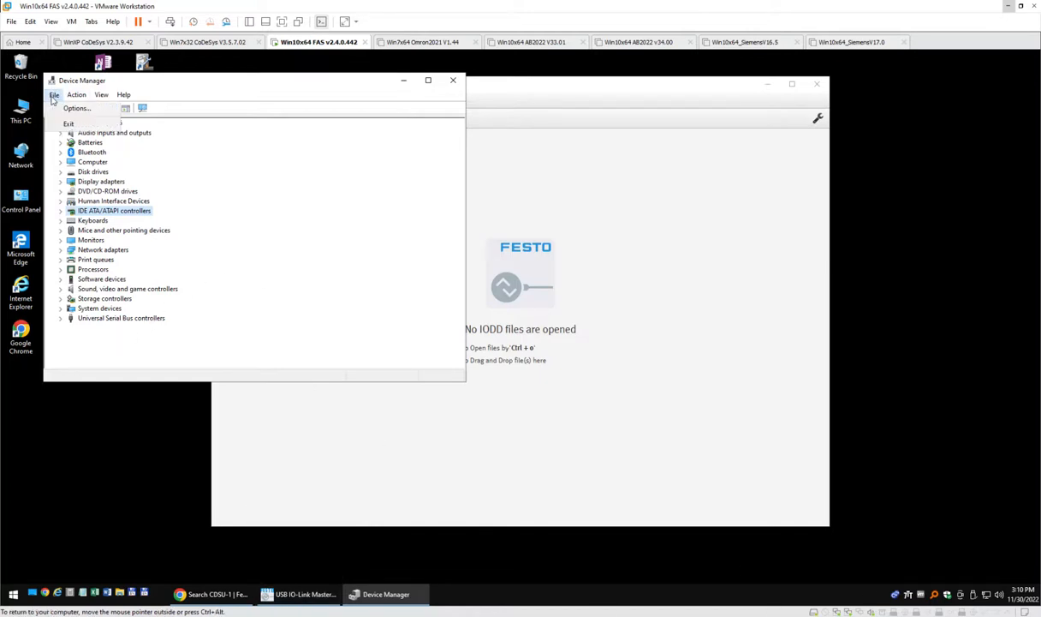
mouse_move(76, 95)
left_click(103, 108)
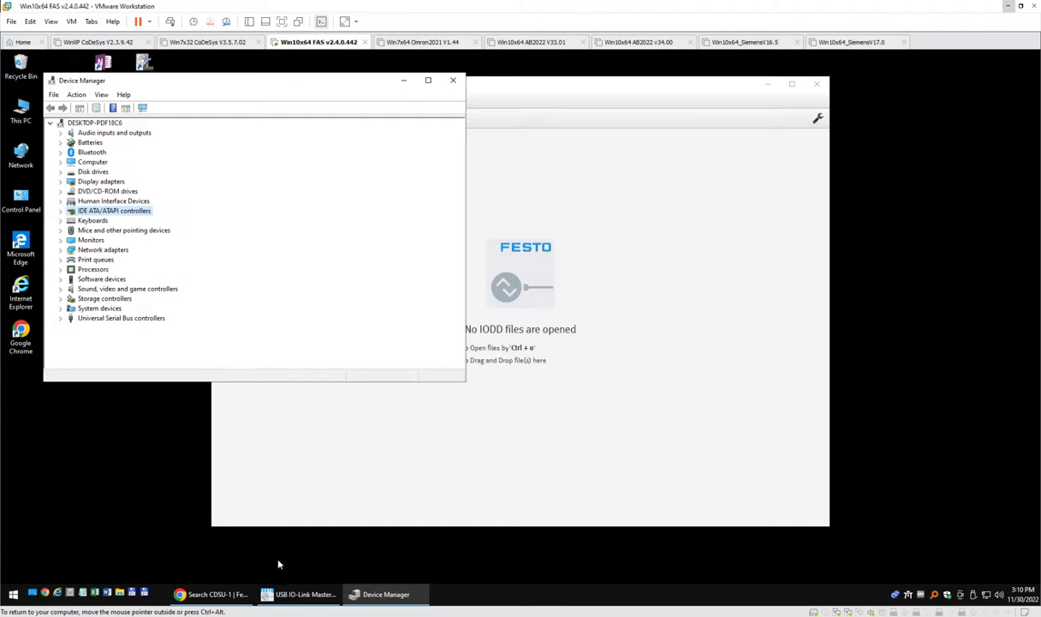
Step: View the host PC's About page in Windows Settings and close it
mouse_move(296, 592)
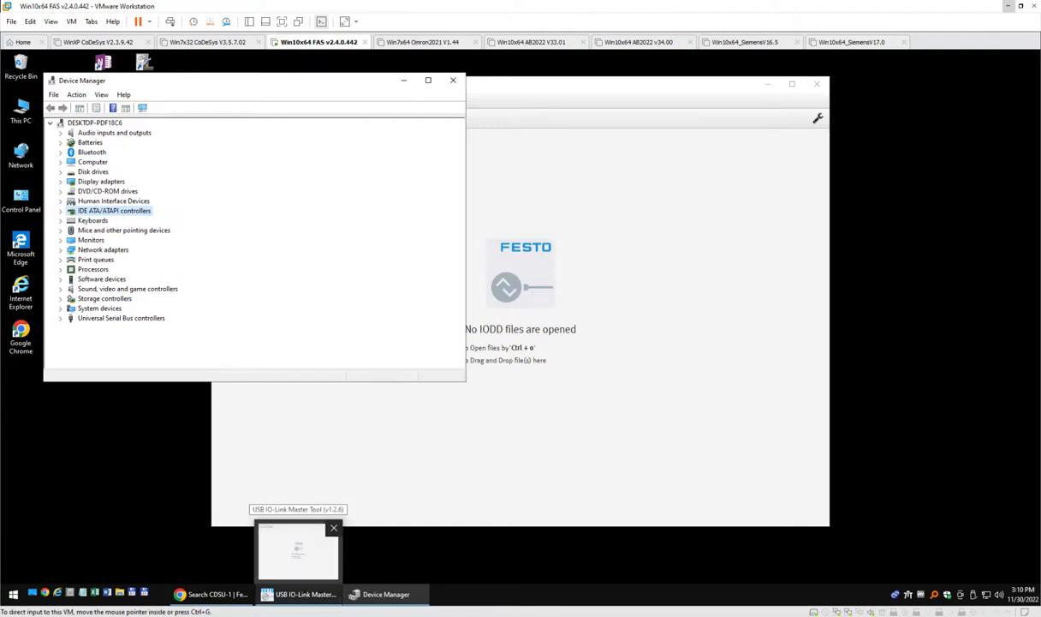
key("alt+Tab")
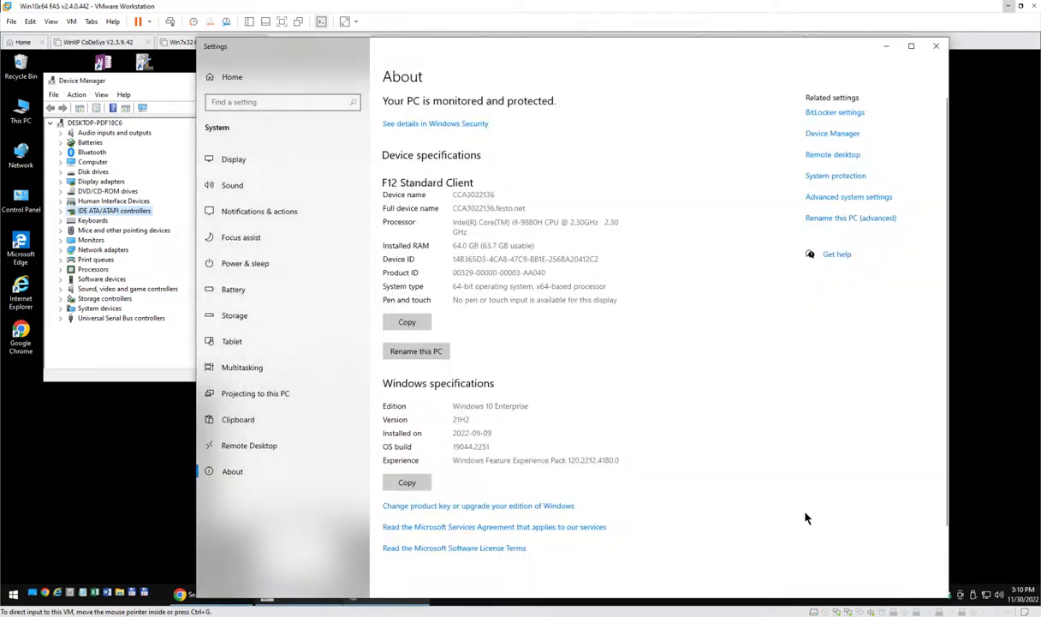
left_click(939, 48)
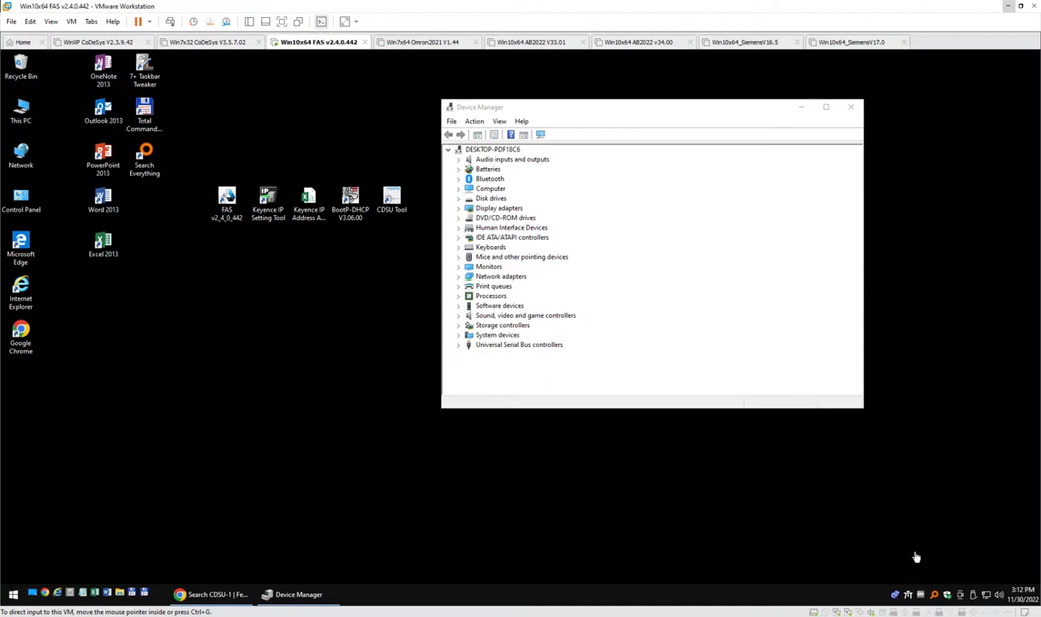
Step: Connect the FT230X Basic UART device from the host to the virtual machine and select its USB Serial Port in Device Manager
right_click(894, 612)
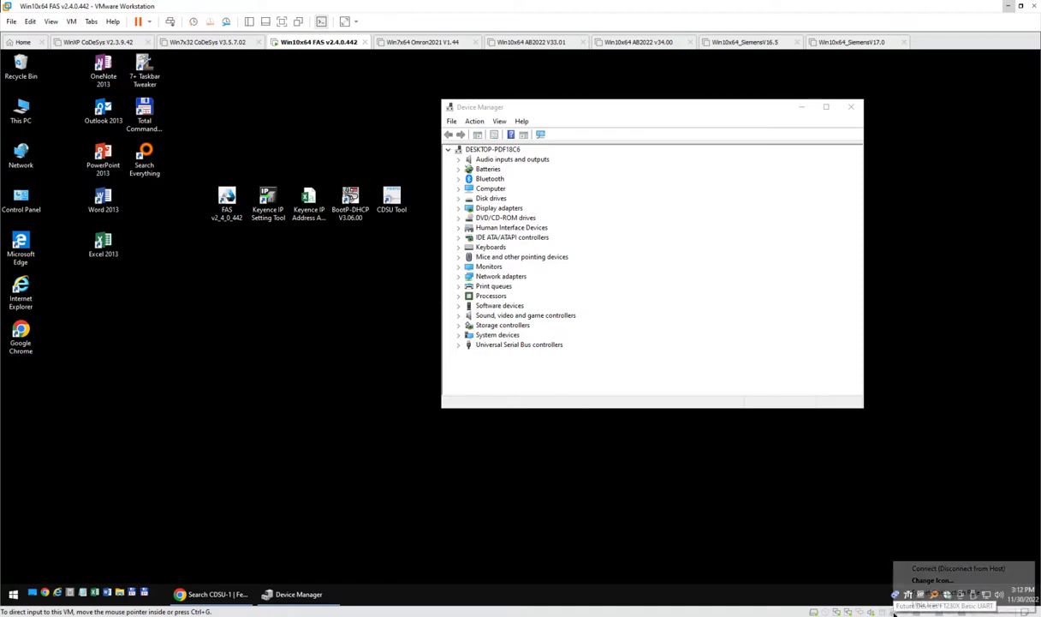
left_click(954, 568)
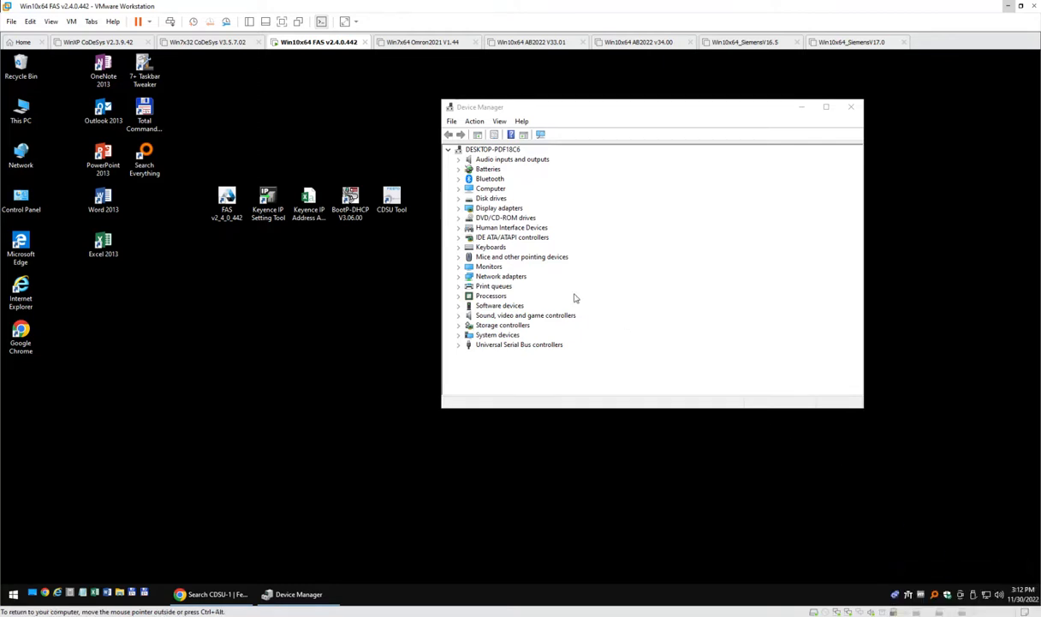
left_click(497, 371)
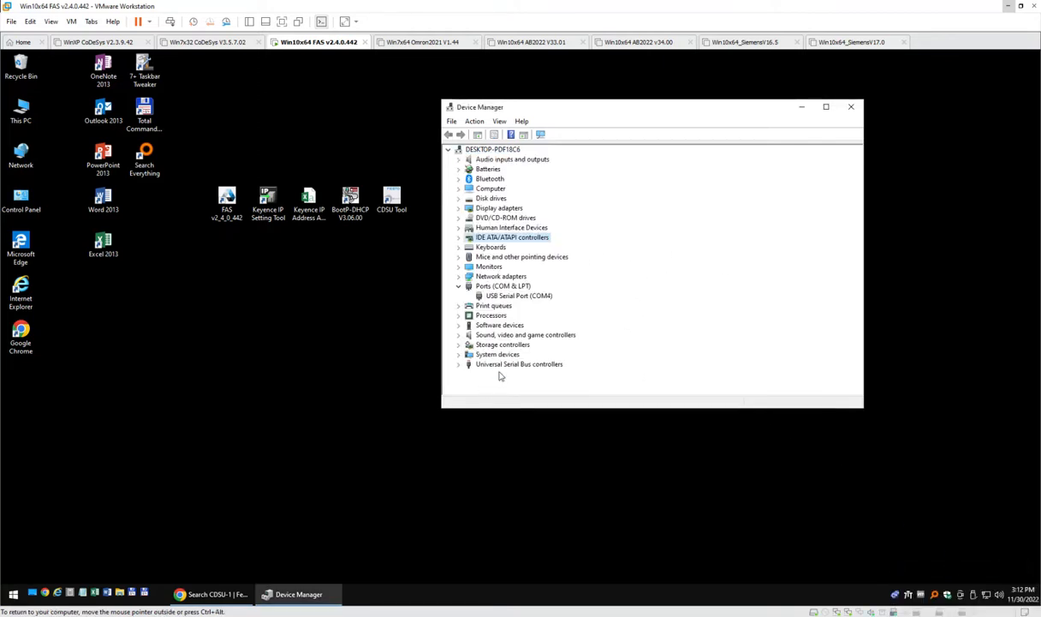
left_click(523, 296)
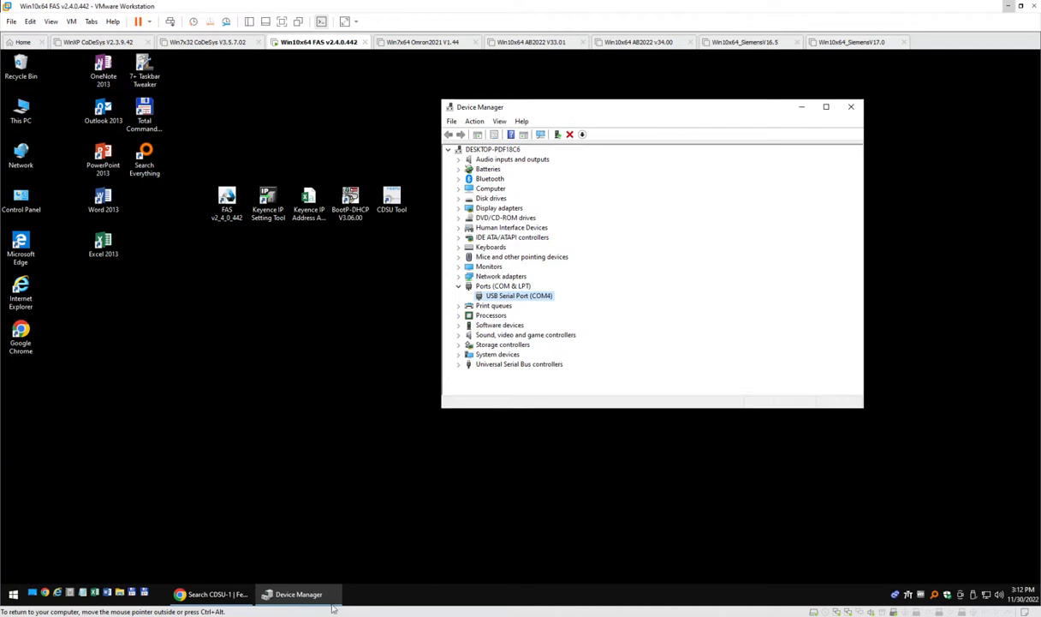
Step: Launch the CDSU Tool from the desktop and connect to the USB IO-Link Master
left_click(389, 194)
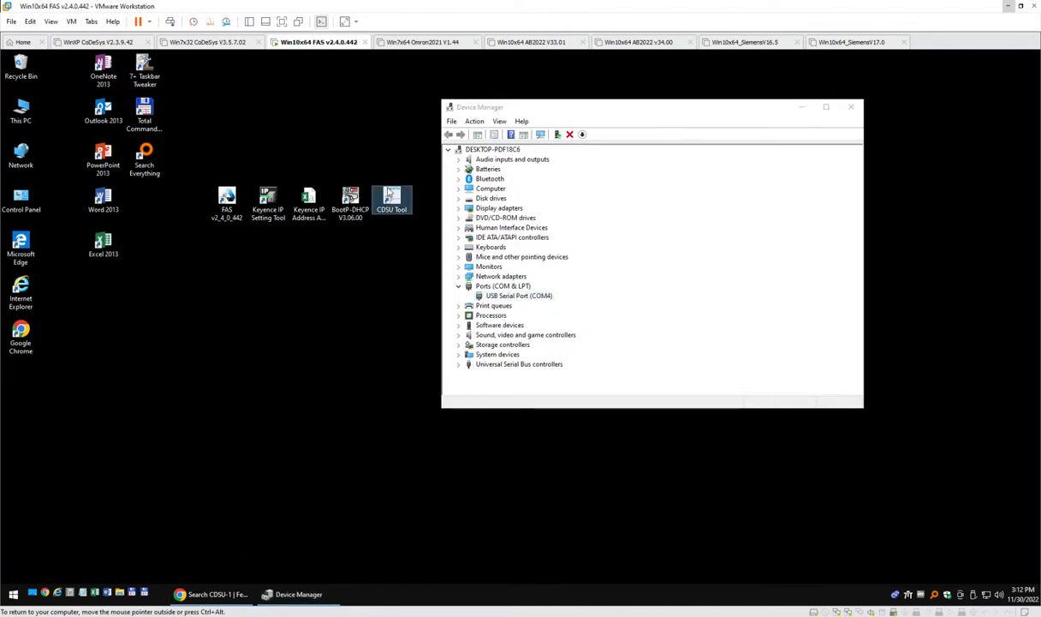
double_click(390, 193)
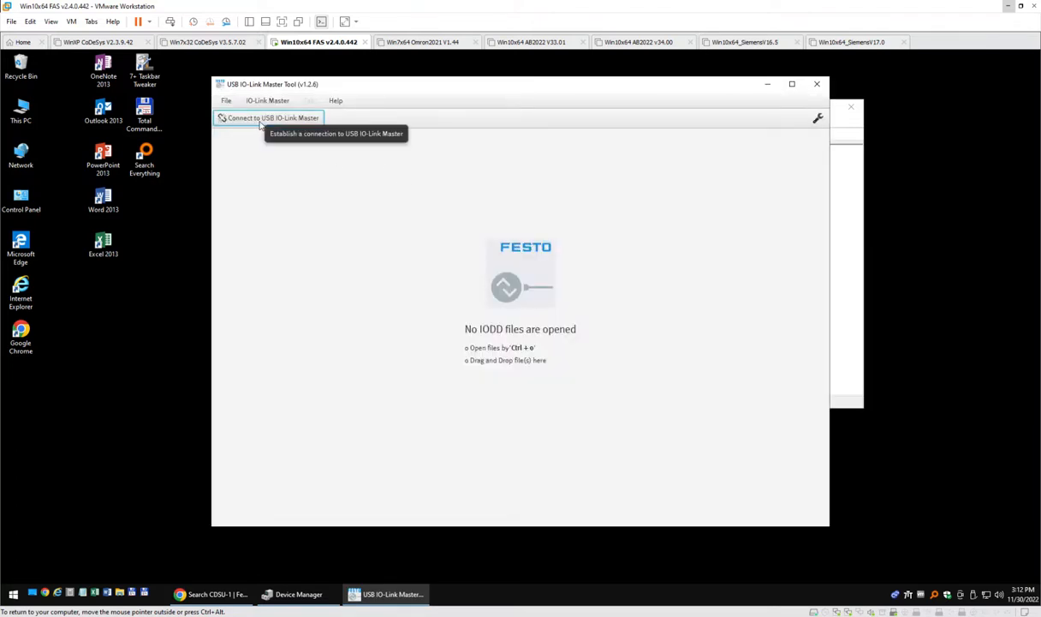
left_click(261, 119)
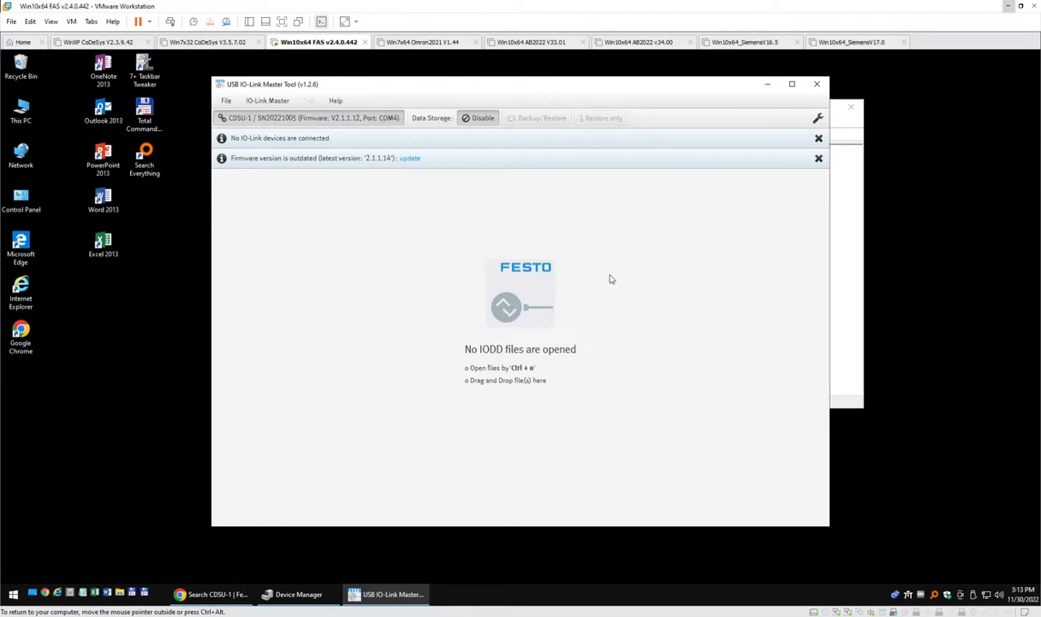
Step: Disconnect from the USB IO-Link Master and dismiss the outdated-firmware notification
left_click(326, 120)
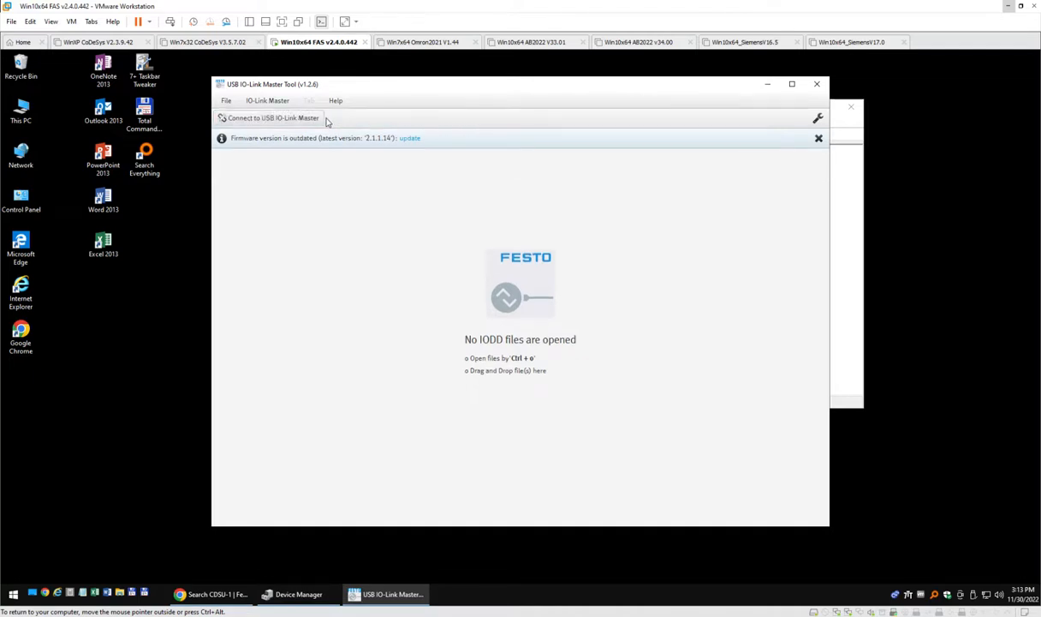
left_click(820, 139)
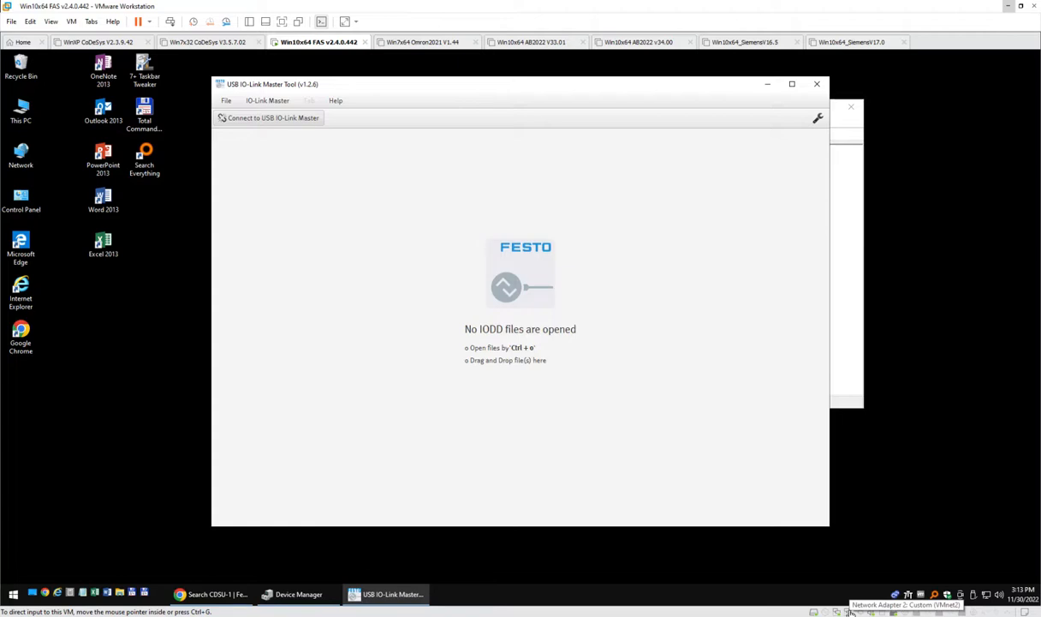
Step: Switch to Chrome, reload the Festo CDSU-1 search page and data sheet PDF to check internet access, and close the PDF
left_click(214, 595)
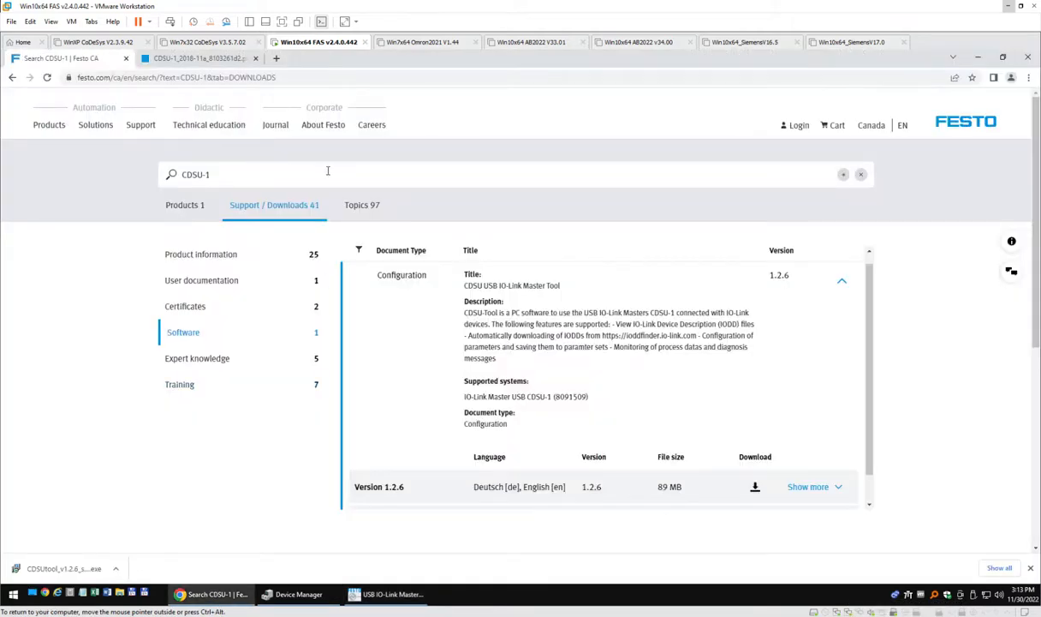
left_click(47, 77)
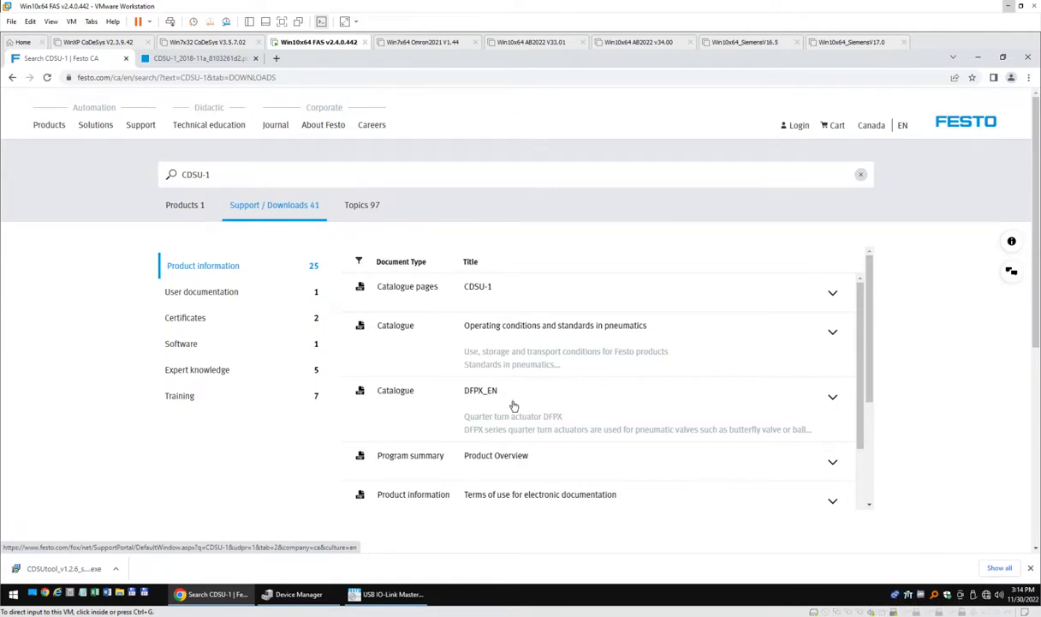
left_click(47, 77)
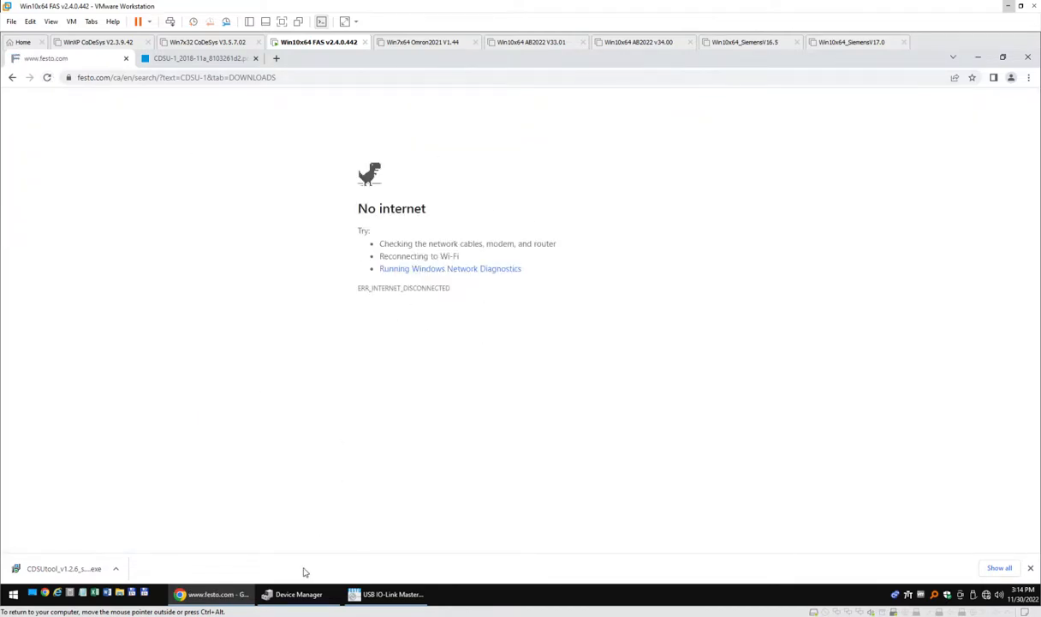
left_click(206, 57)
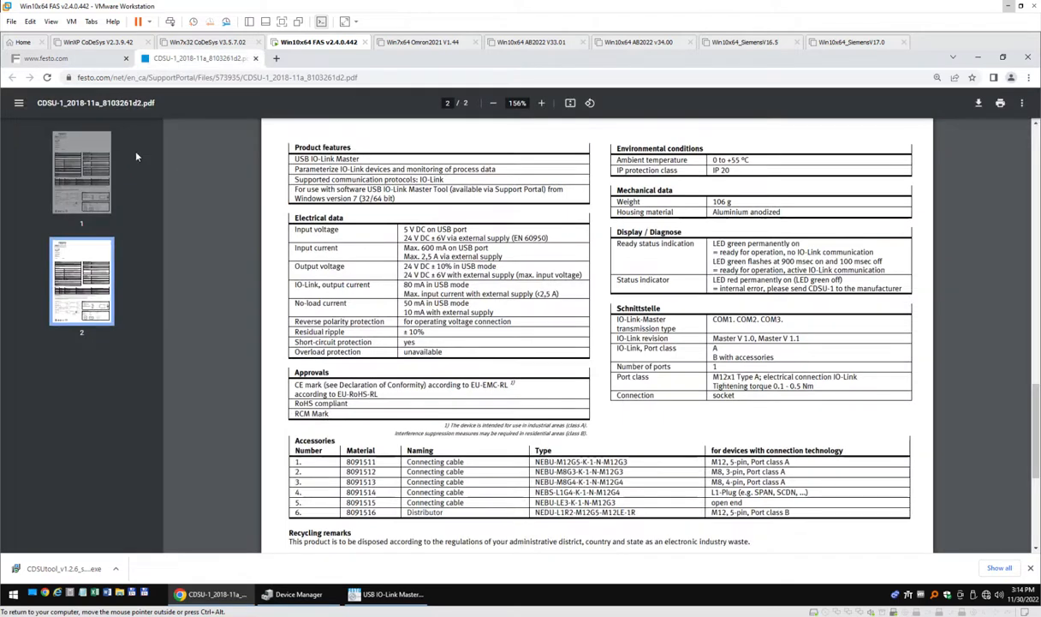
left_click(47, 78)
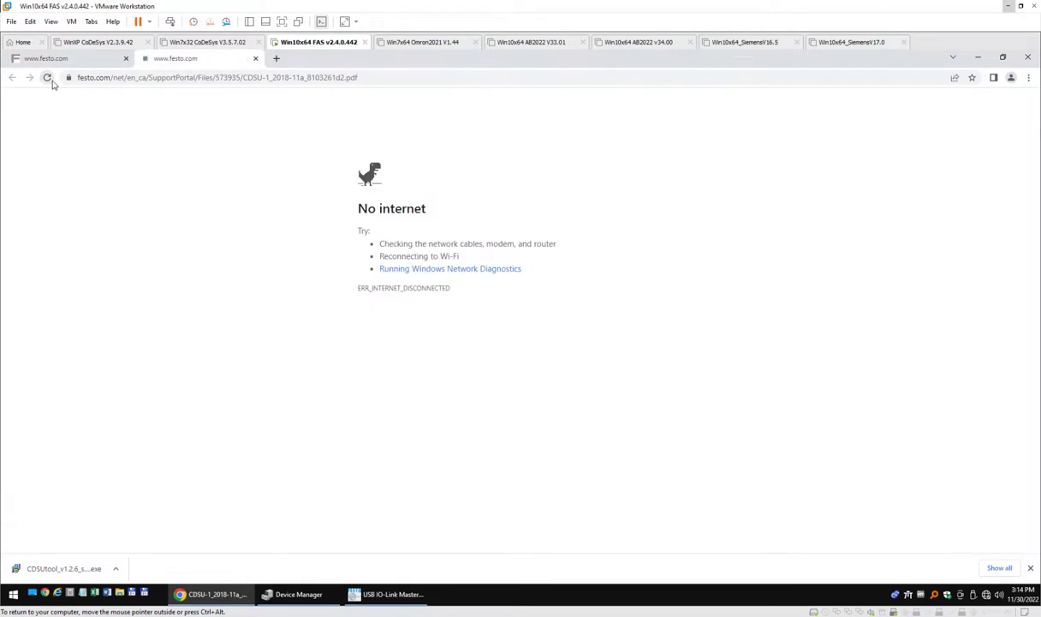
left_click(255, 59)
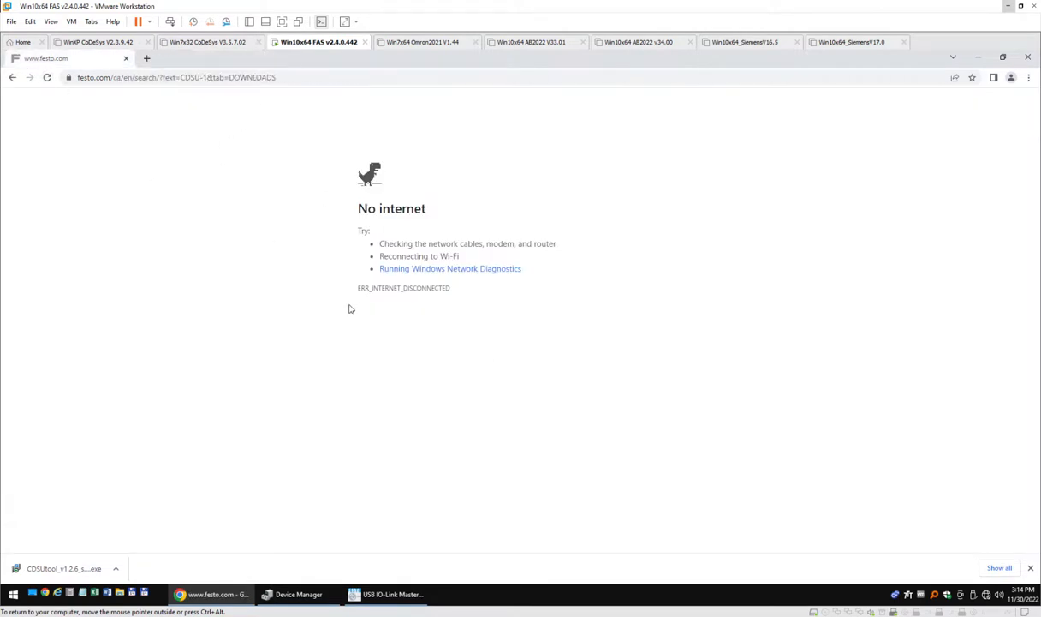
Step: Return to the USB IO-Link Master Tool, reconnect to the master and start its firmware update
left_click(388, 594)
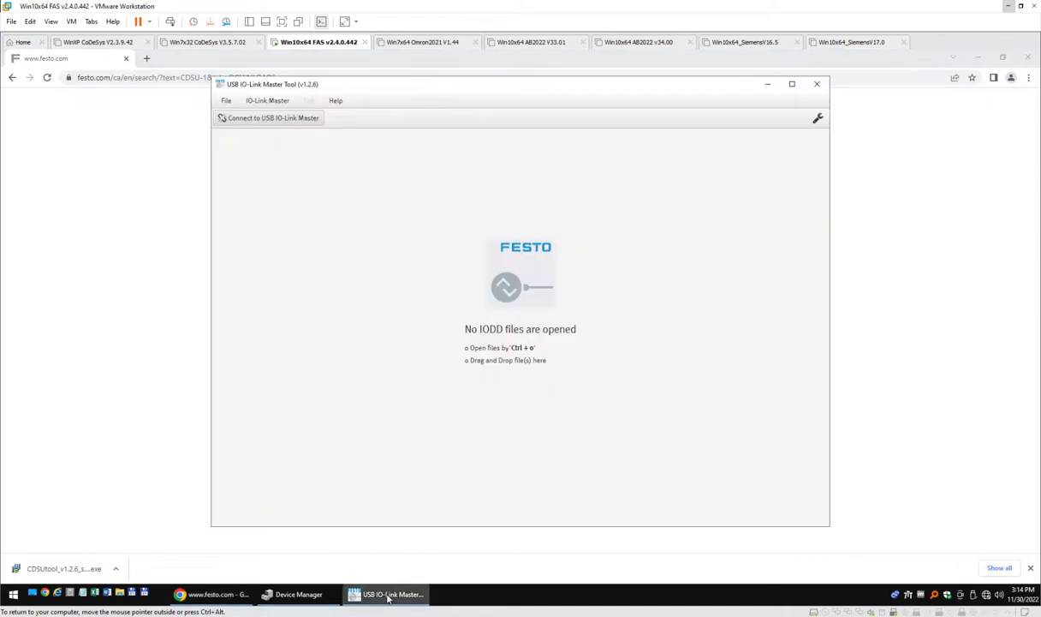
left_click(264, 120)
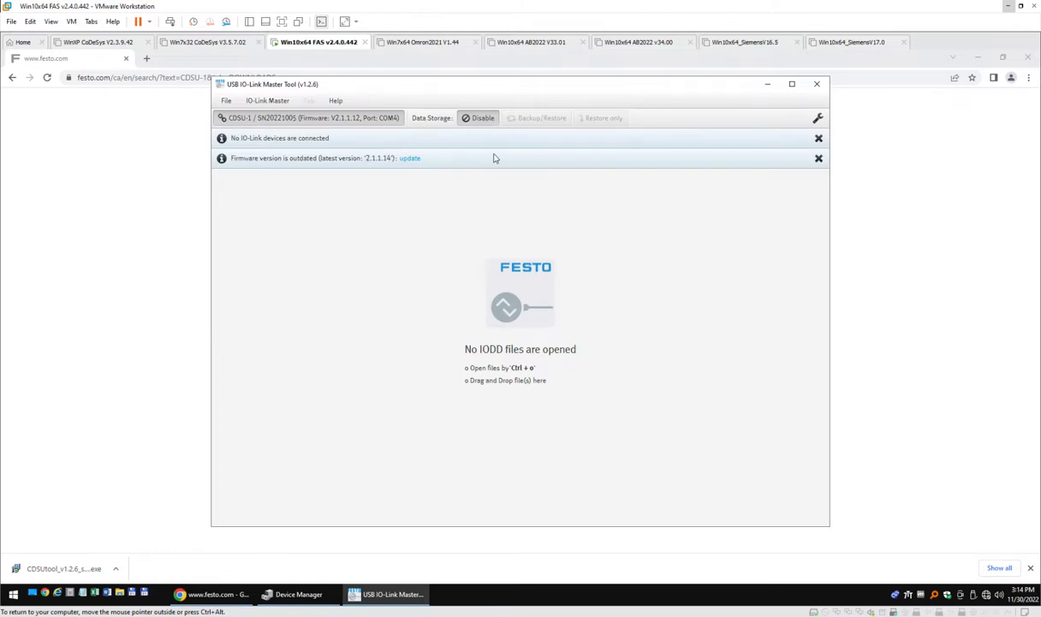
left_click(410, 159)
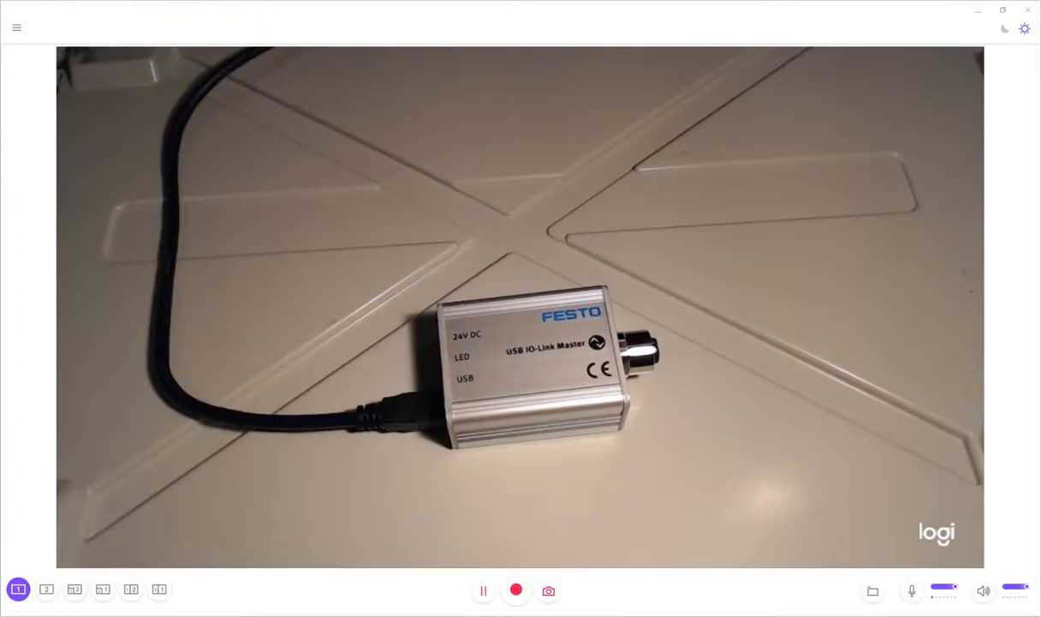
Step: Restore the camera window to a smaller size and move it so the firmware update confirmation can be reached
left_click(1003, 10)
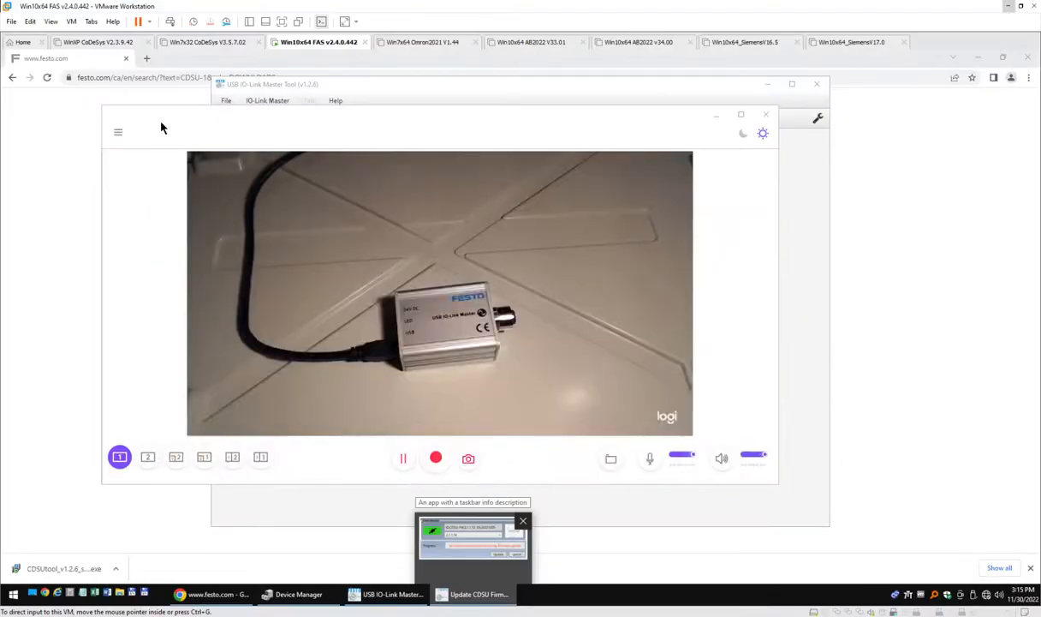
left_click_drag(103, 106, 251, 154)
left_click_drag(102, 136, 214, 137)
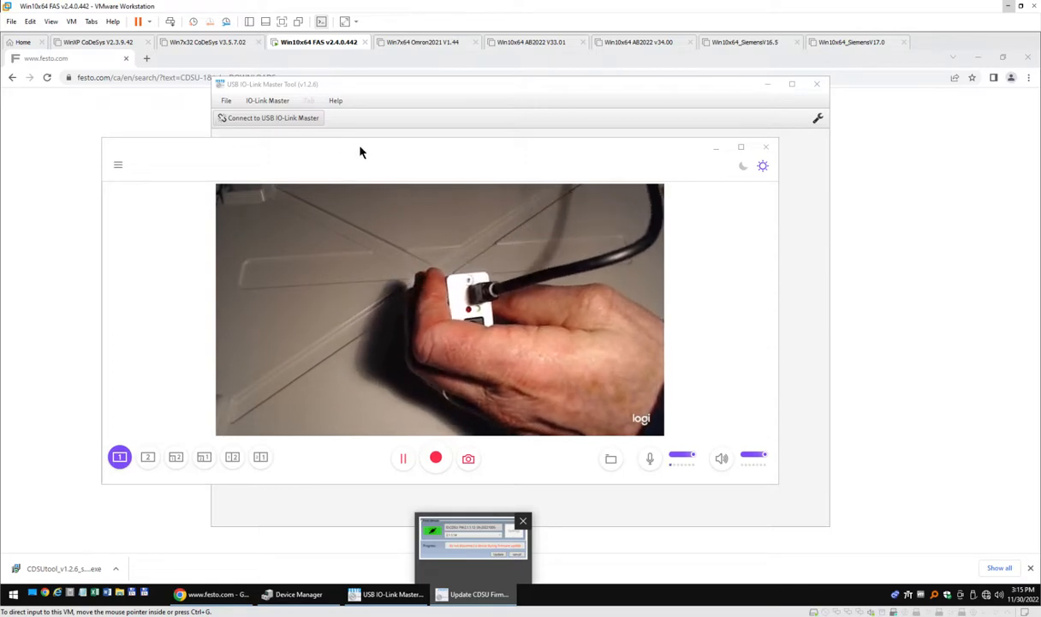
left_click_drag(360, 150, 137, 17)
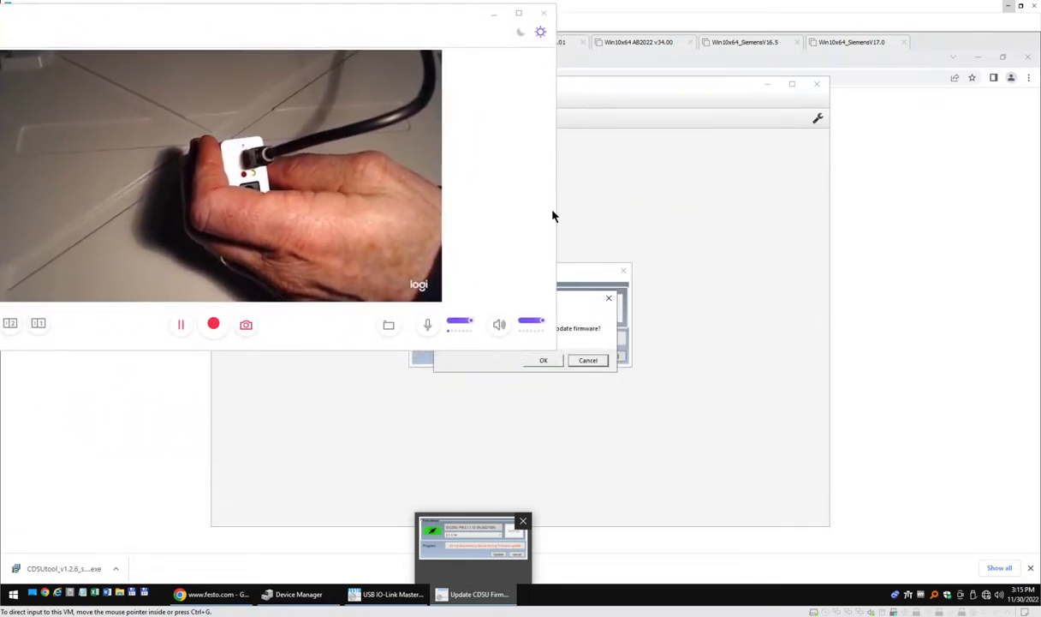
Step: Move the confirmation dialog clear of the Update CDSU Firmware window and confirm the update to version 2.1.1.14
left_click(677, 292)
left_click_drag(539, 302, 553, 399)
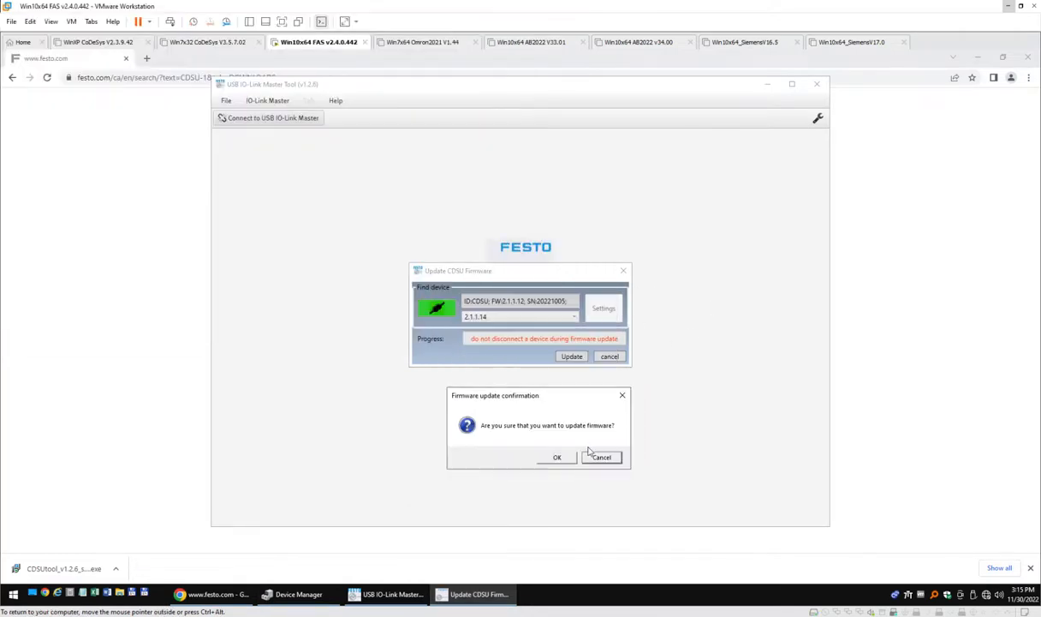
left_click(527, 303)
left_click(574, 318)
left_click(556, 458)
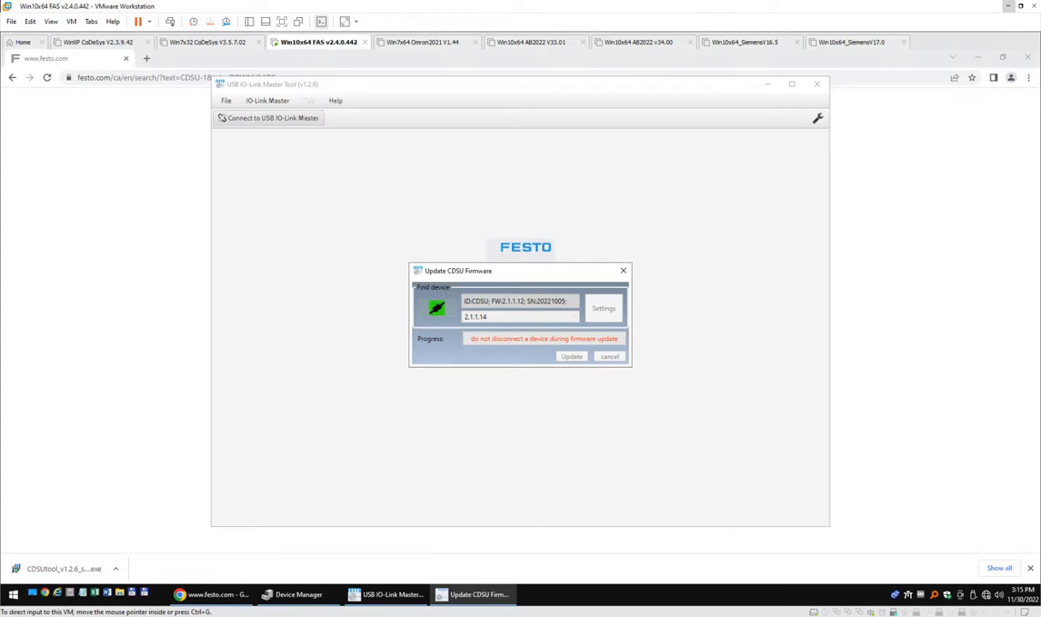
Step: Switch to the camera view of the device and move it clear of the Update CDSU Firmware window
key("alt+Tab")
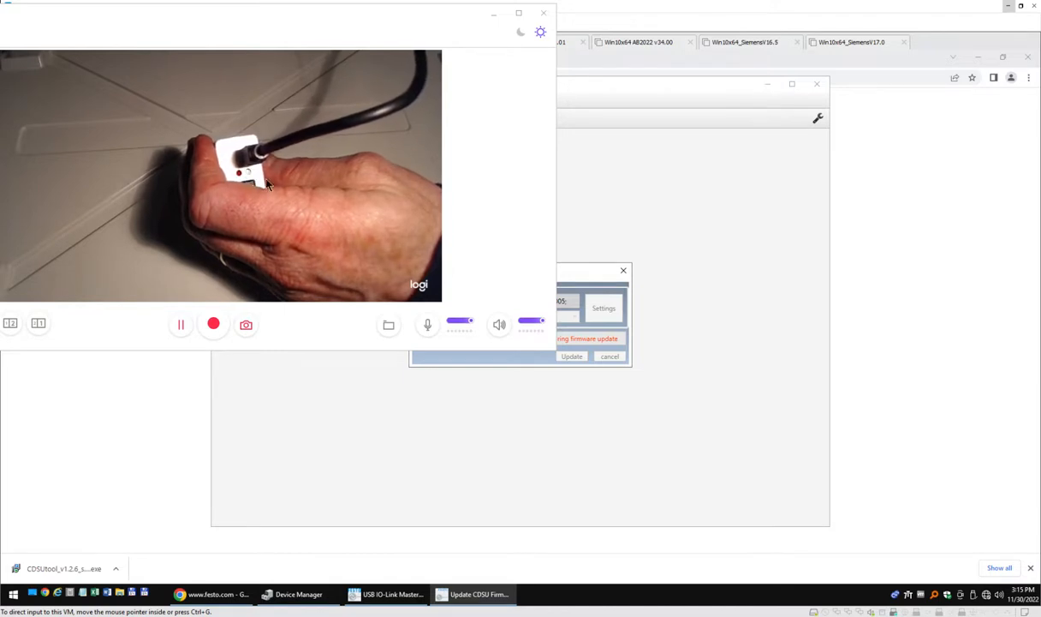
left_click_drag(414, 4, 254, 88)
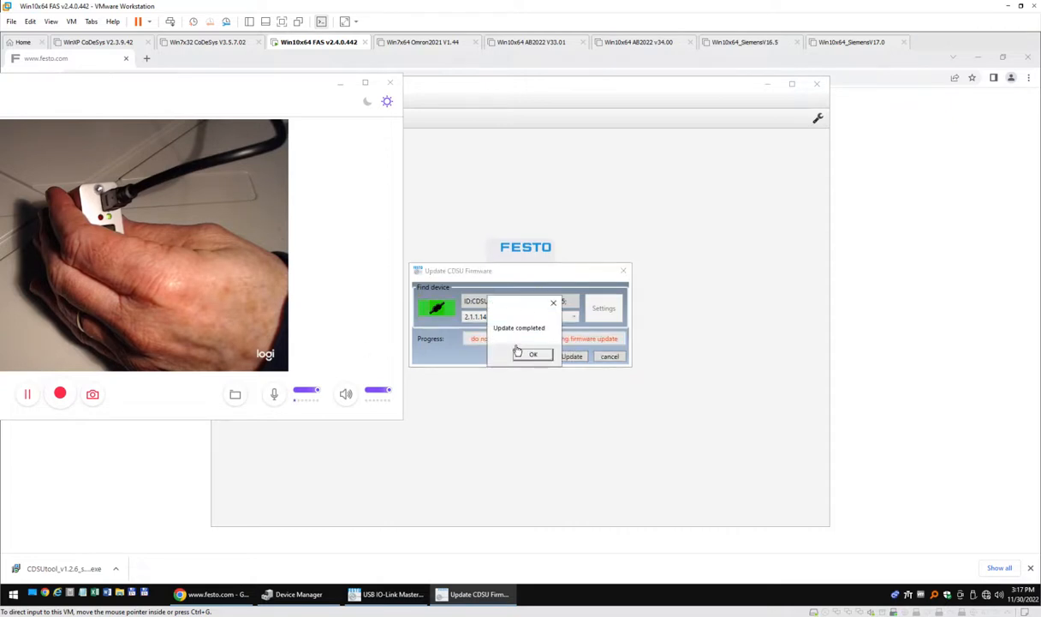
Step: Acknowledge the firmware update completion and reconnect to the USB IO-Link Master
left_click(531, 354)
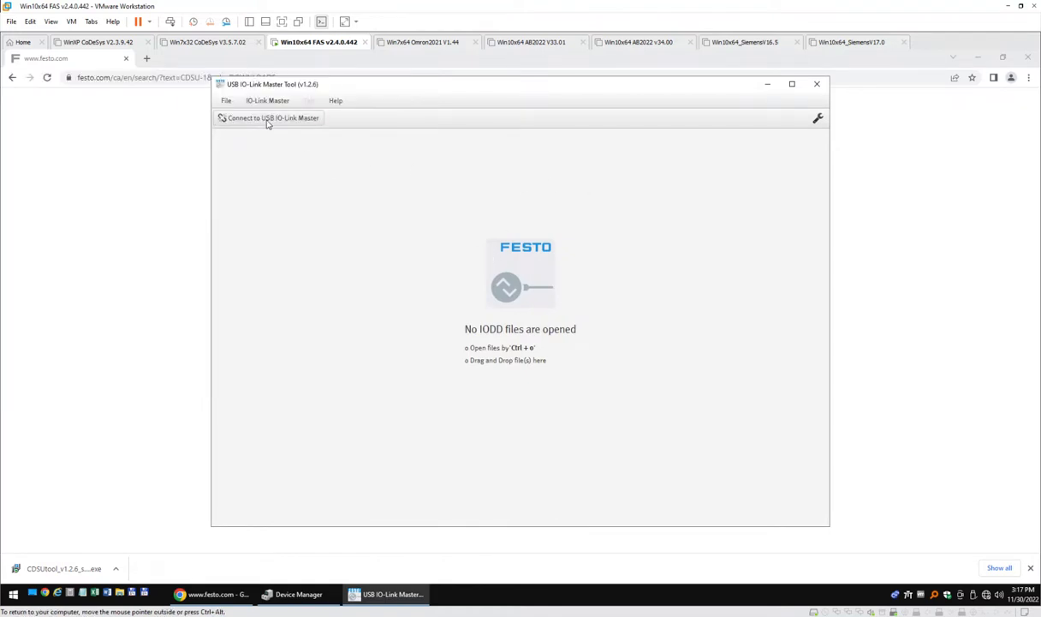
left_click(268, 119)
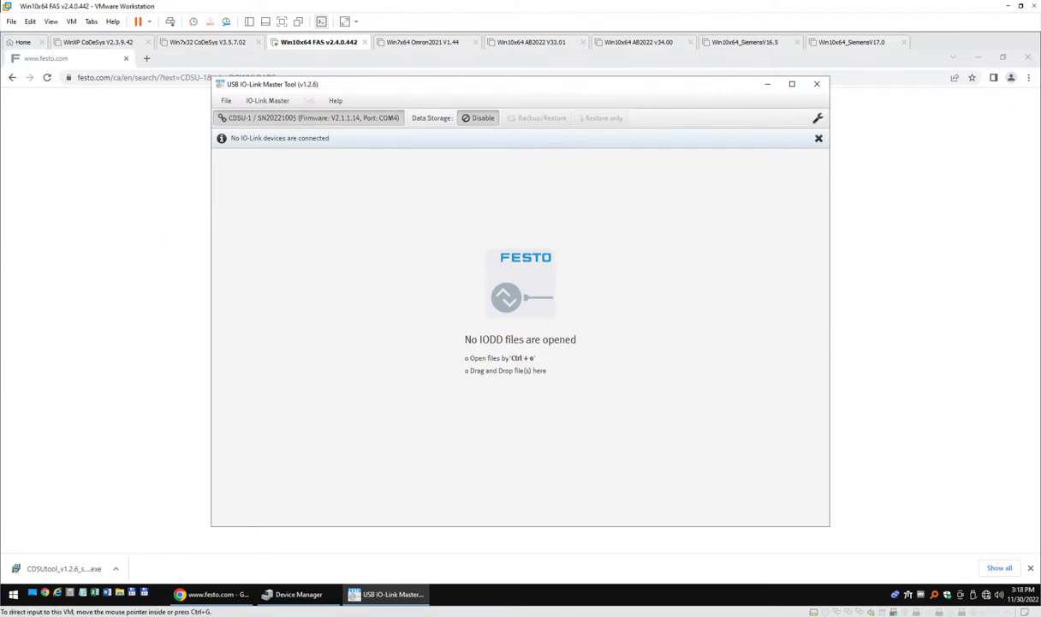
key("alt+Tab")
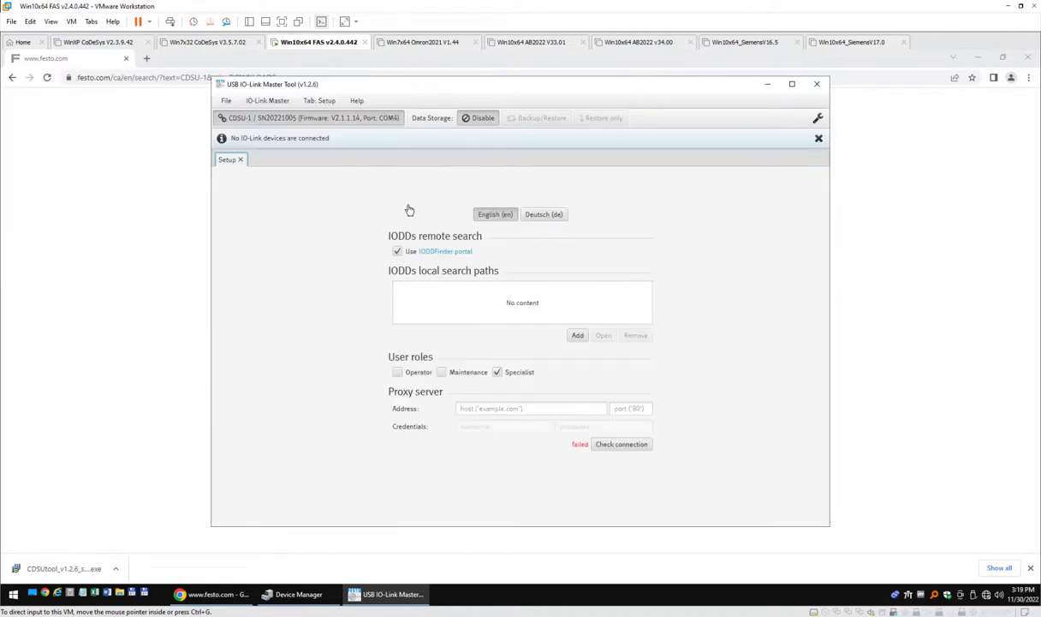
Step: Open the tool's online documentation in the browser and close that page
left_click(357, 101)
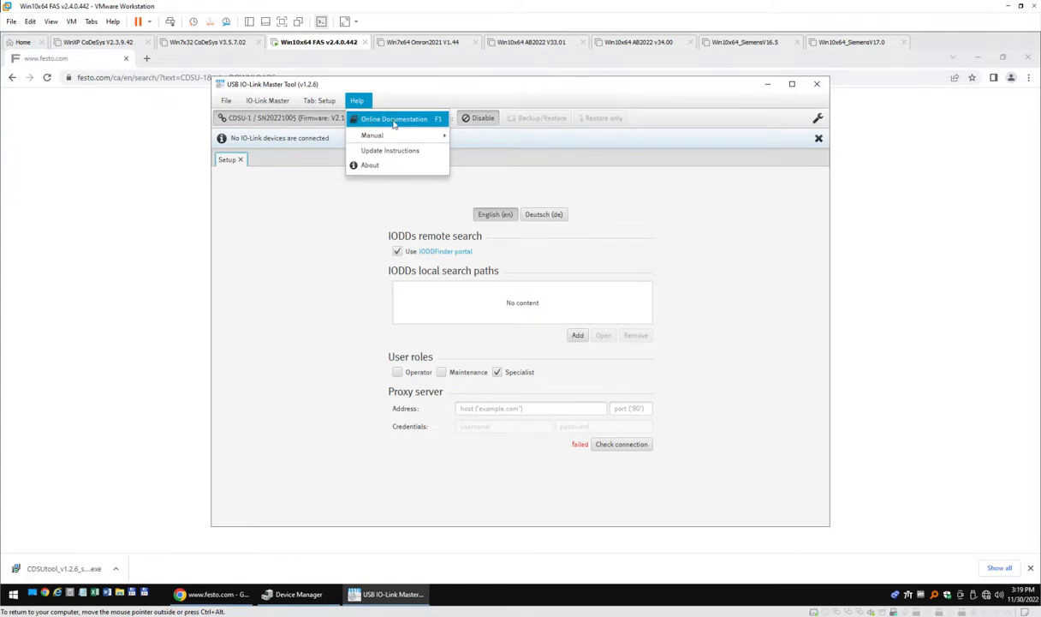
left_click(394, 124)
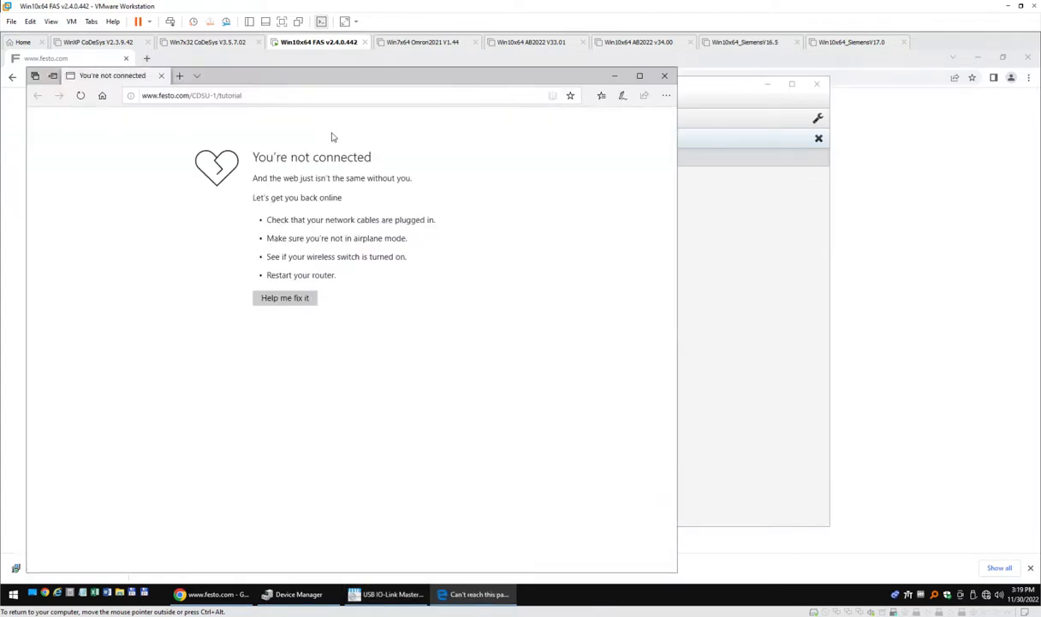
left_click(160, 75)
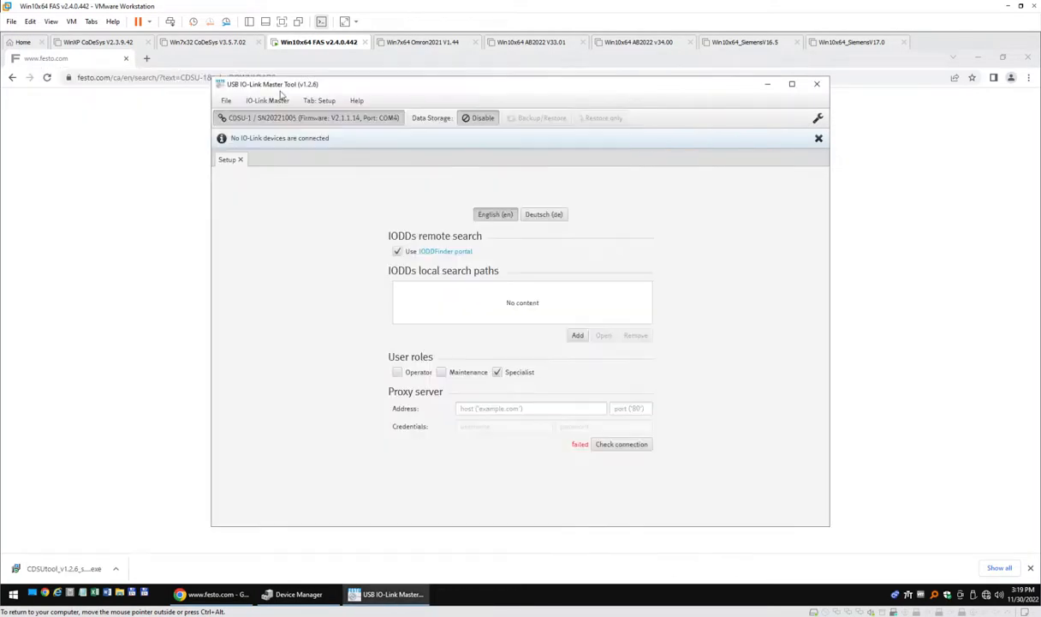
Step: Open the USB IO-Link Master Tool manual, examine the English page's accessories, connection diagrams and electrical connections, and close it
left_click(356, 101)
mouse_move(377, 143)
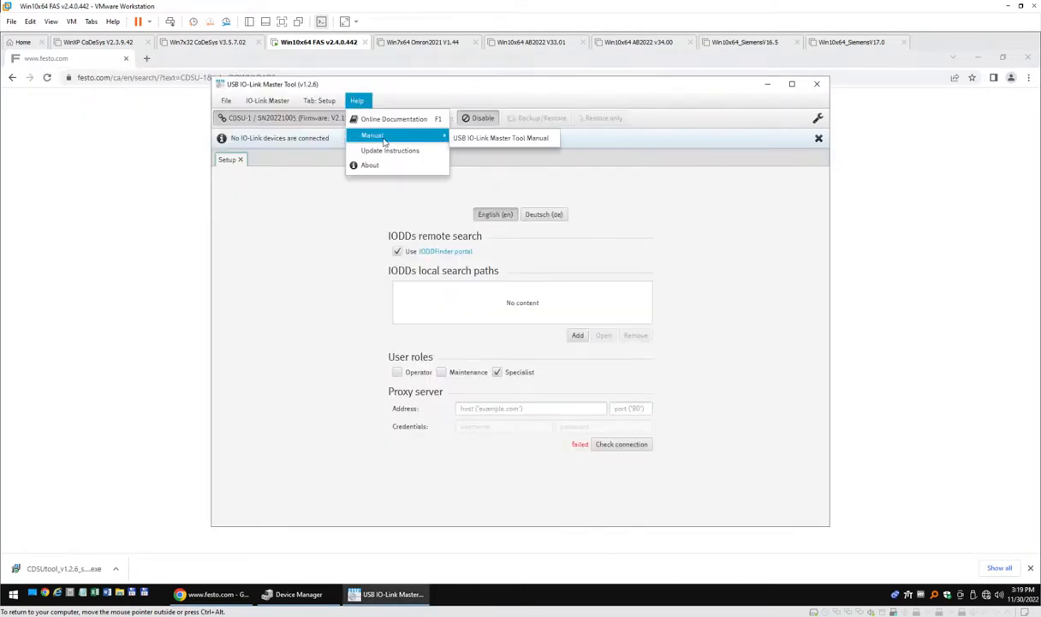
left_click(532, 139)
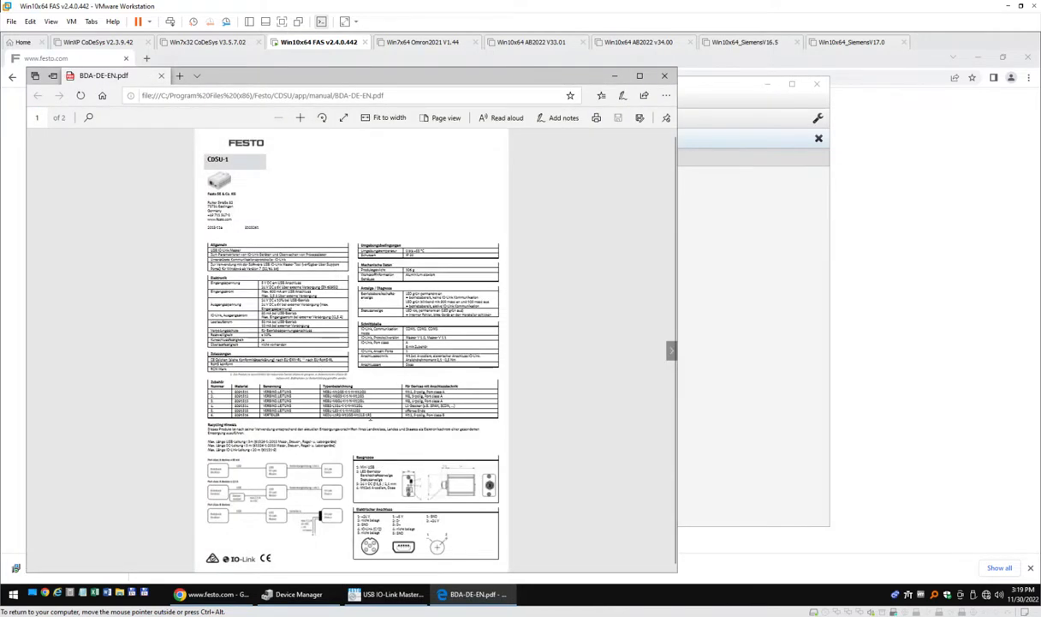
scroll(340, 425, "down", 1)
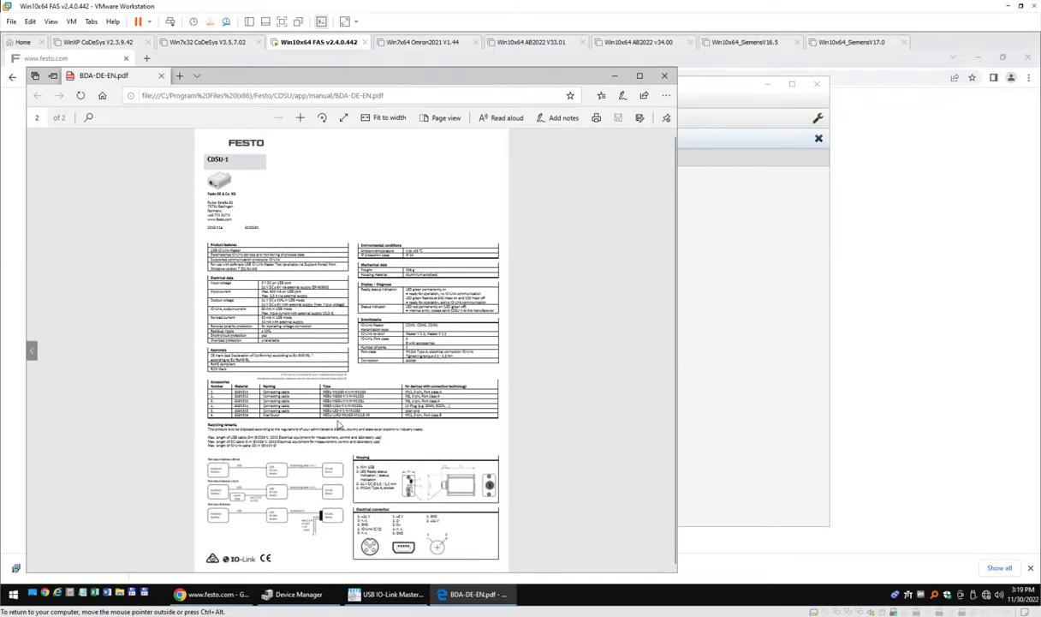
scroll(320, 458, "up", 3)
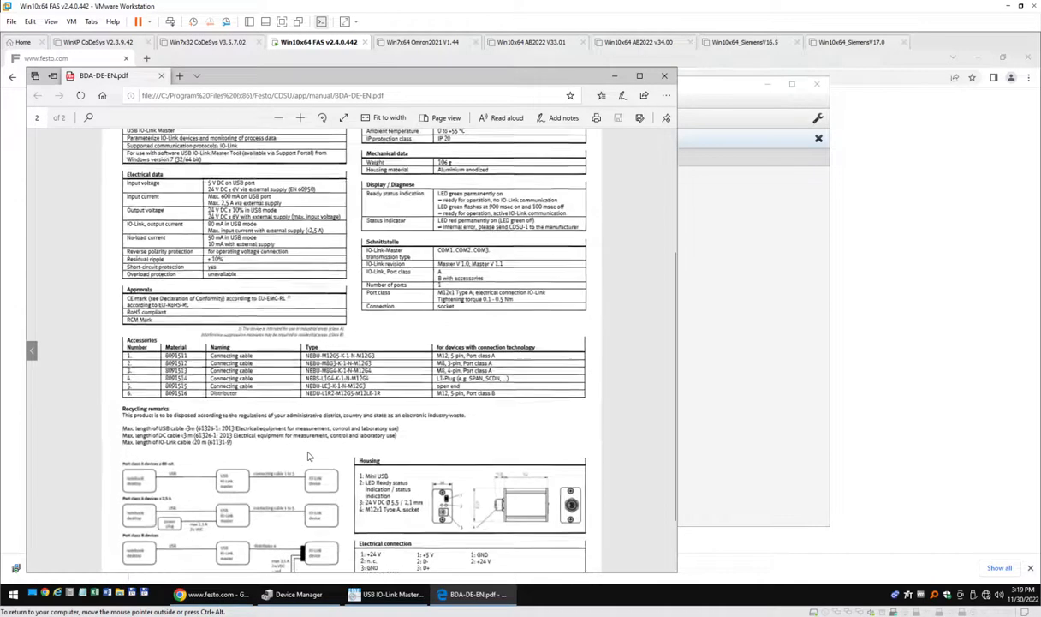
scroll(230, 318, "up", 1)
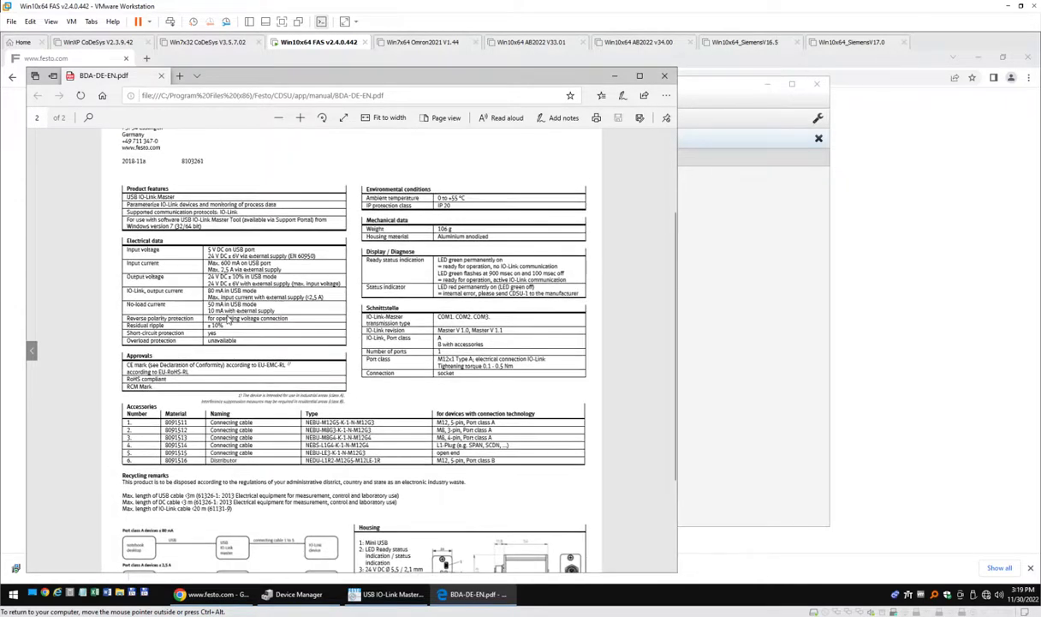
scroll(229, 319, "down", 1)
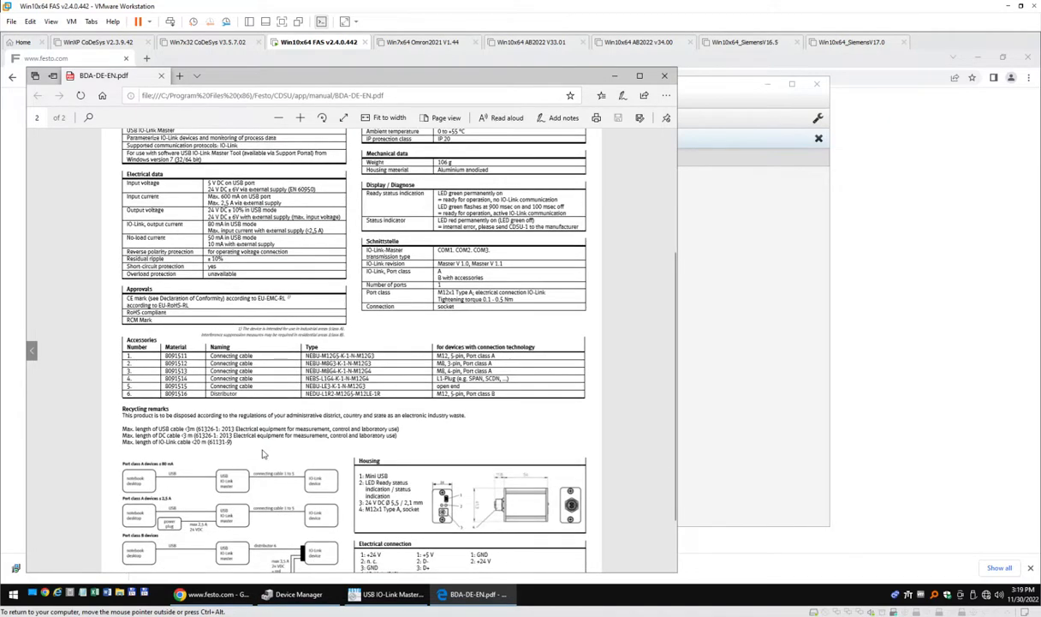
scroll(222, 456, "up", 4)
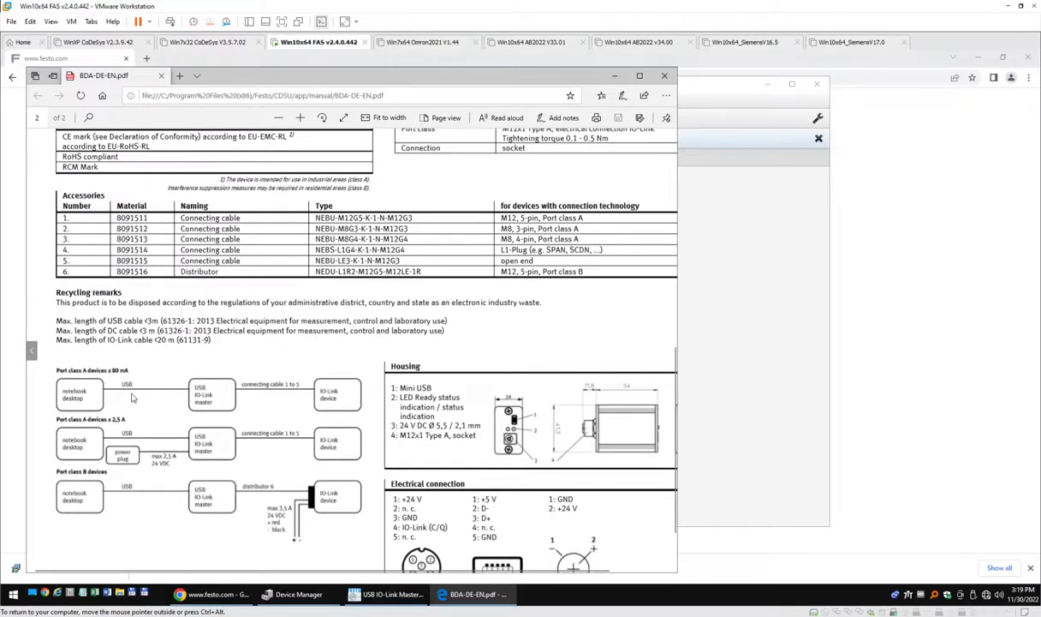
scroll(118, 422, "down", 1)
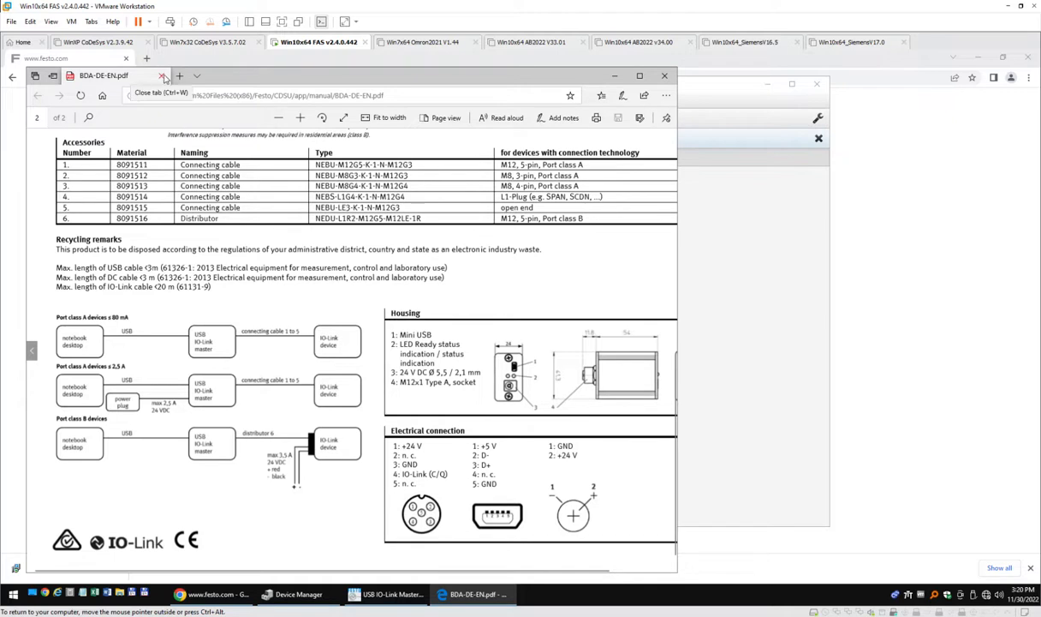
left_click(665, 76)
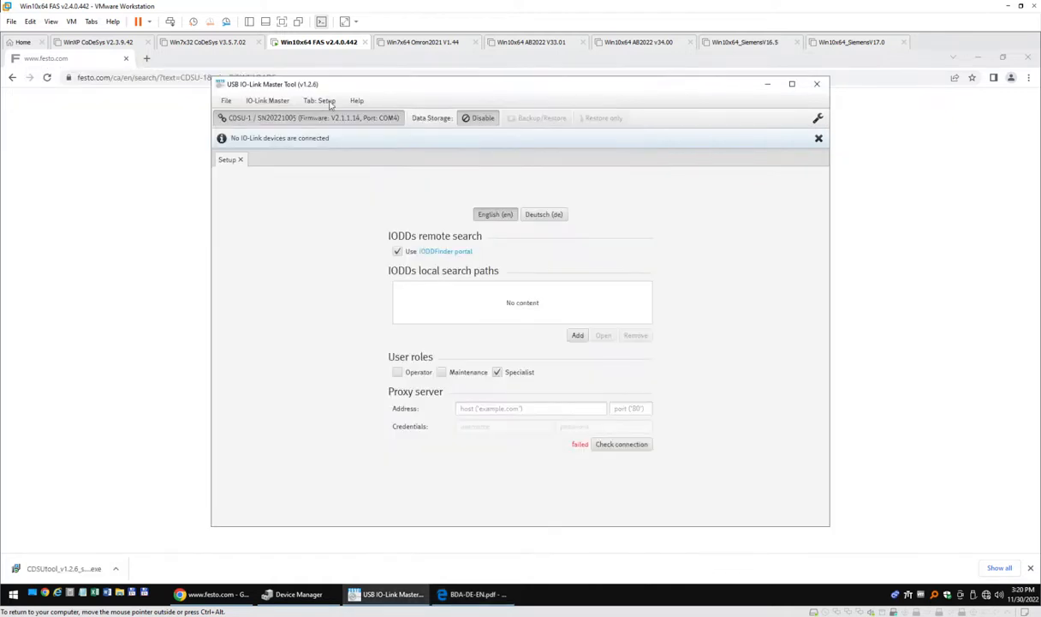
Step: Open the tool's settings and check the proxy server connection
left_click(226, 101)
left_click(254, 151)
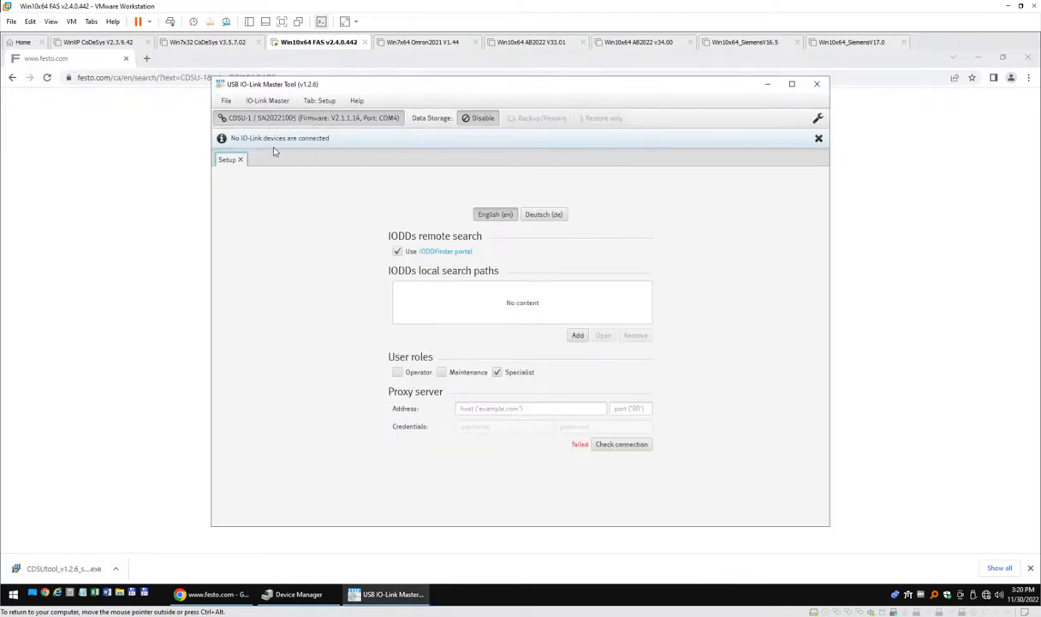
left_click(626, 445)
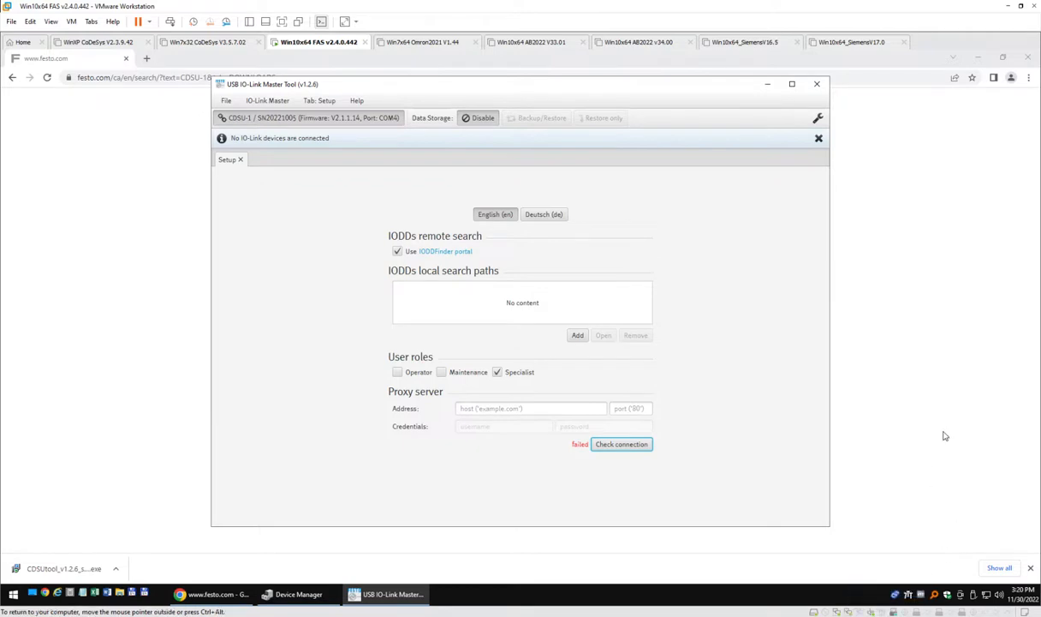
Step: Reload the Festo CDSU-1 search page in the browser, and recheck the proxy server connection in the USB IO-Link Master Tool
left_click(201, 593)
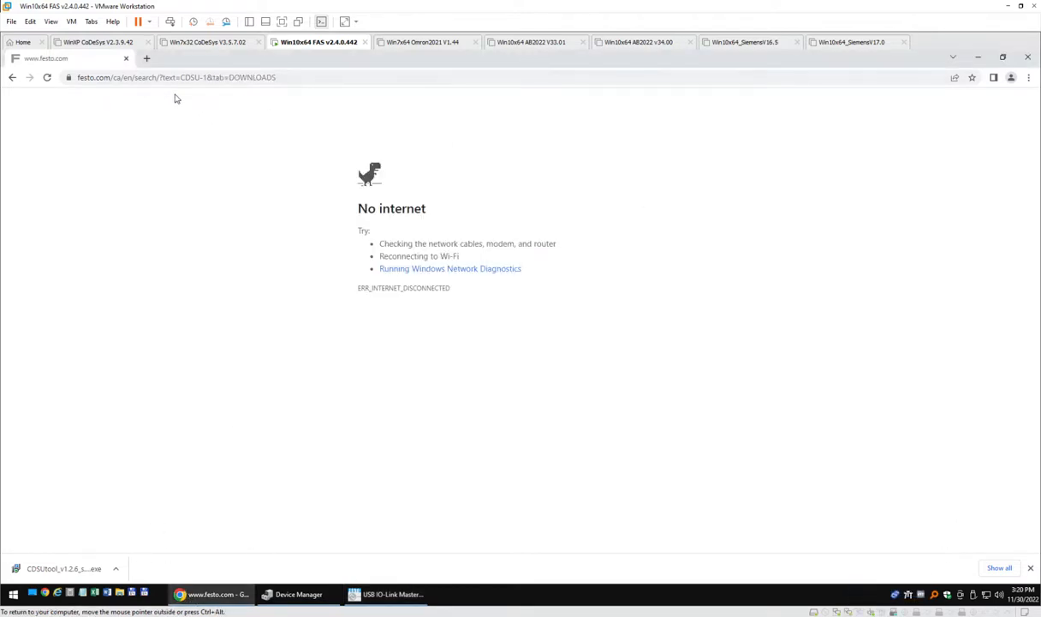
left_click(47, 83)
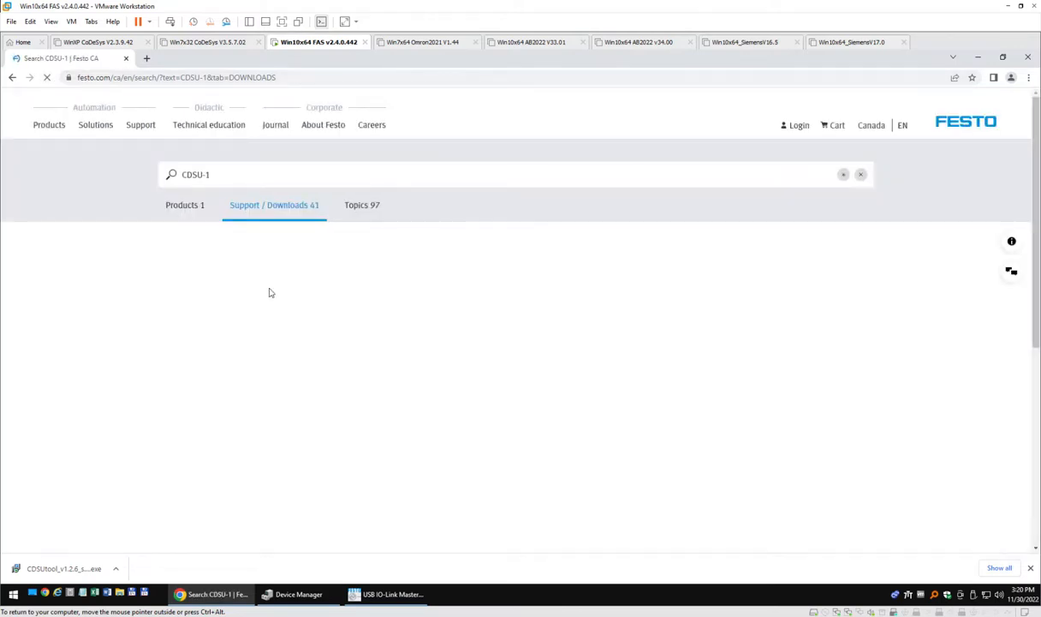
left_click(385, 594)
left_click(627, 447)
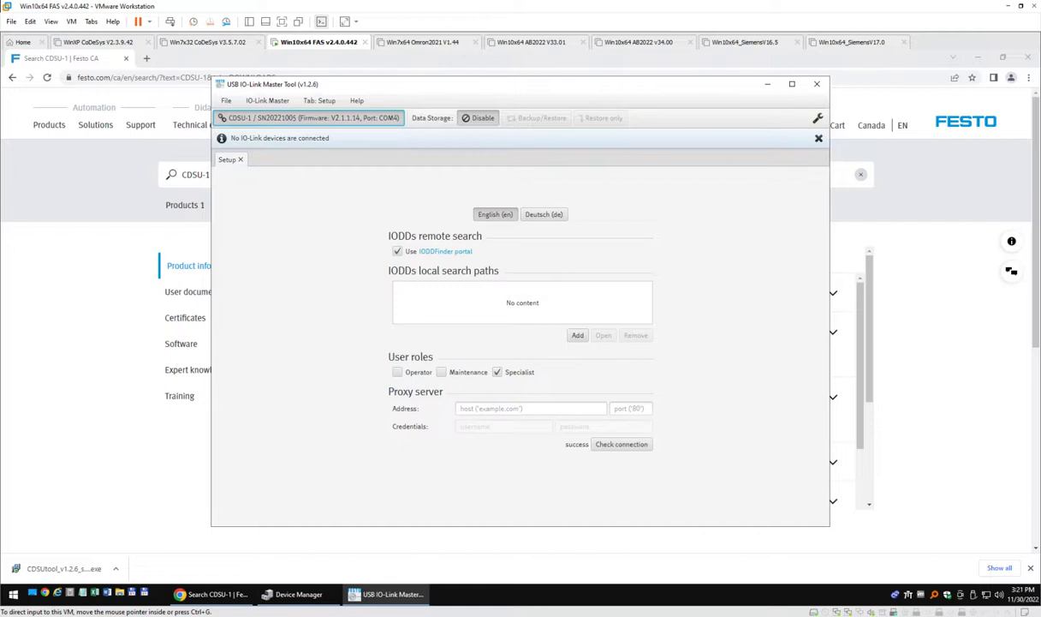
Step: Move the USB IO-Link Master Tool window clear of the camera view of the device, and take the camera view away from the tool
left_click_drag(0, 116, 256, 126)
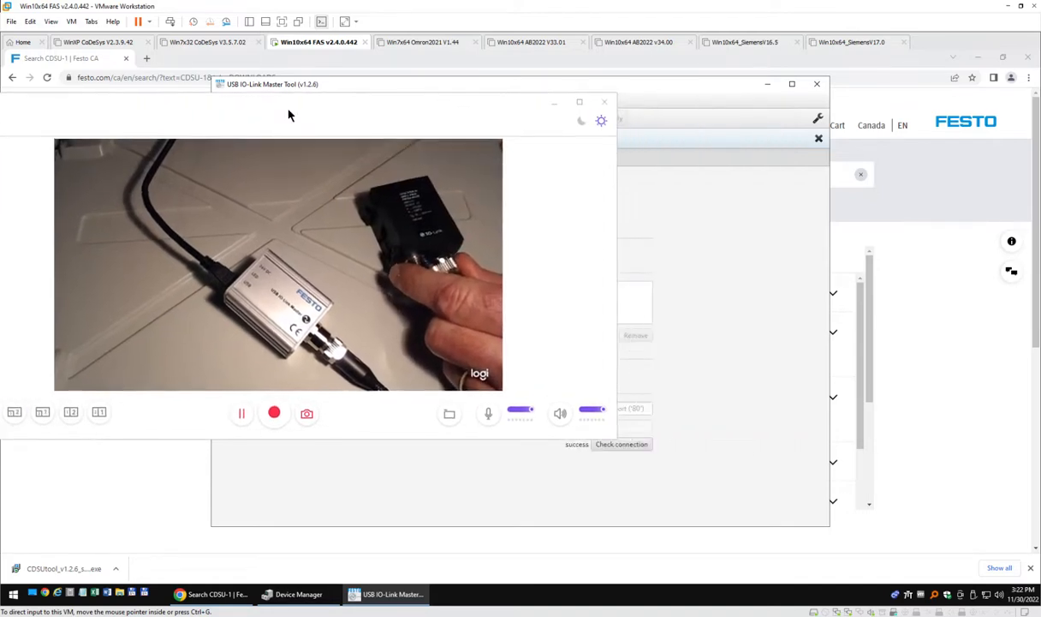
left_click_drag(387, 86, 551, 87)
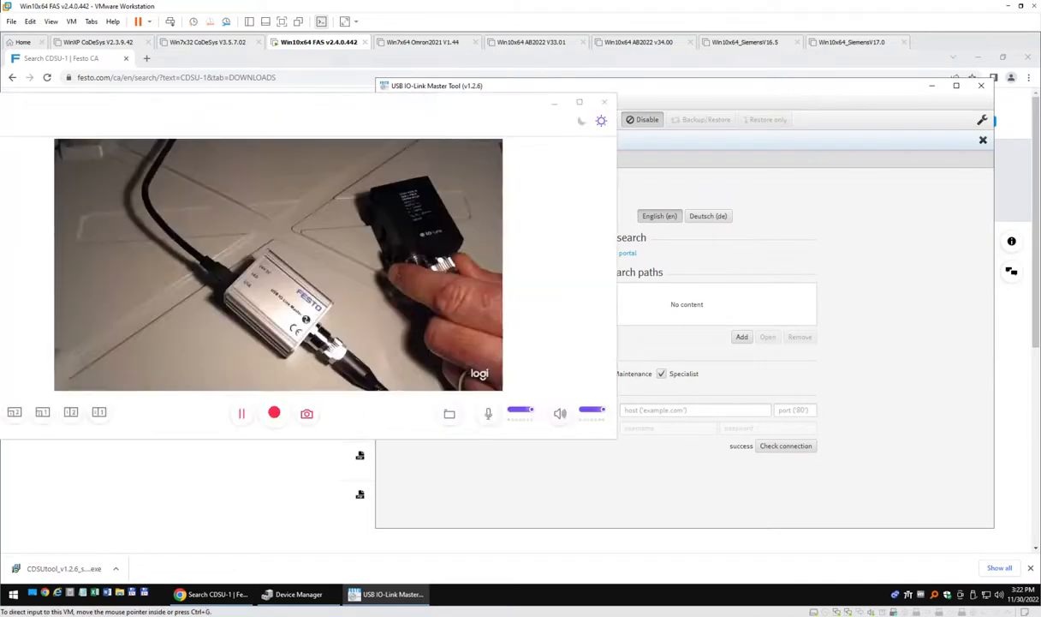
left_click_drag(337, 115, 118, 117)
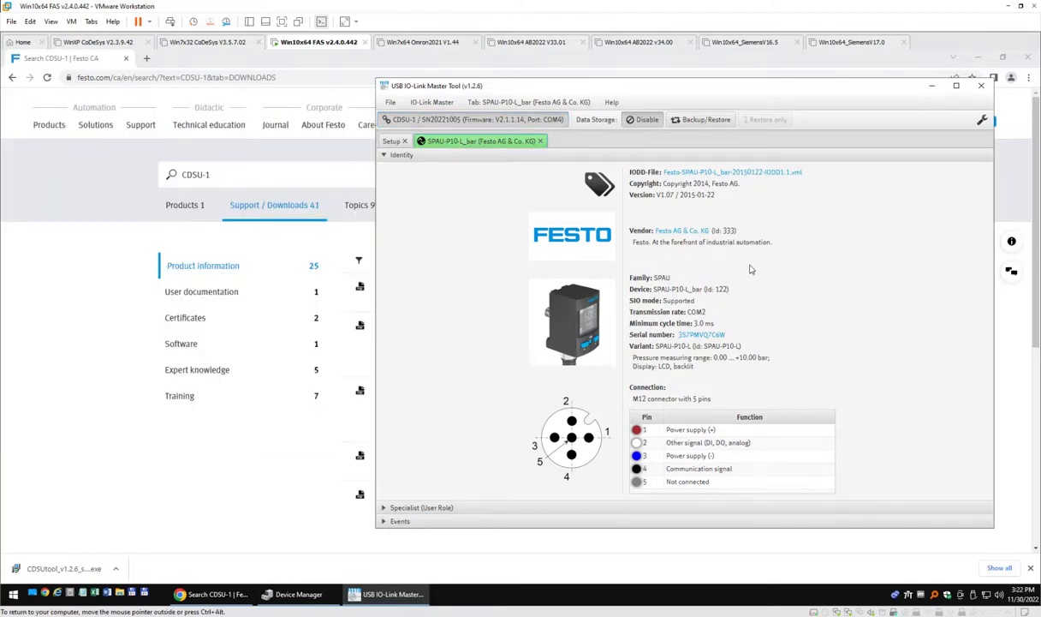
Step: Expand the Specialist parameters of the SPAU-P10-L_bar sensor and maximize the tool window to examine the identification and device parameters
left_click(395, 507)
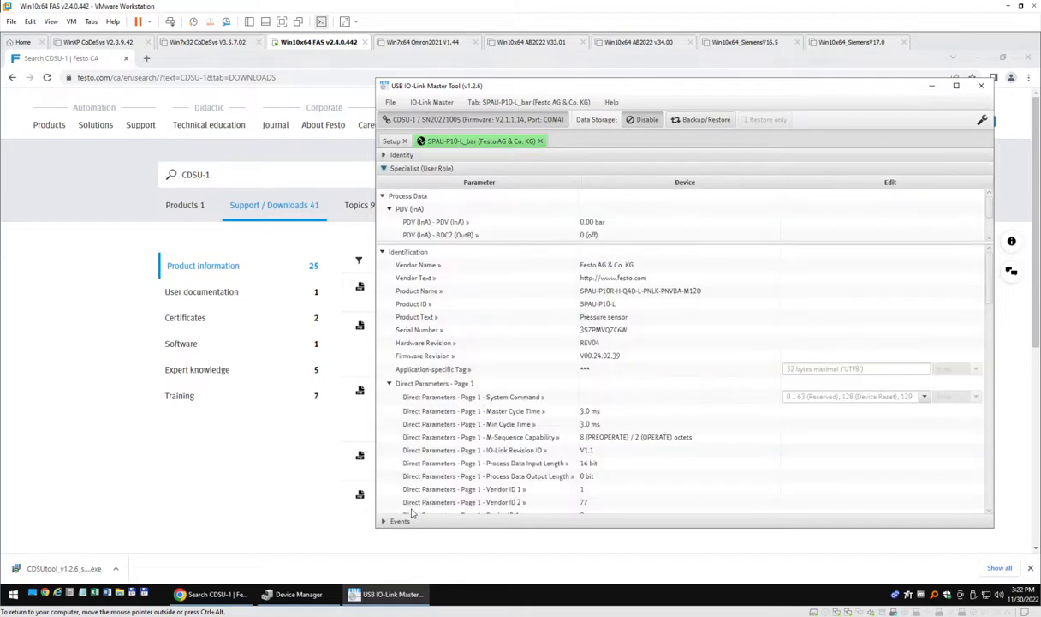
scroll(539, 420, "down", 2)
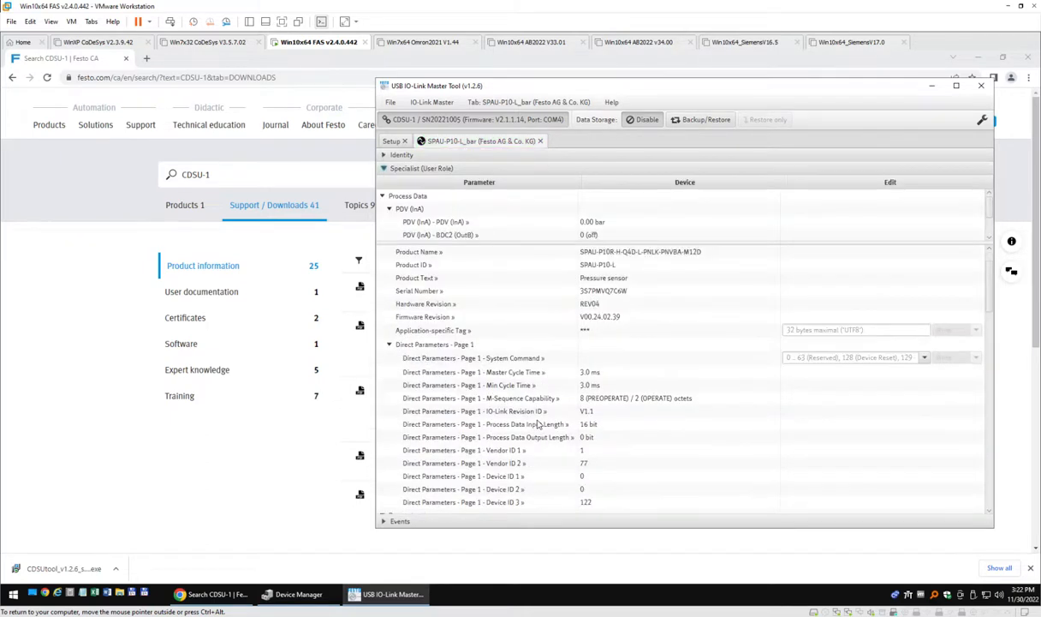
scroll(557, 359, "down", 2)
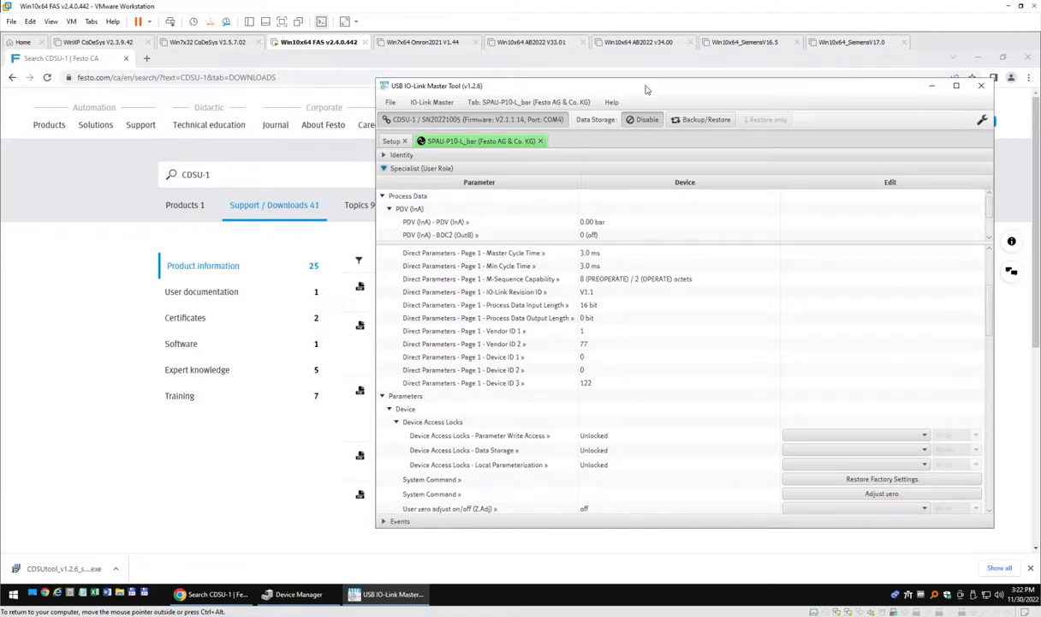
double_click(647, 89)
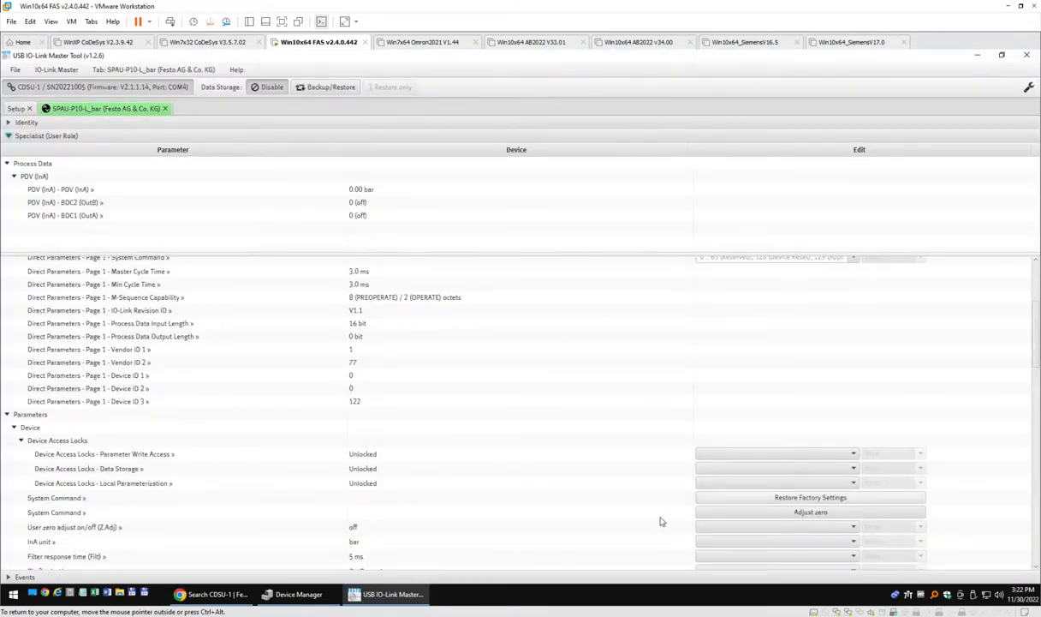
scroll(312, 404, "down", 2)
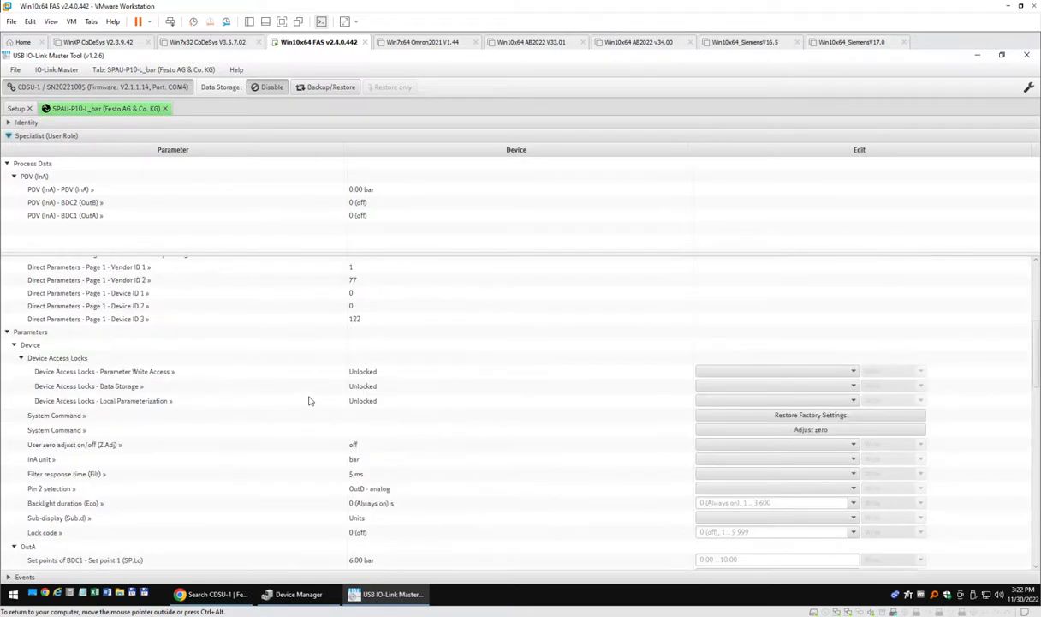
scroll(312, 400, "down", 1)
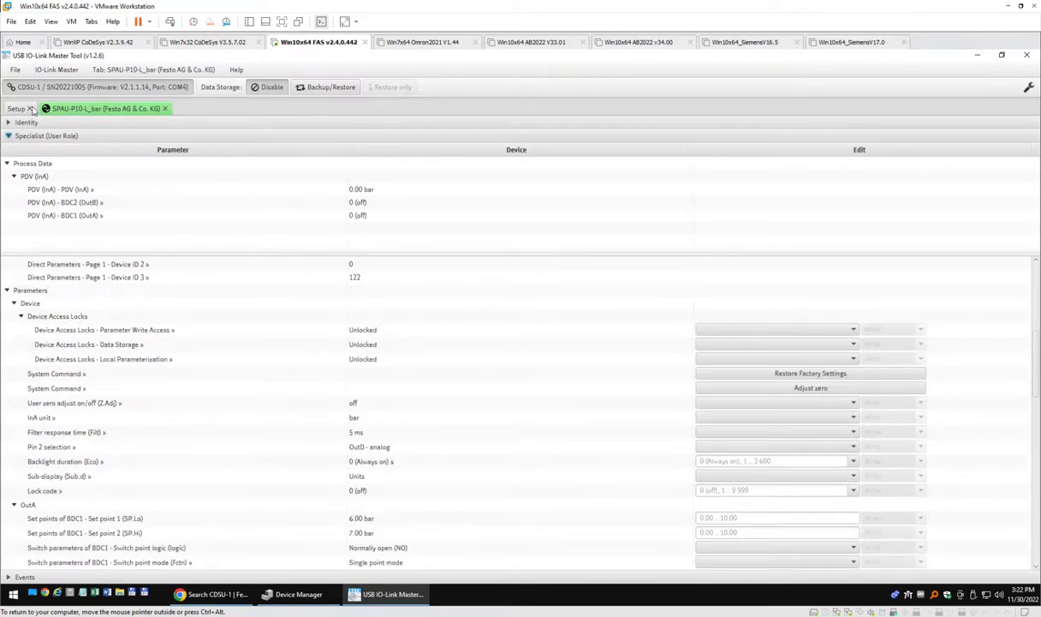
scroll(312, 400, "down", 3)
Step: Review the Setup page and the available file and IO-Link master commands, and return to the SPAU-P10-L_bar sensor's parameters
left_click(14, 111)
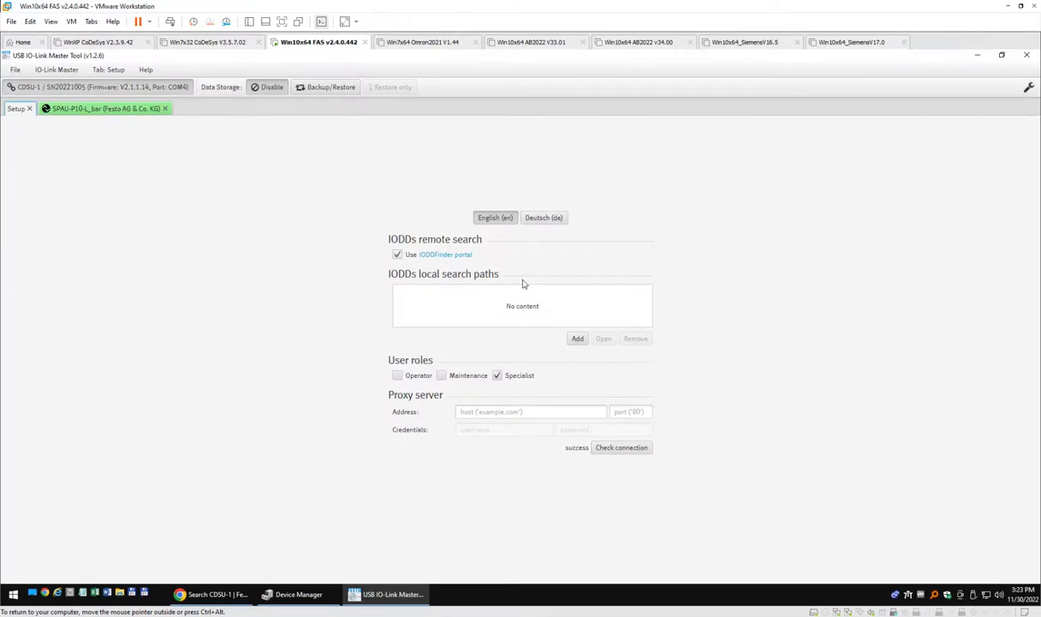
left_click(15, 69)
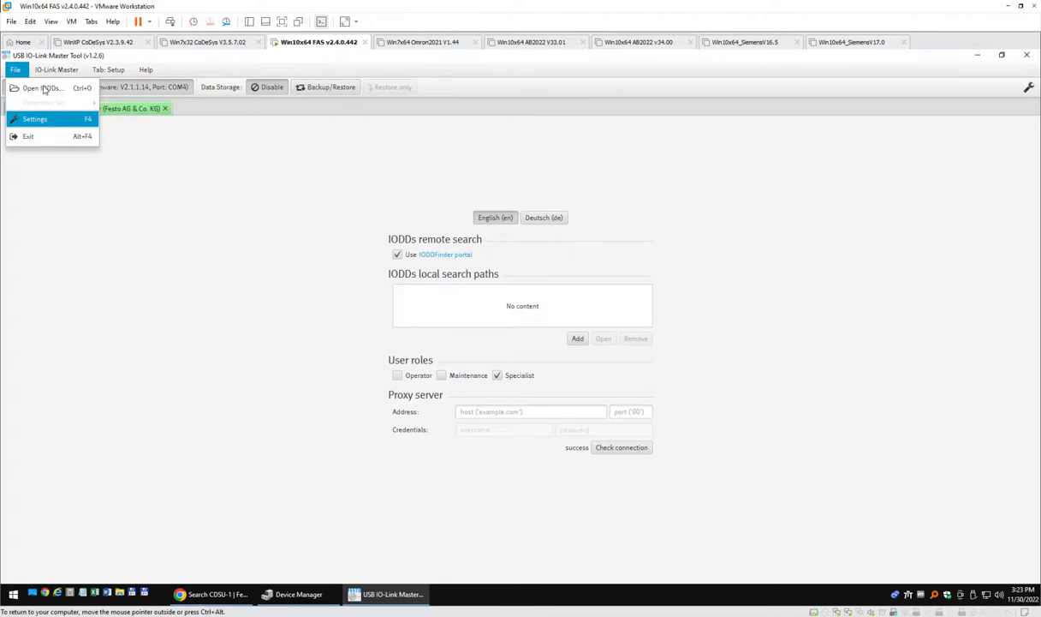
mouse_move(49, 73)
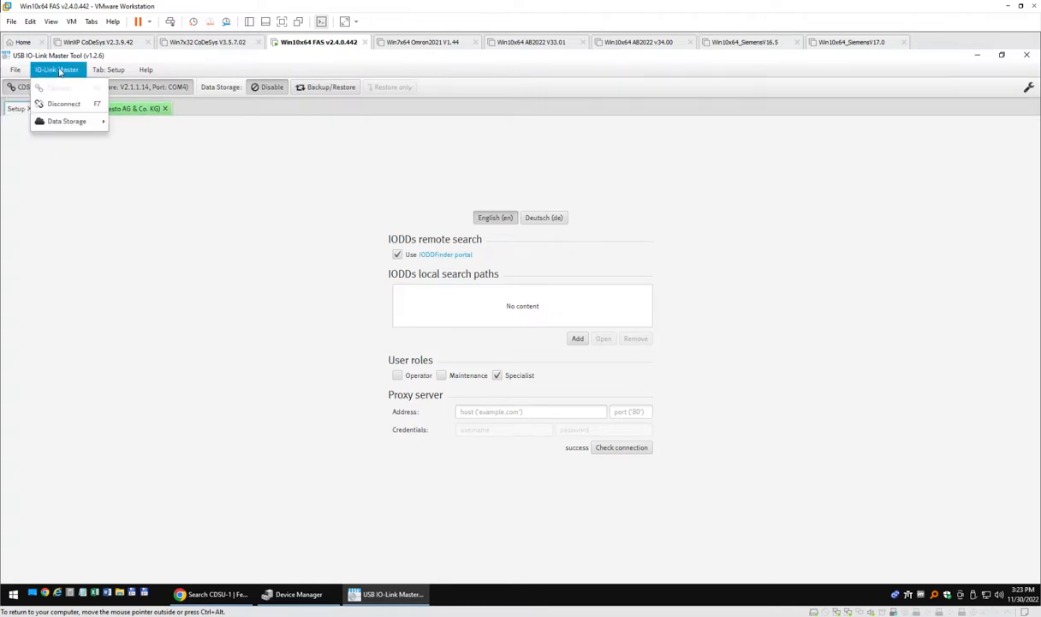
left_click(50, 72)
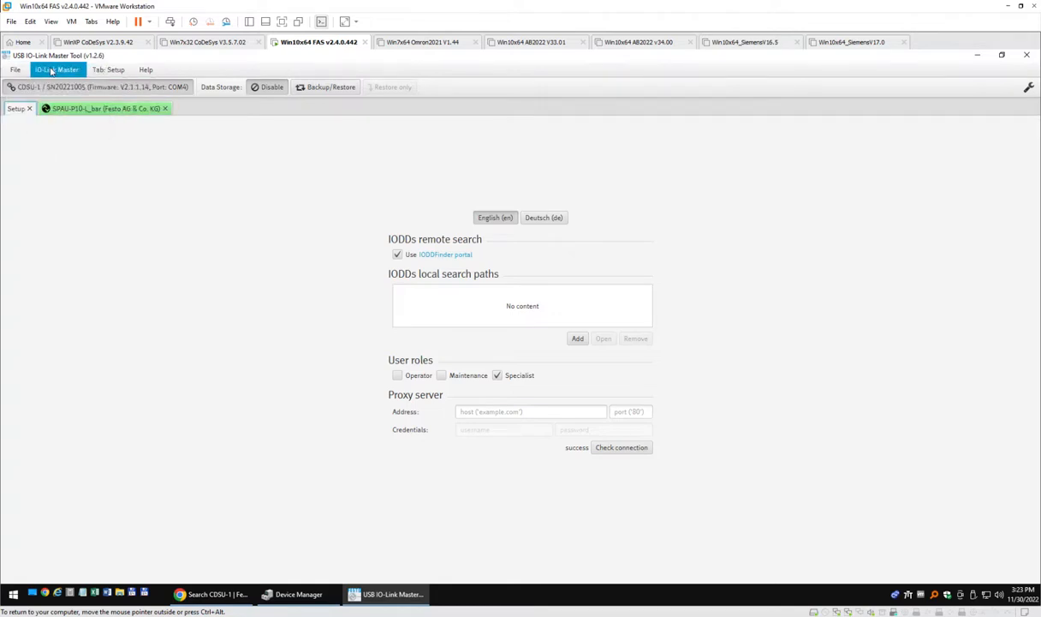
left_click(109, 110)
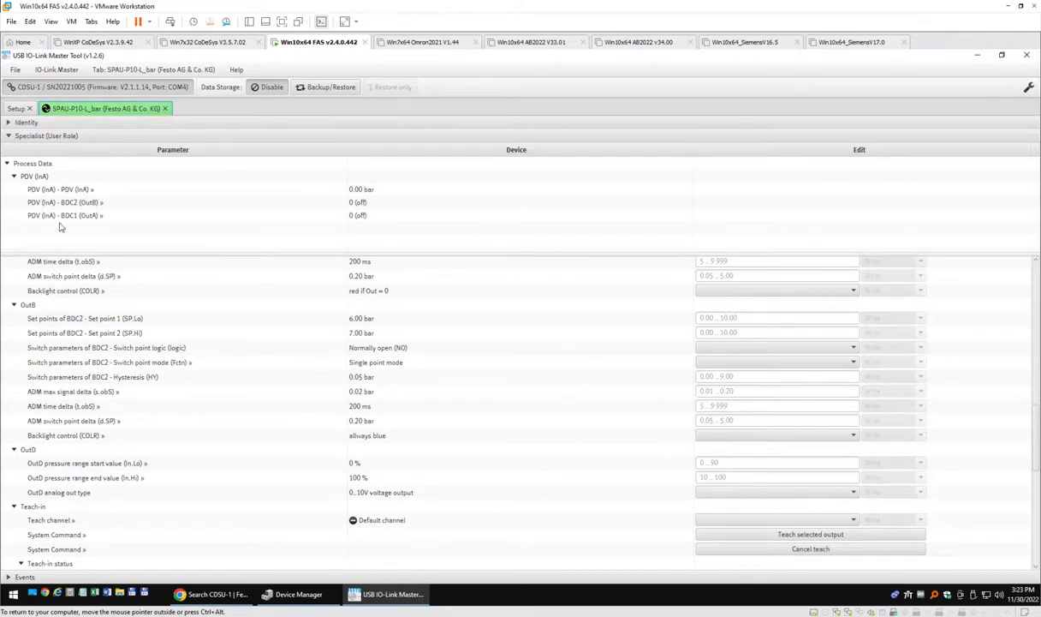
Step: Check the SPAU sensor's display in the camera view, and review its output and device parameters in the tool
left_click_drag(2, 133, 67, 177)
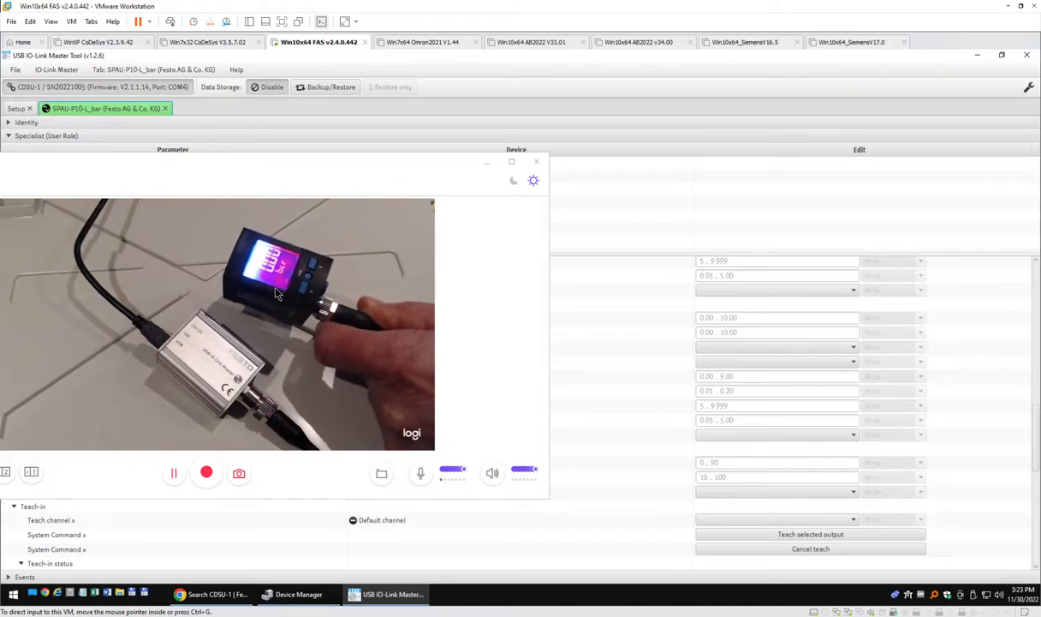
left_click(681, 440)
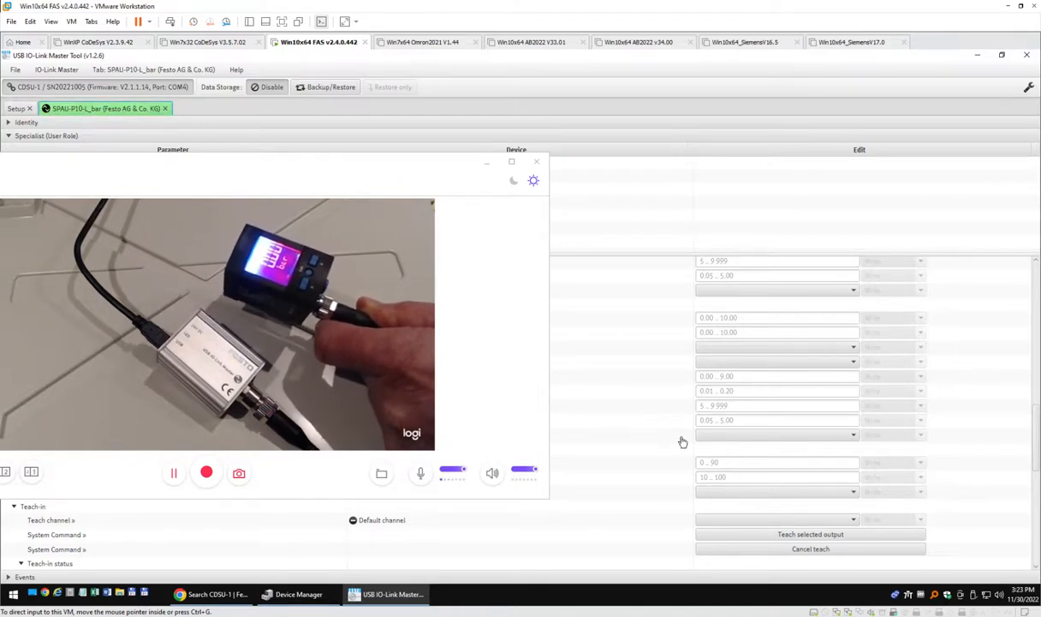
scroll(1035, 409, "up", 1)
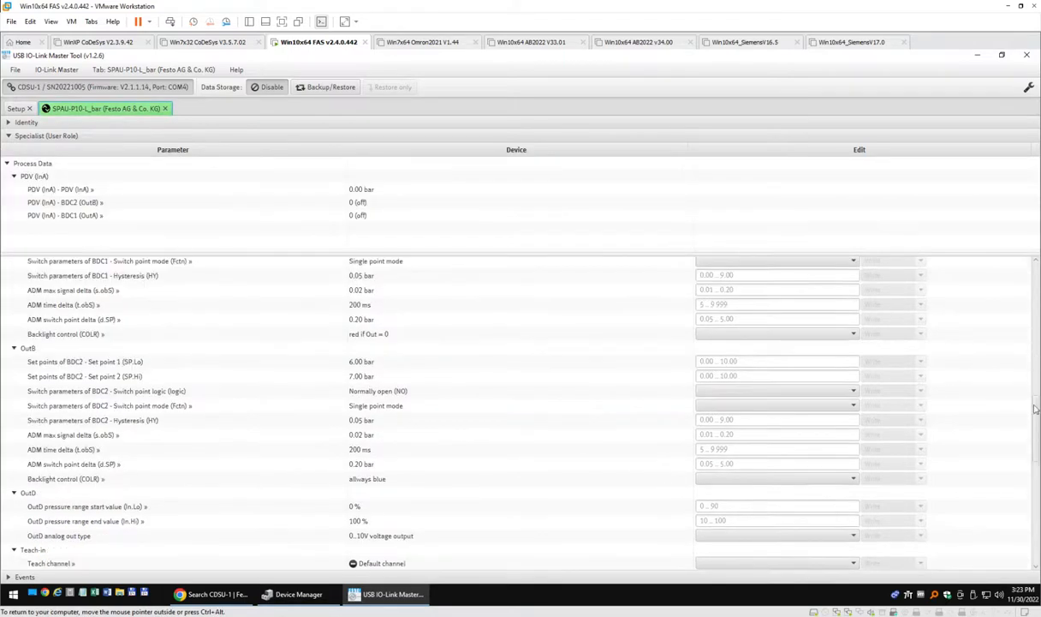
scroll(1037, 337, "up", 1)
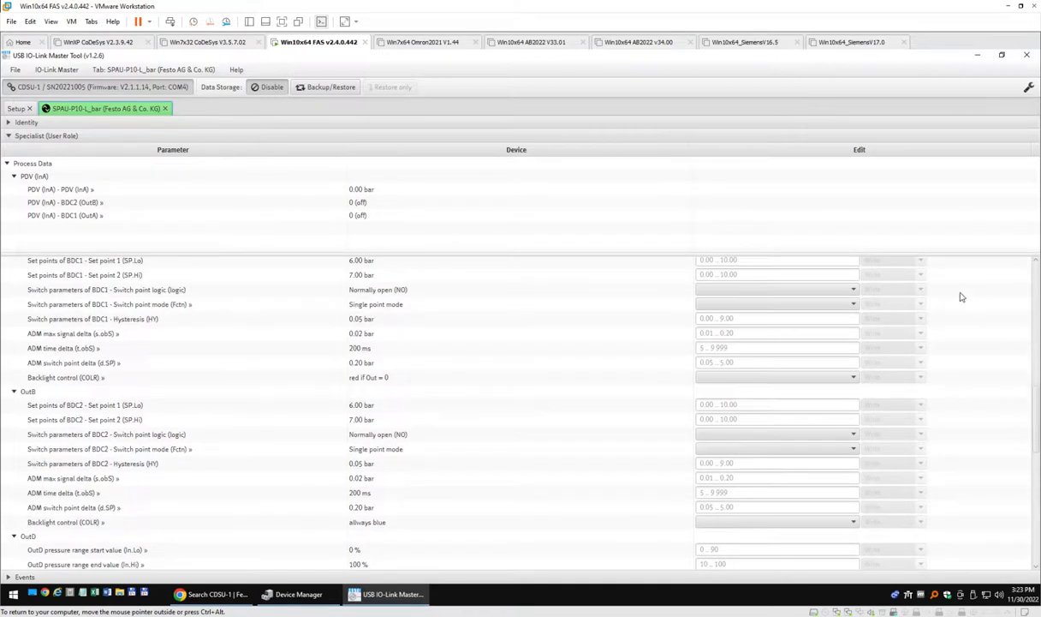
scroll(551, 348, "up", 4)
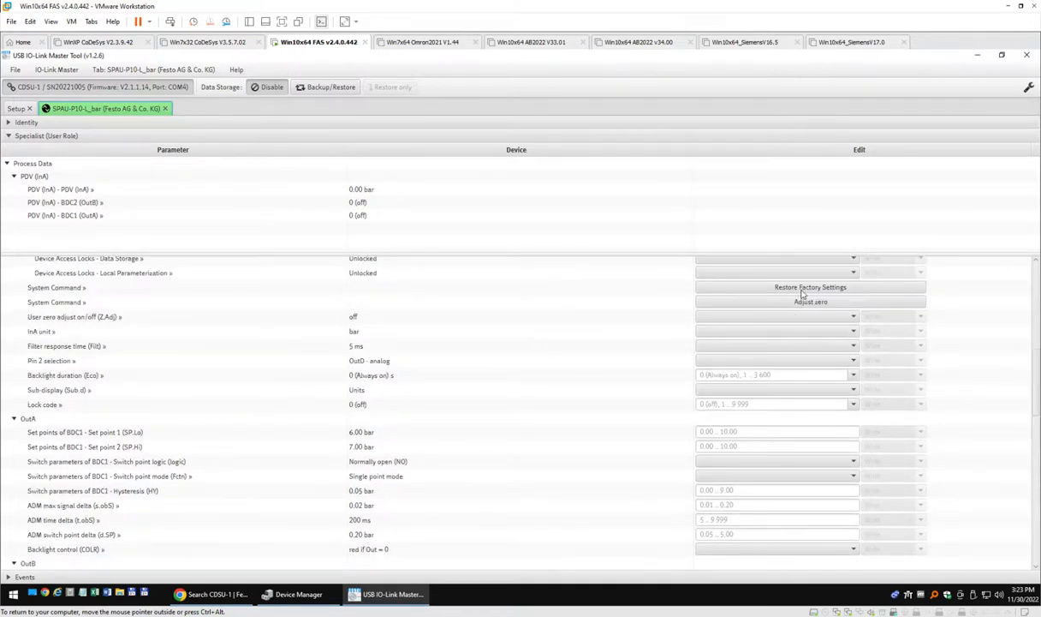
Step: Set the sensor's InA unit to psi, write it to the device, and check the sensor's display in the camera view
scroll(802, 294, "down", 7)
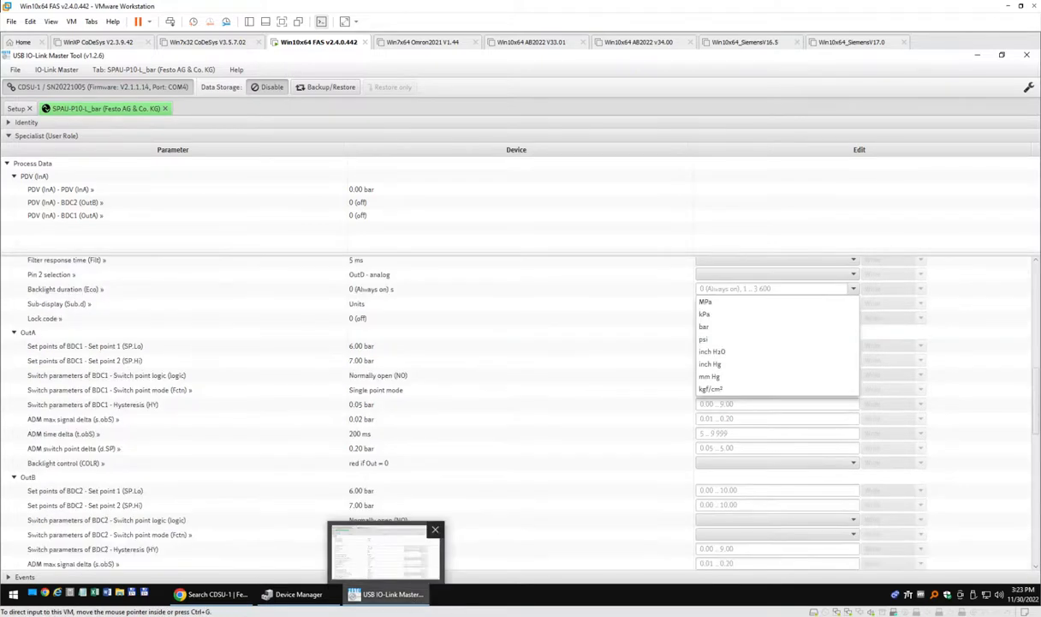
key("alt+Tab")
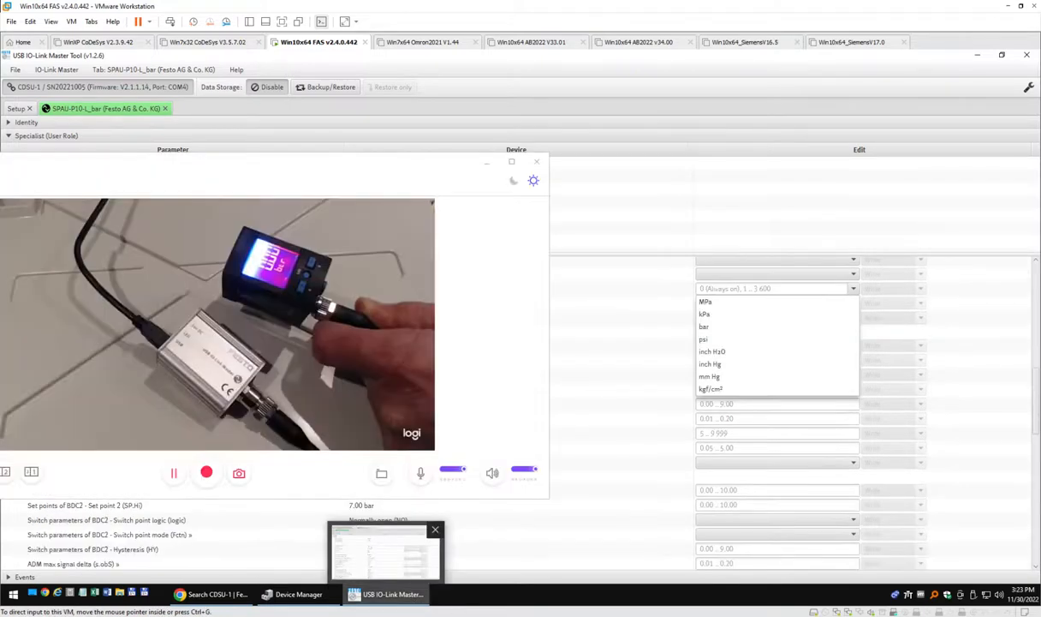
scroll(688, 333, "up", 1)
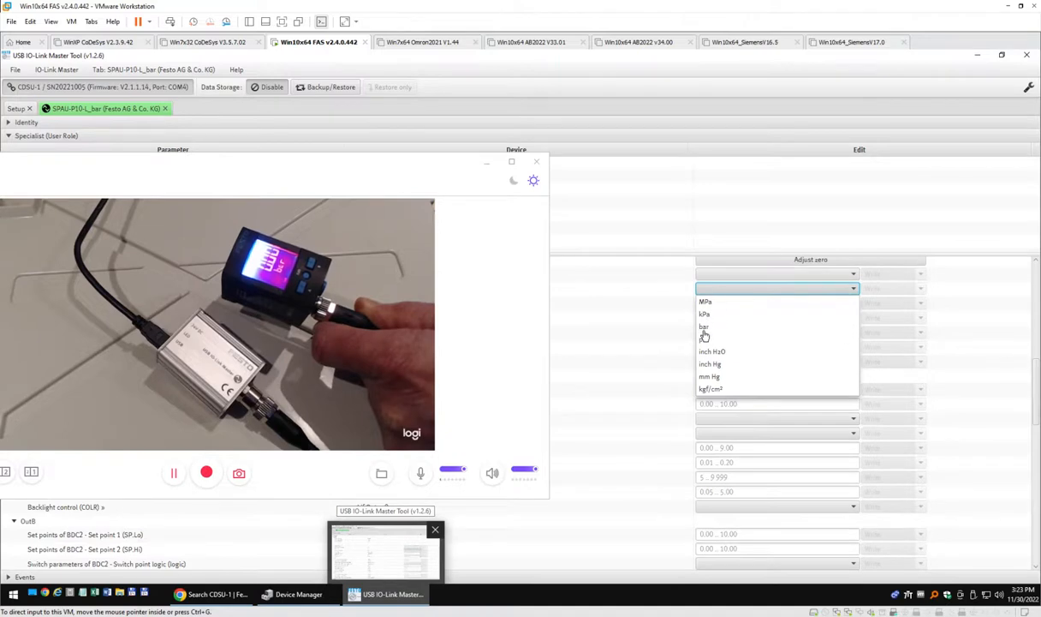
left_click(704, 339)
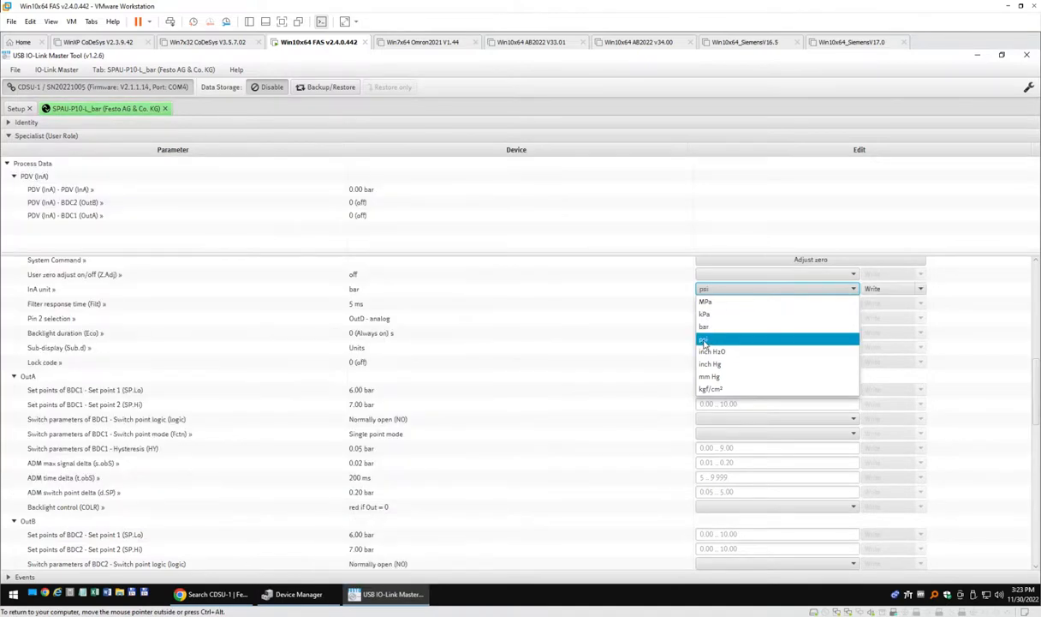
left_click(873, 291)
left_click(873, 291)
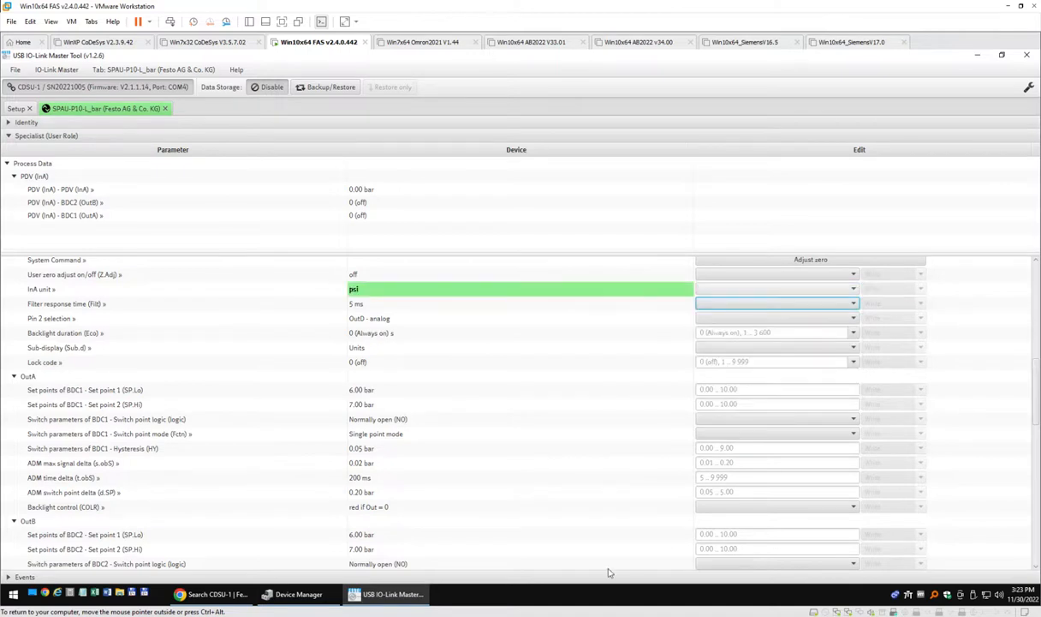
key("alt+Tab")
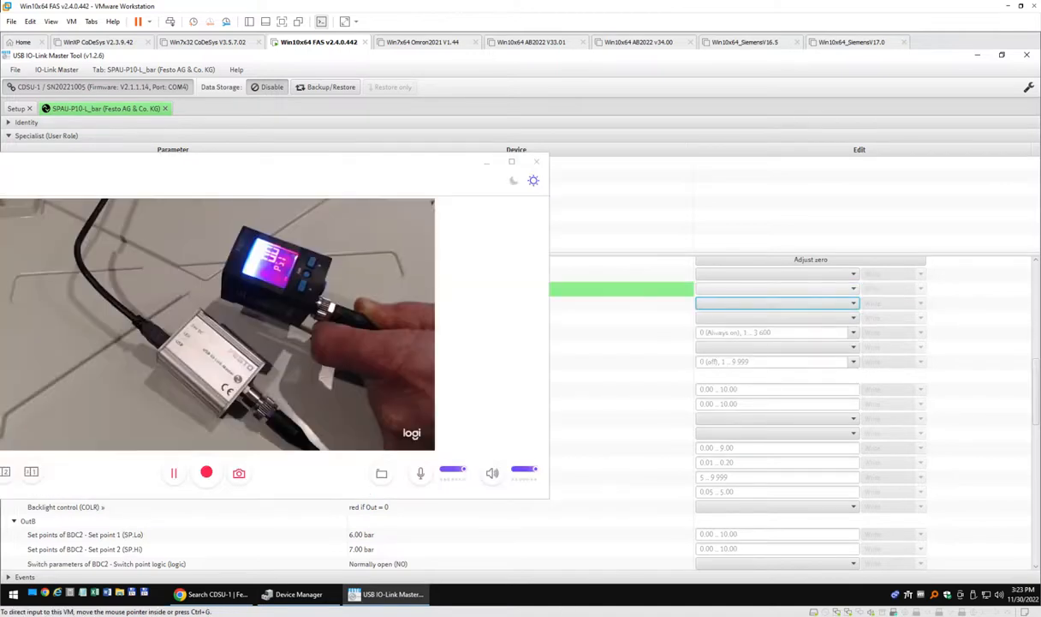
left_click(584, 376)
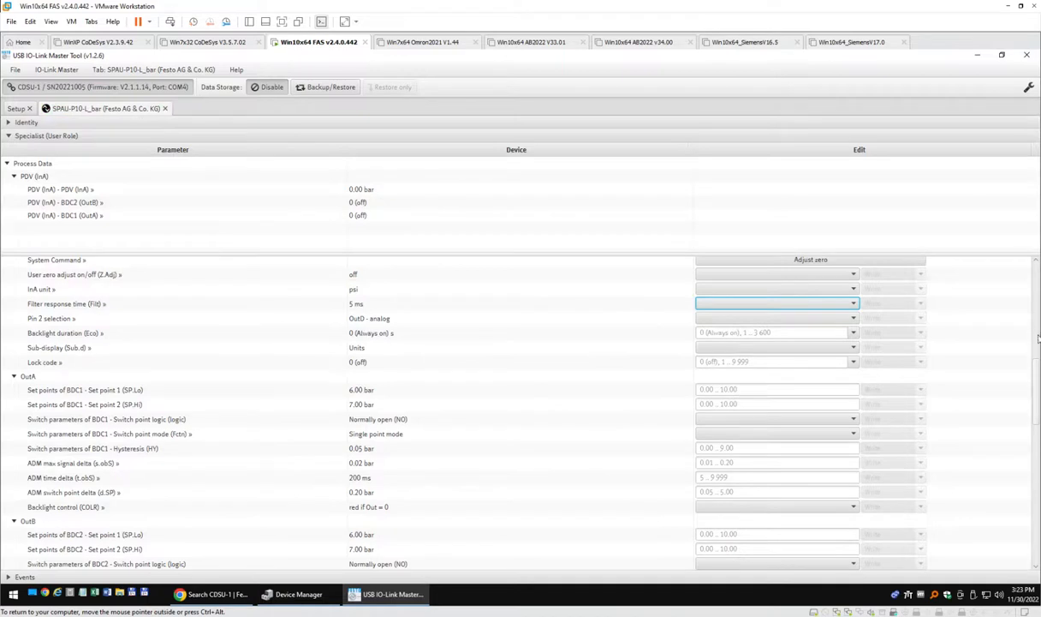
Step: Restore the sensor's factory settings from the Device parameters, and check its display in the camera view
left_click(1037, 276)
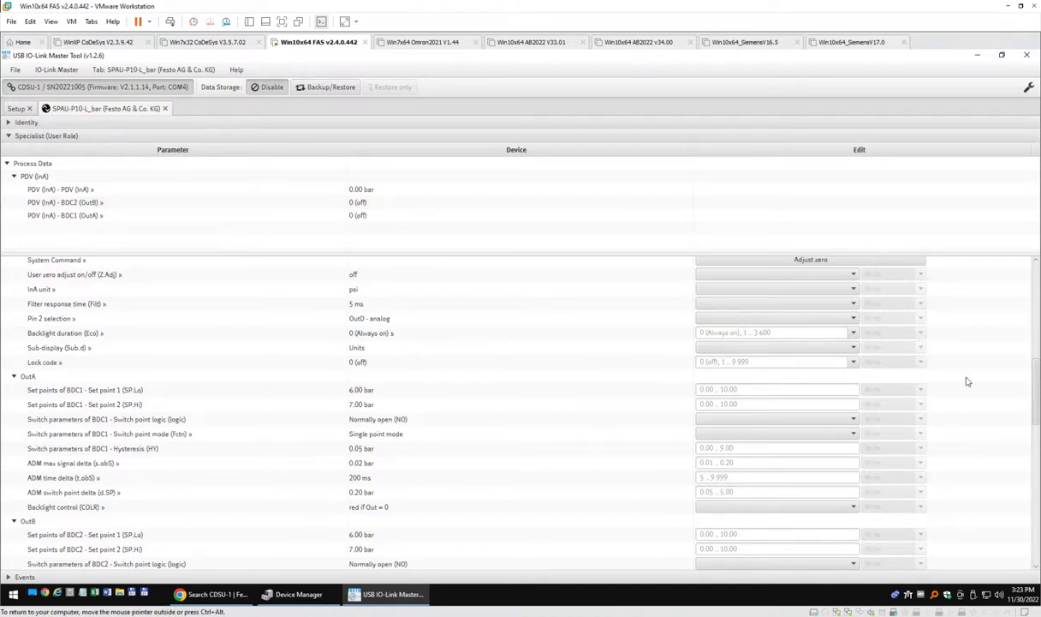
scroll(437, 392, "up", 1)
scroll(441, 399, "up", 5)
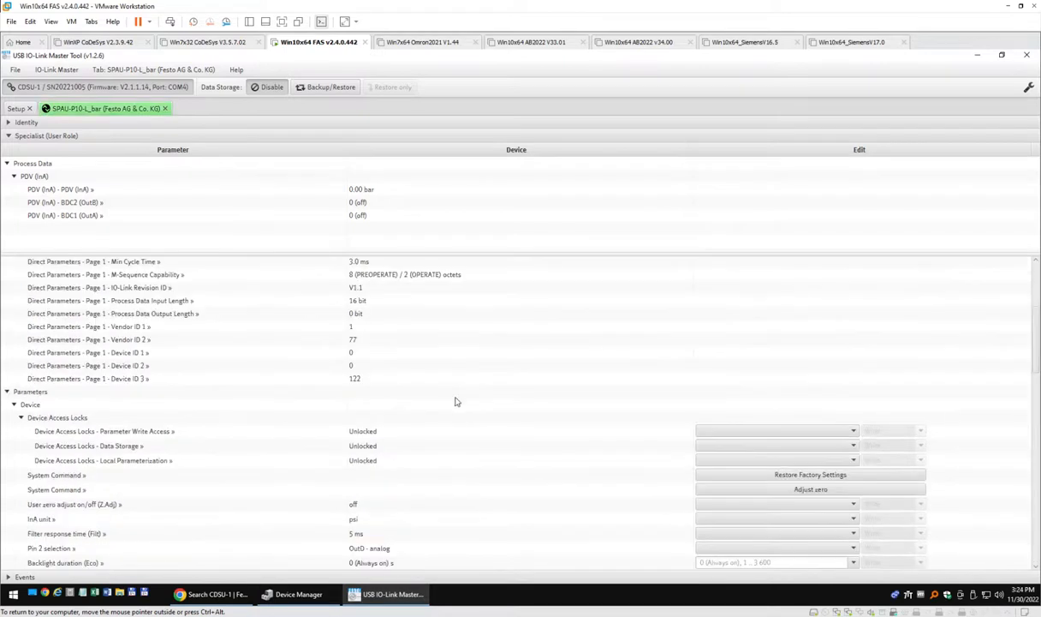
scroll(776, 480, "down", 3)
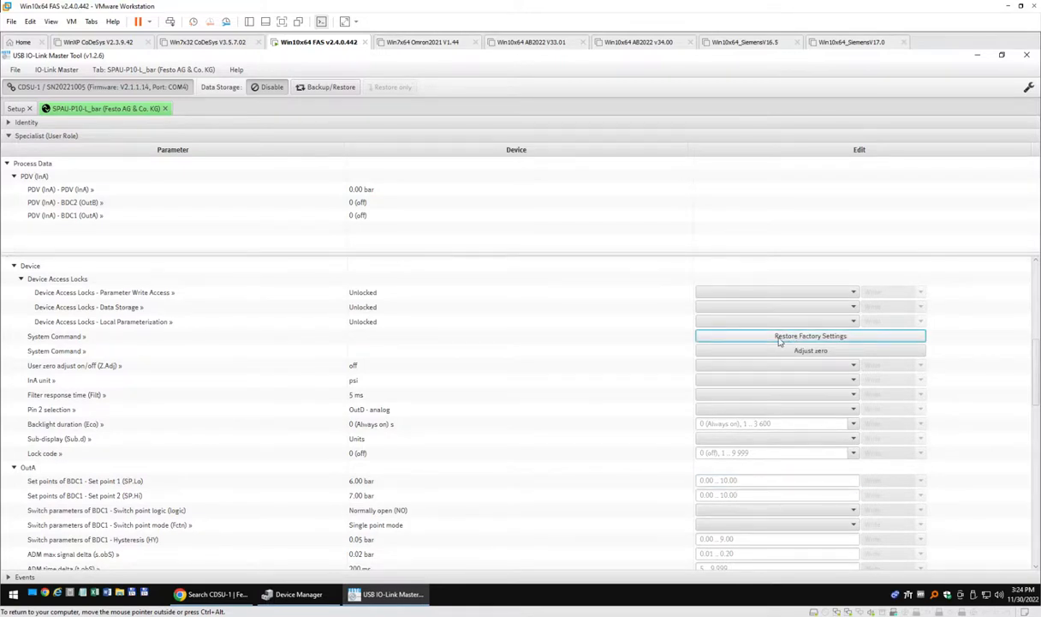
left_click(768, 338)
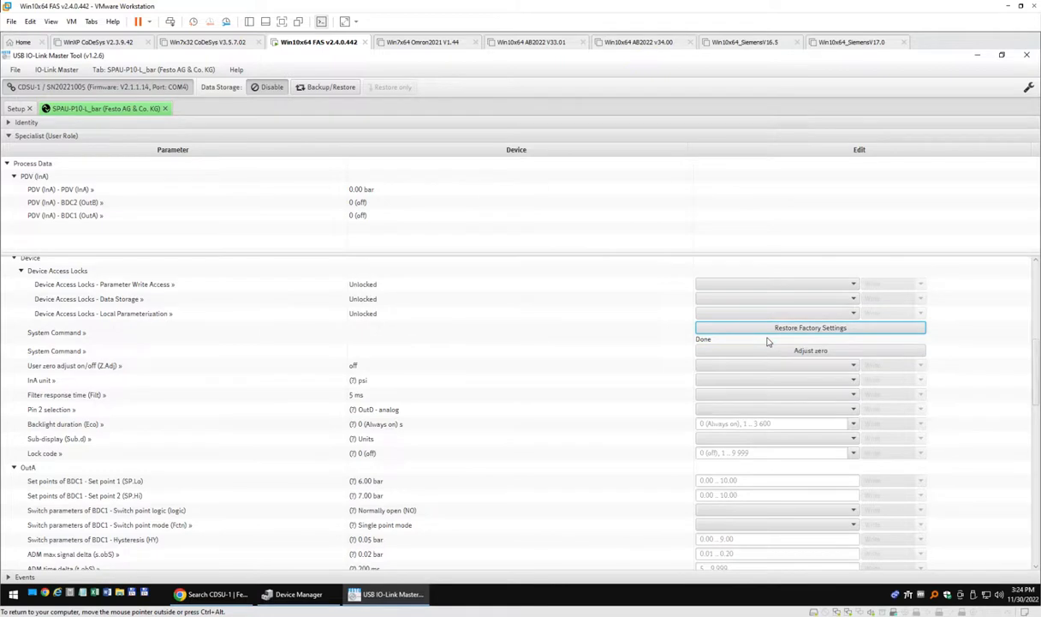
left_click_drag(0, 137, 0, 162)
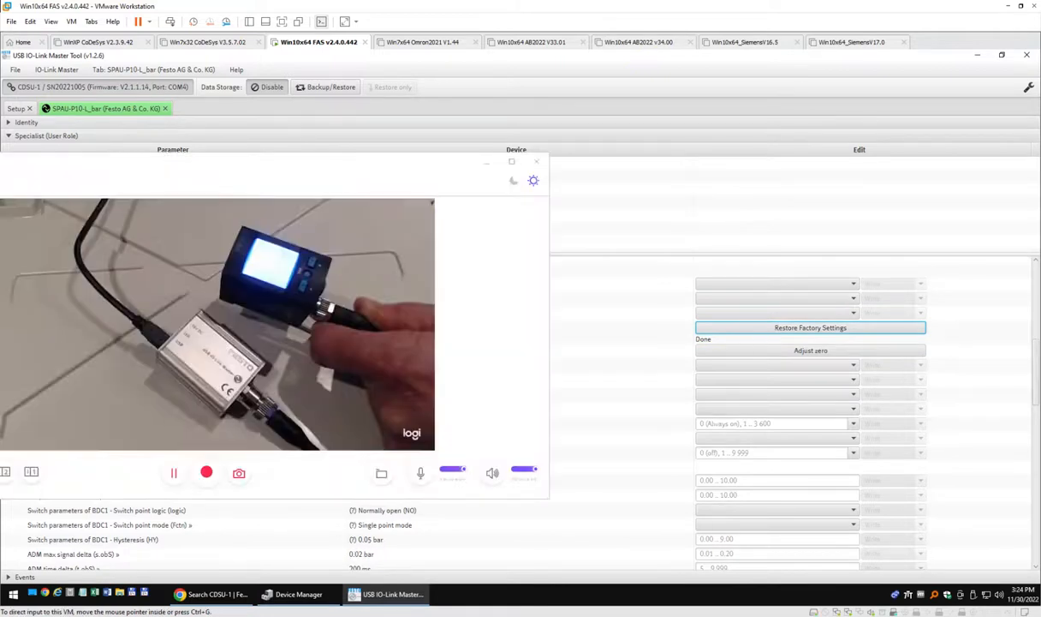